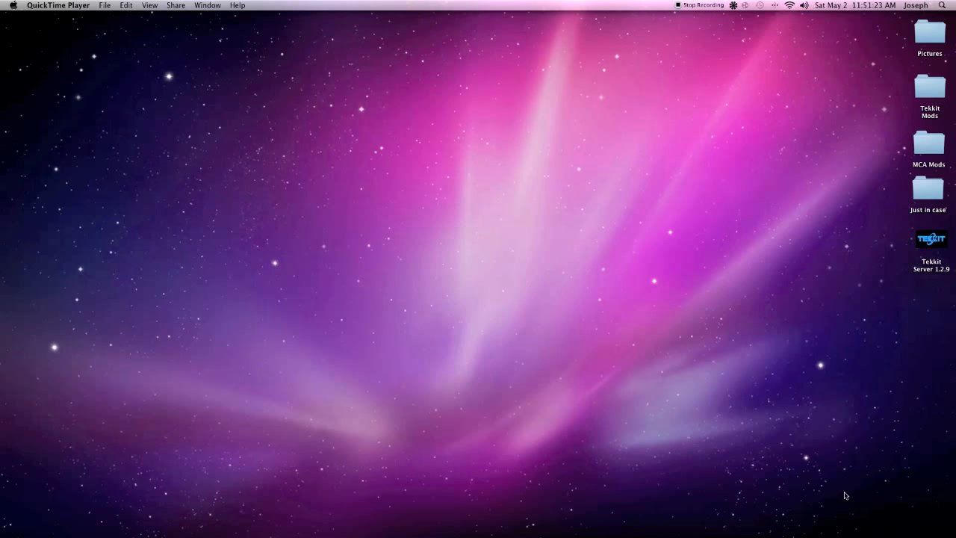
Step: Switch to iMovie and move its window higher on the desktop
left_click(897, 518)
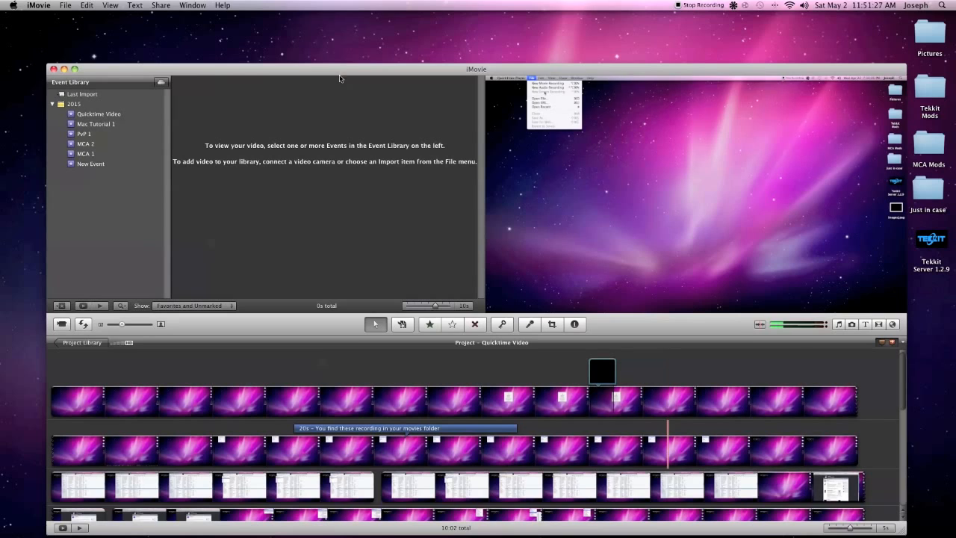
left_click_drag(335, 71, 333, 44)
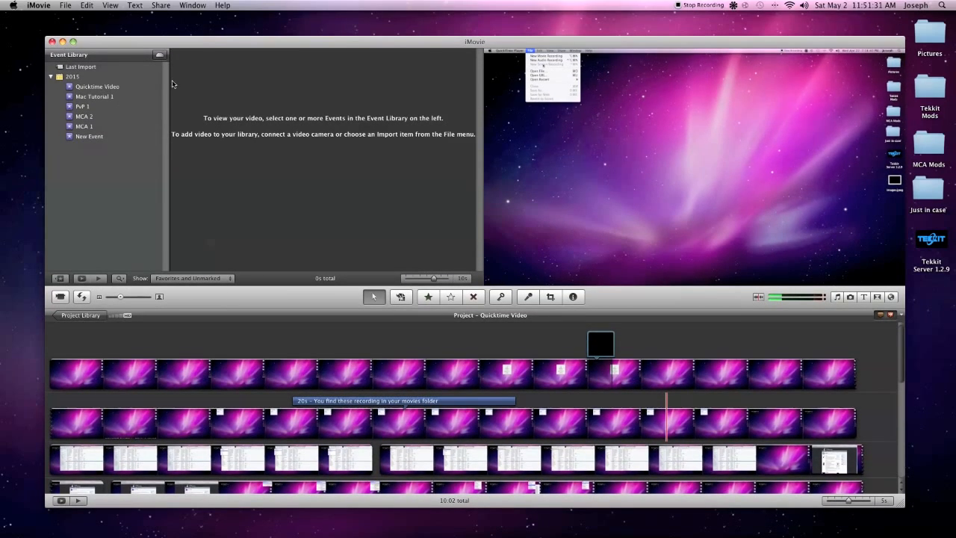
left_click(393, 360)
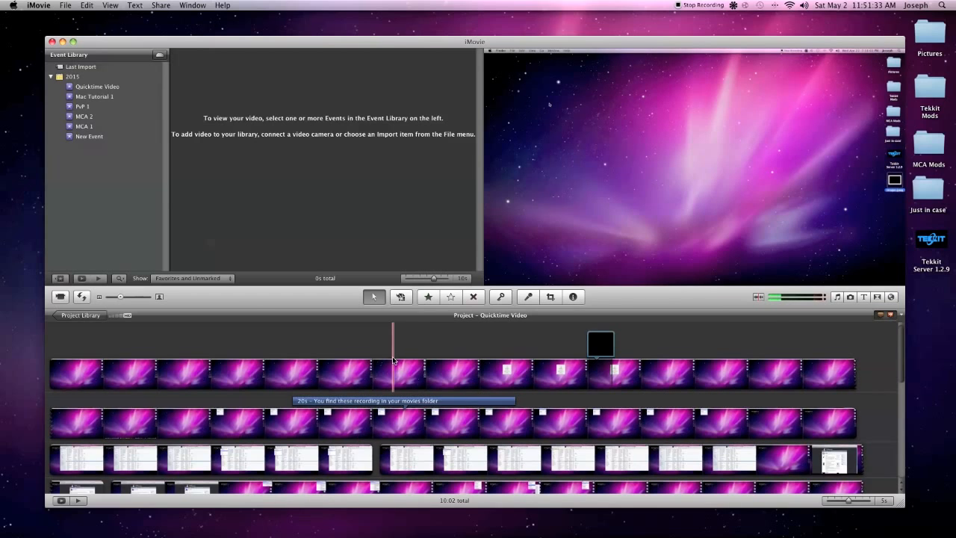
Step: Swap the positions of the event browser and the project timeline, and swap them back
left_click(81, 296)
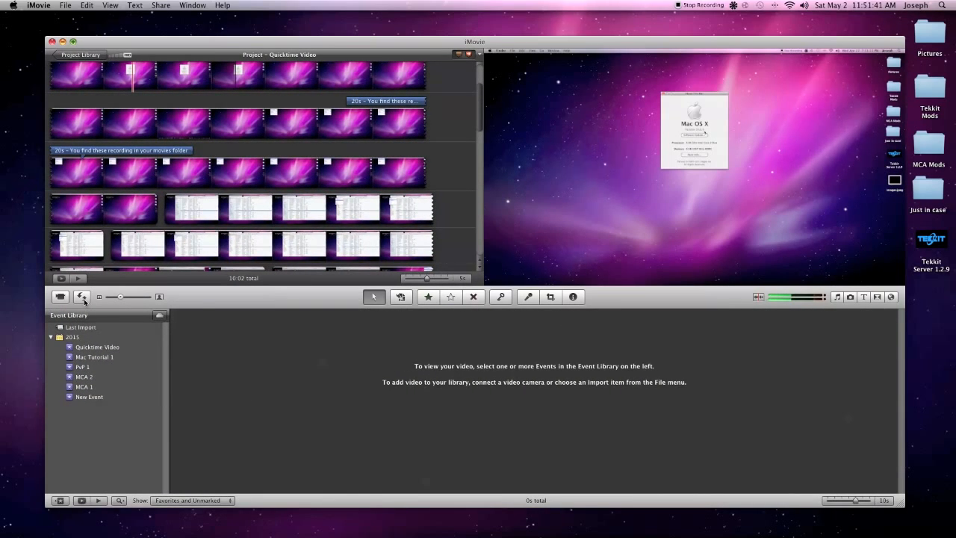
left_click(82, 296)
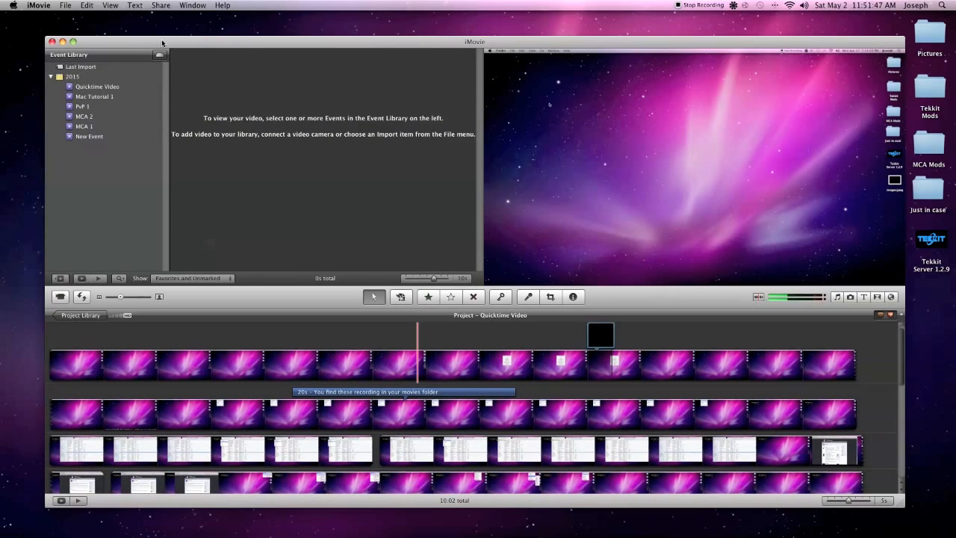
Step: Create a new event named "MCA 3" in the Event Library
left_click(72, 5)
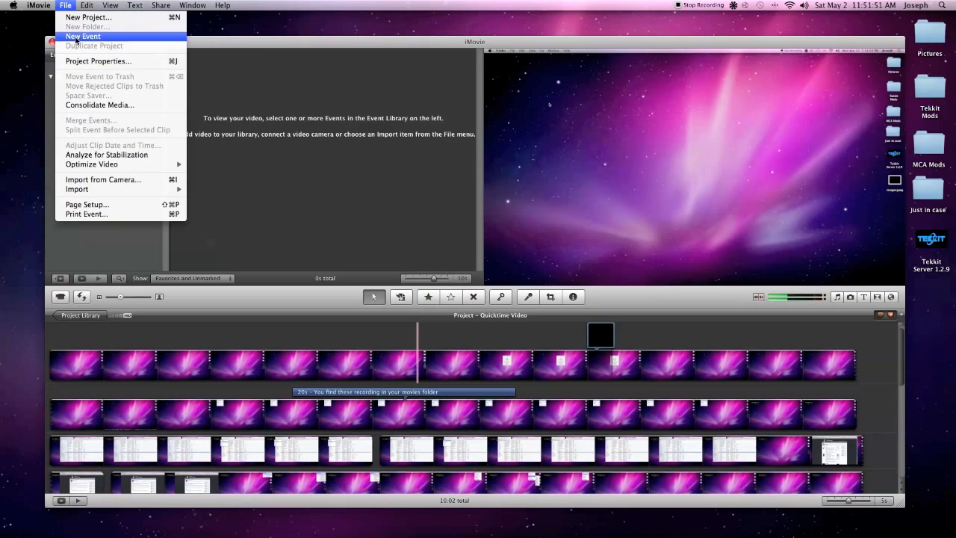
left_click(78, 37)
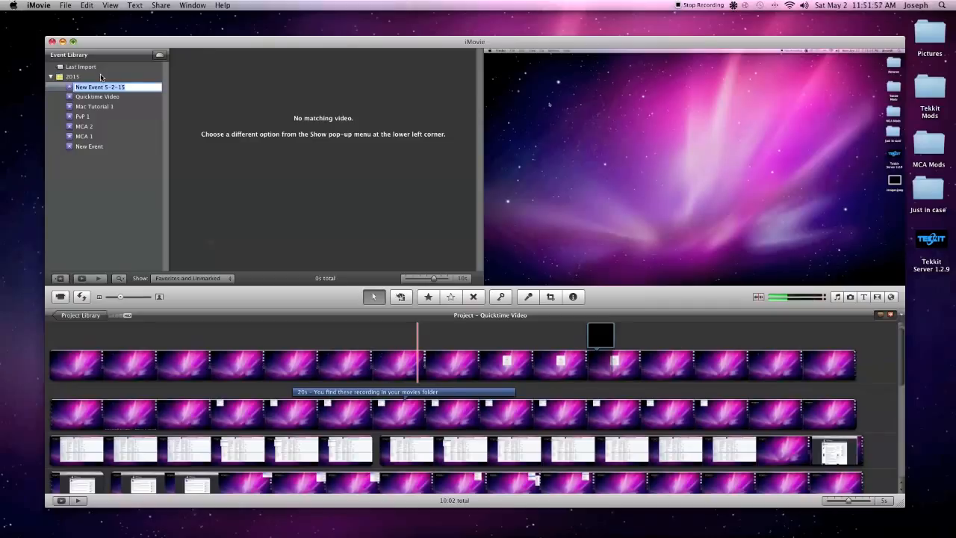
type("MCA 3")
left_click(119, 77)
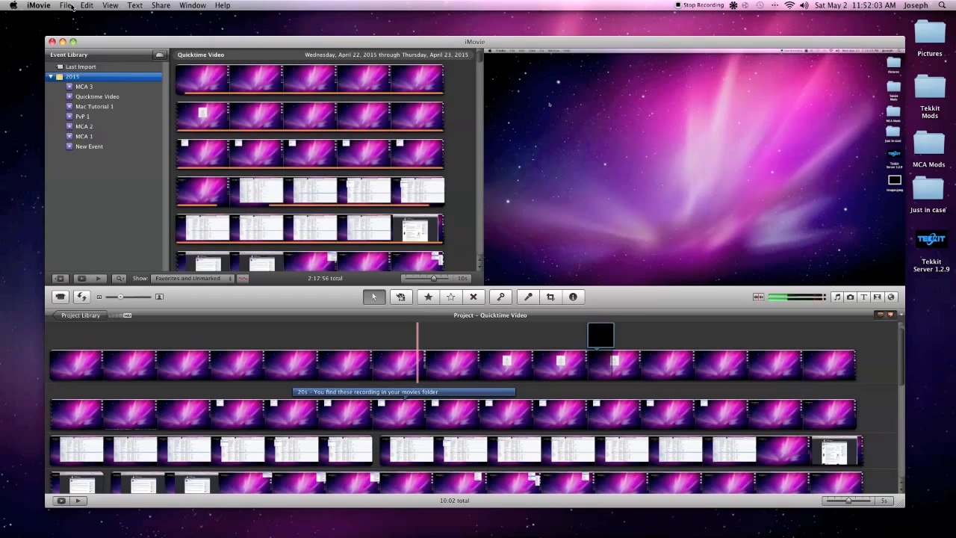
Step: Import the movie "Screen Recording.mov" from the Movies folder into the existing event MCA 3, copying the file
left_click(66, 5)
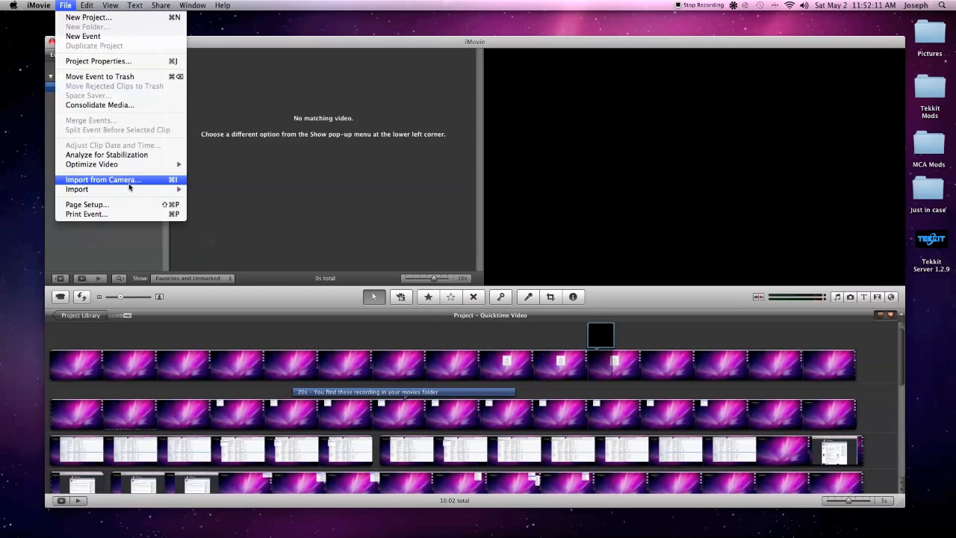
mouse_move(131, 189)
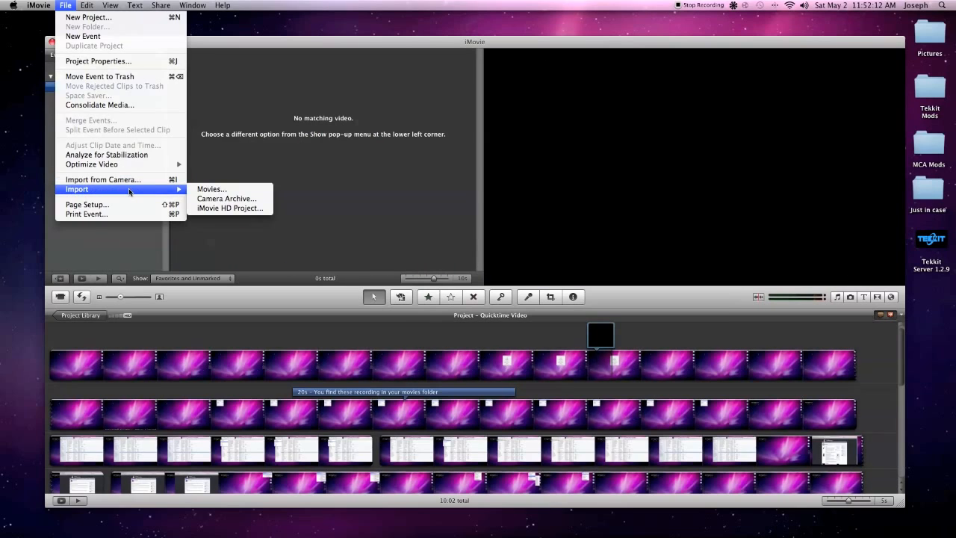
left_click(213, 189)
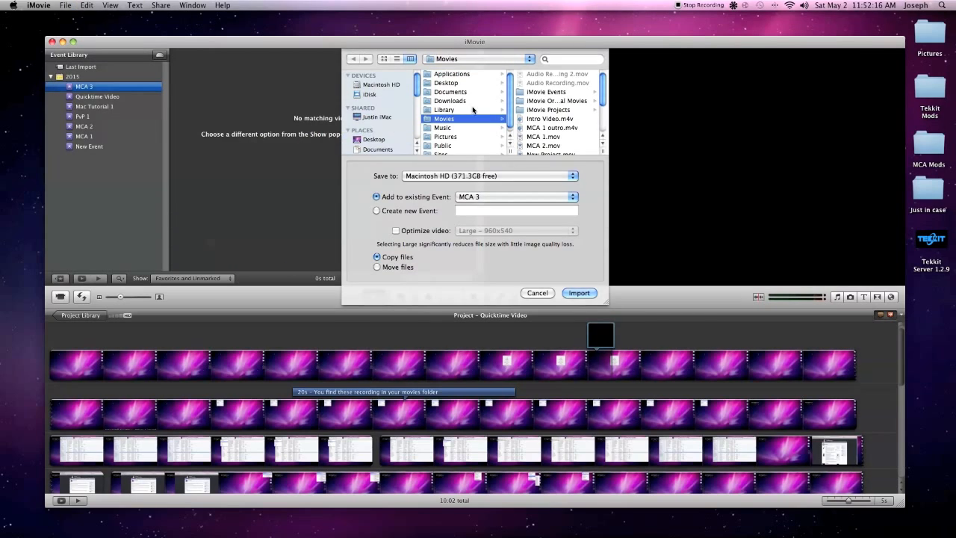
scroll(536, 121, "down", 3)
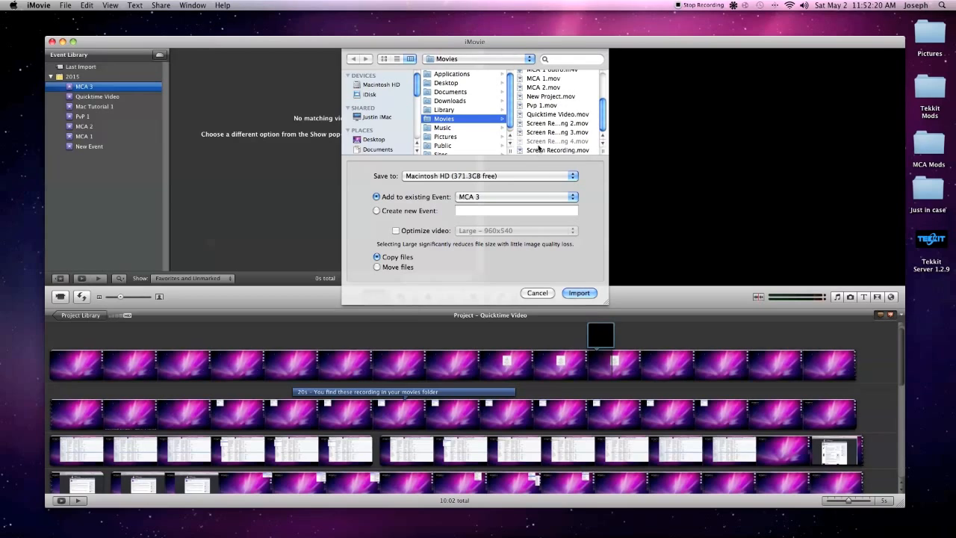
left_click(532, 151)
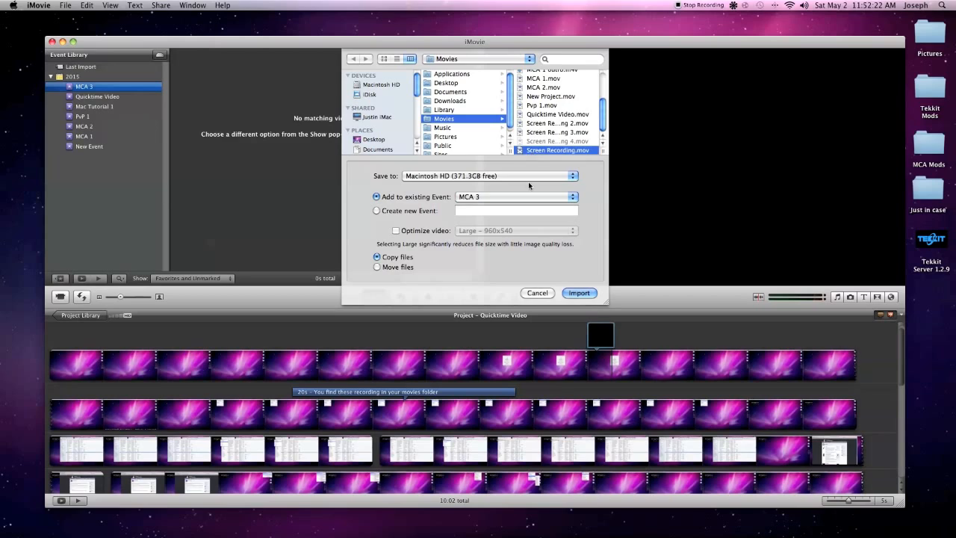
left_click(580, 293)
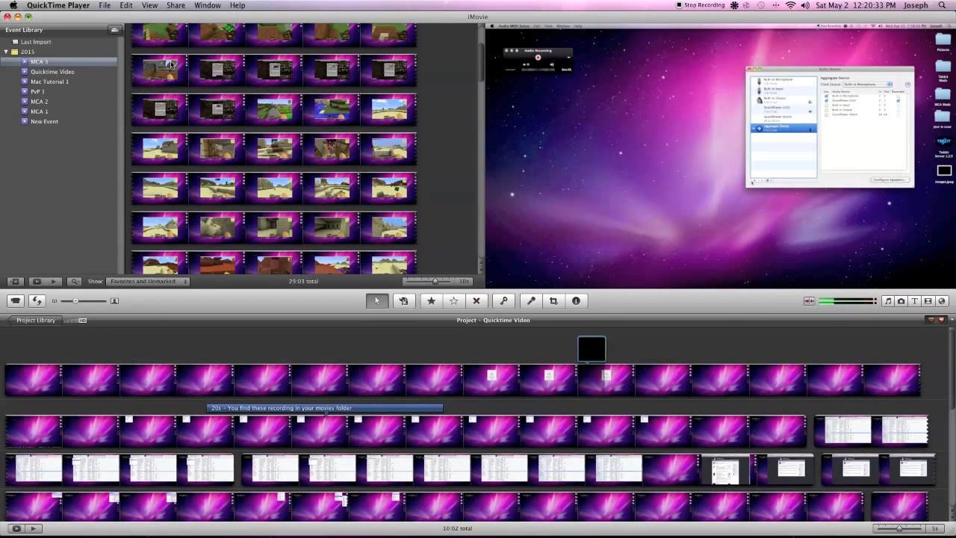
Step: Create a new widescreen (16:9) project named "MCA 3" with no theme
left_click(104, 4)
left_click(100, 63)
left_click(99, 63)
left_click(66, 5)
left_click(86, 16)
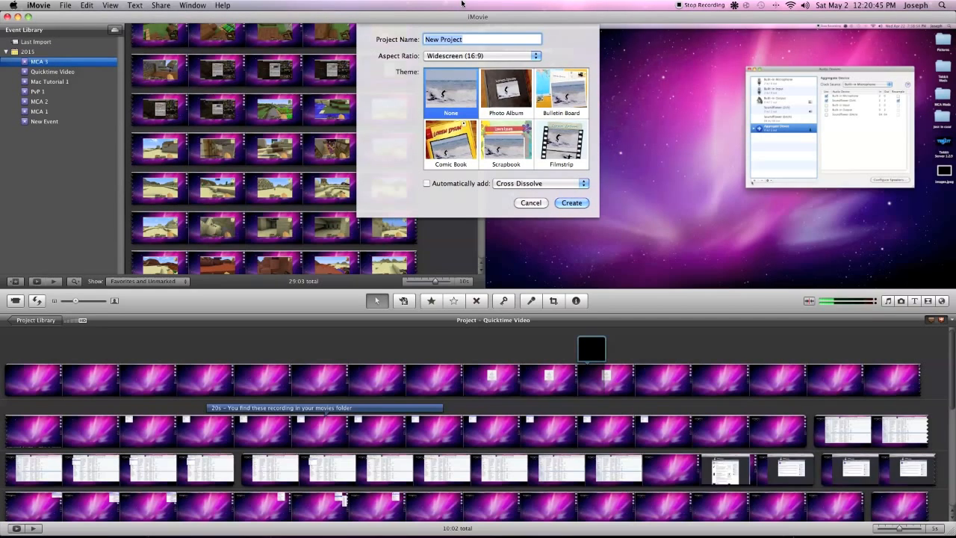
type("MCA 3")
left_click(572, 202)
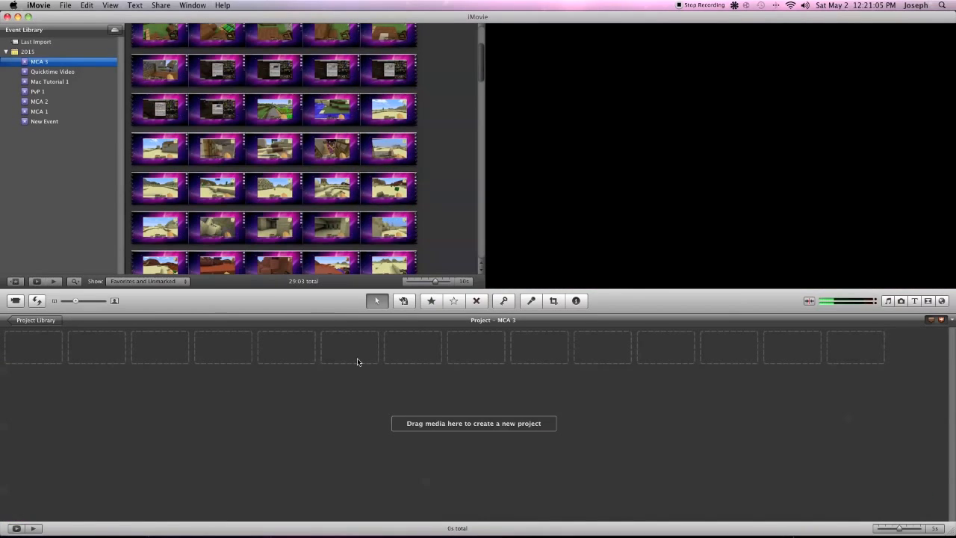
Step: Crop the first clip of the MCA 3 event to the Minecraft window, excluding the surrounding desktop
scroll(239, 191, "up", 5)
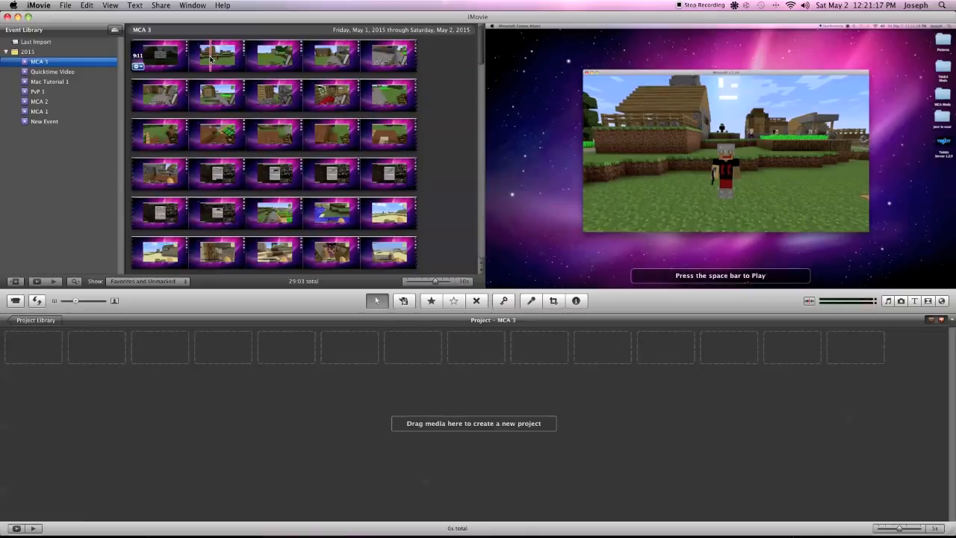
left_click(167, 56)
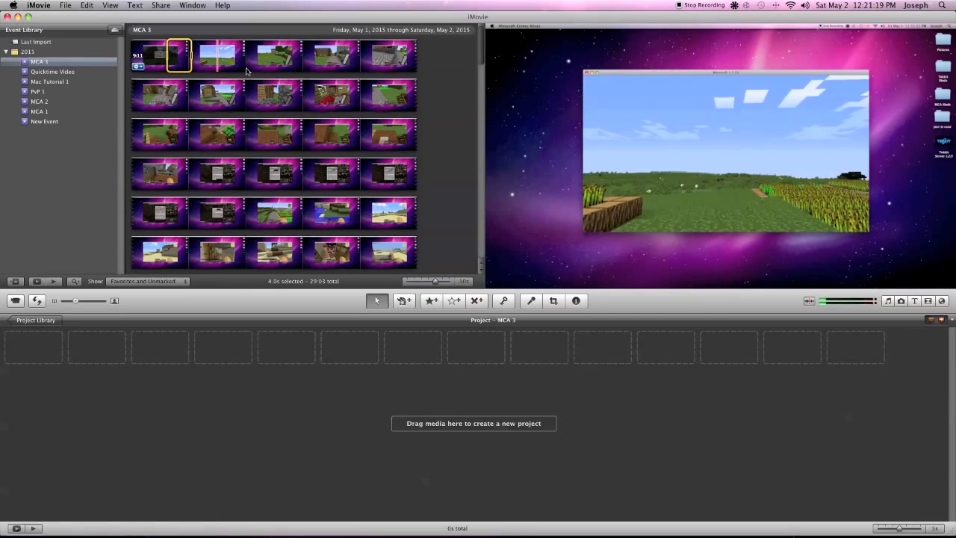
left_click(554, 300)
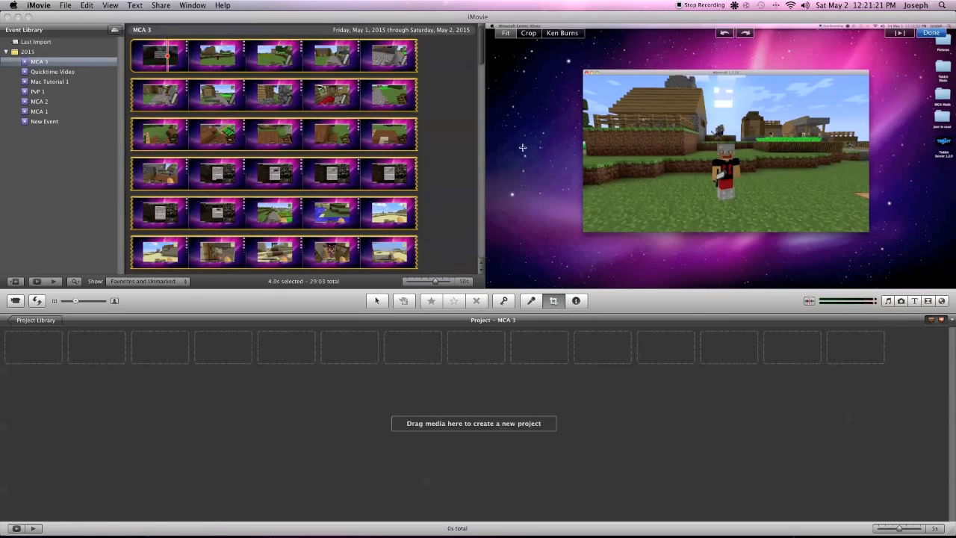
left_click(527, 34)
left_click_drag(533, 51, 674, 130)
left_click_drag(721, 182, 631, 158)
left_click_drag(632, 156, 634, 154)
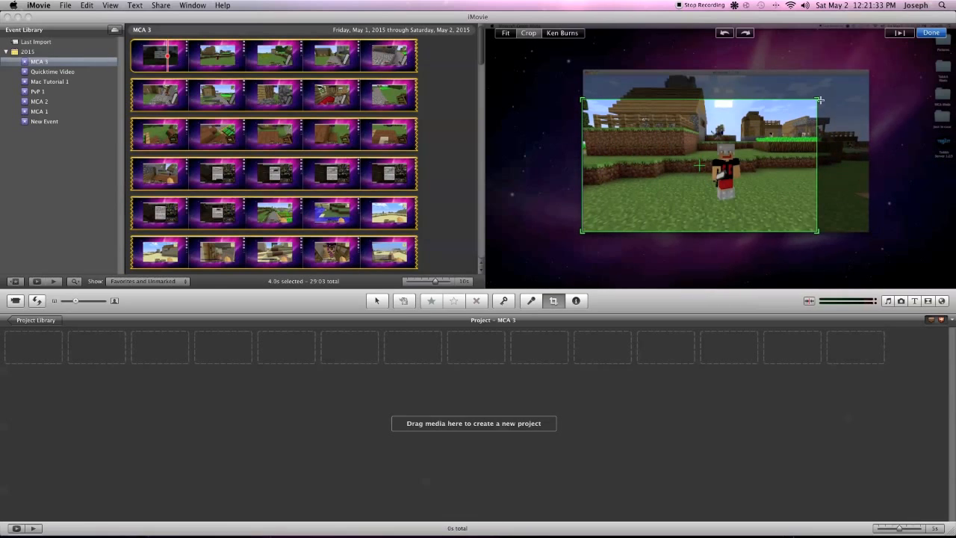
left_click_drag(821, 97, 873, 86)
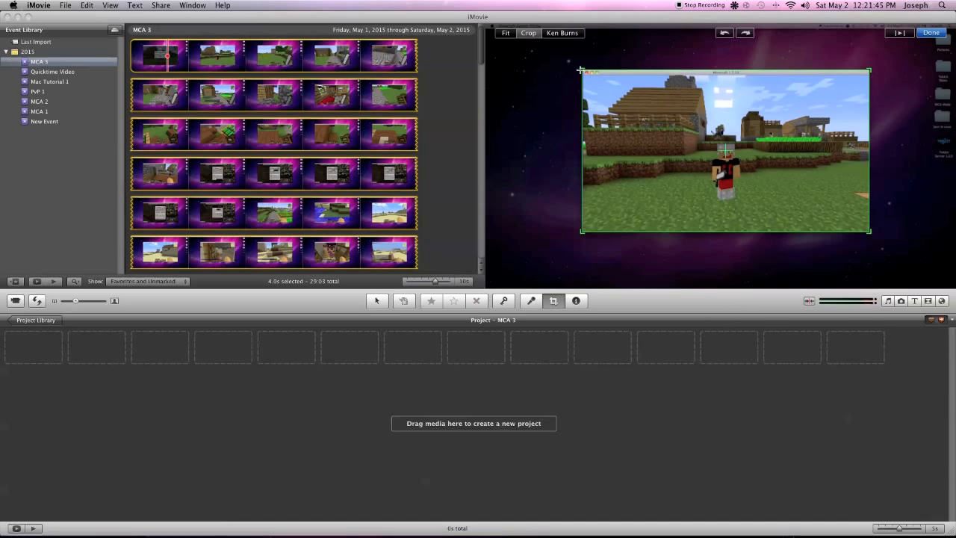
Step: Shrink the first clip's crop frame, align it with the game window's upper-left corner and enlarge it to fit the window again
left_click_drag(580, 69, 633, 98)
left_click_drag(747, 185, 724, 164)
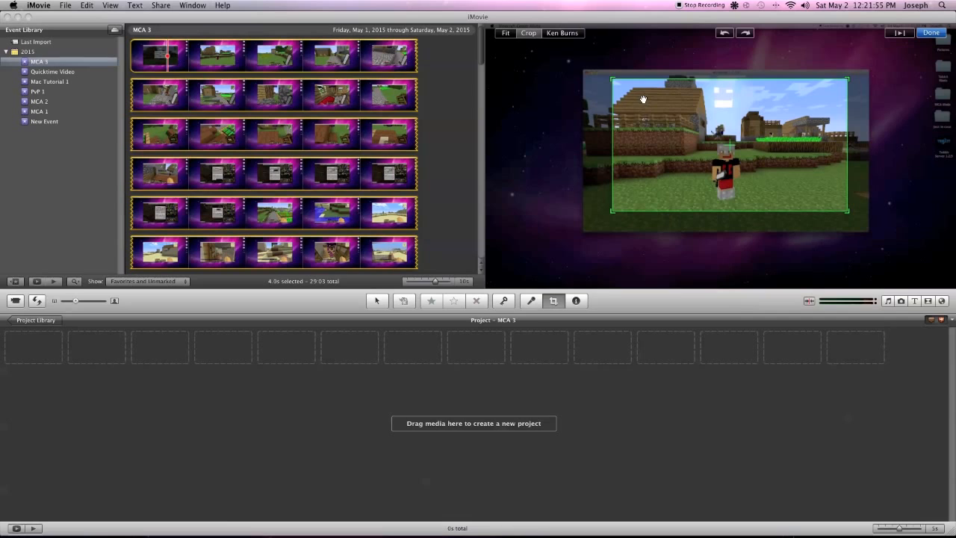
left_click_drag(649, 96, 620, 86)
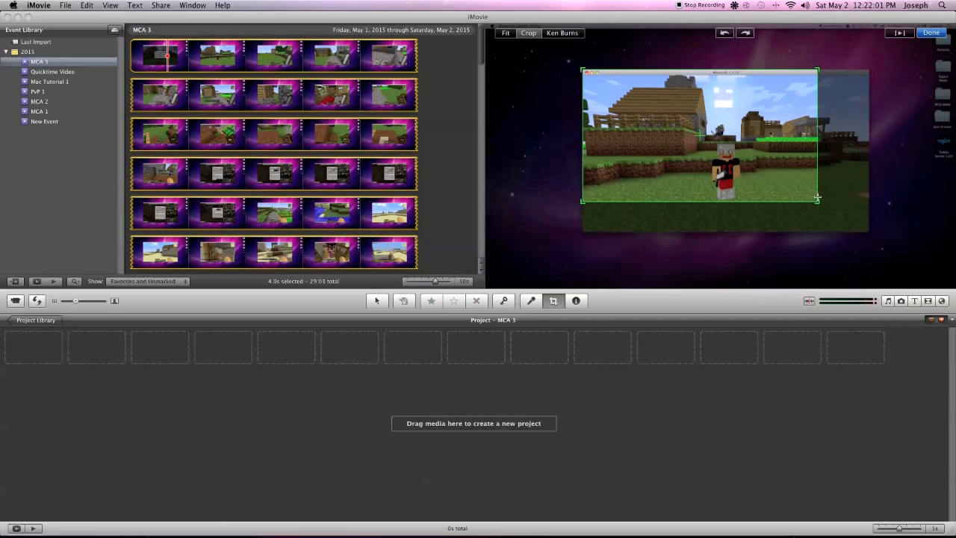
left_click_drag(817, 201, 868, 235)
left_click_drag(789, 161, 789, 162)
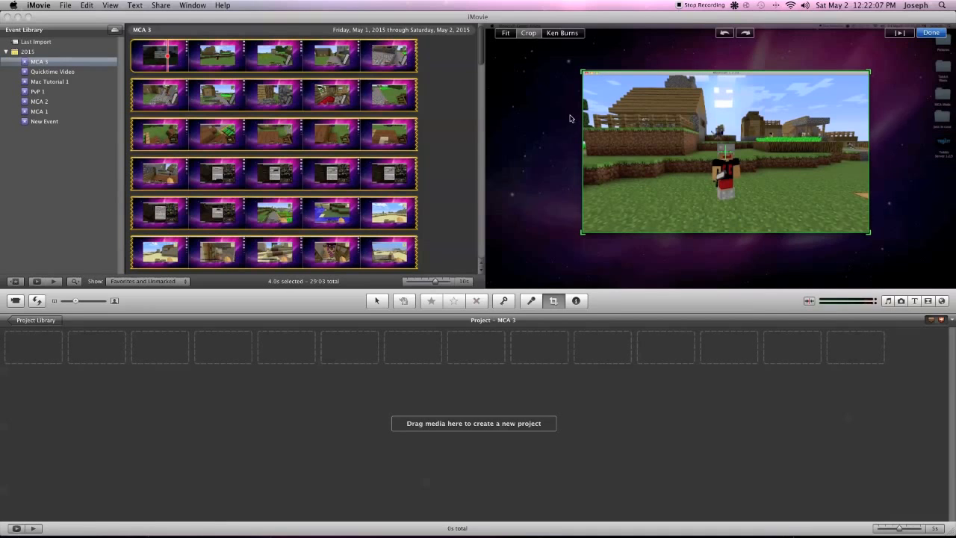
Step: Crop the 8:35 clip in the event around the Minecraft window
scroll(357, 126, "down", 5)
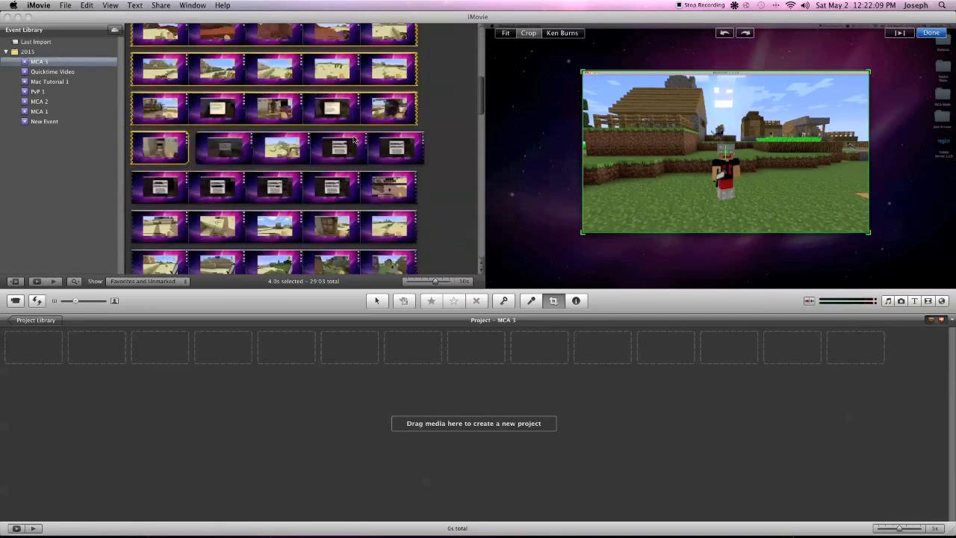
left_click_drag(307, 91, 432, 142)
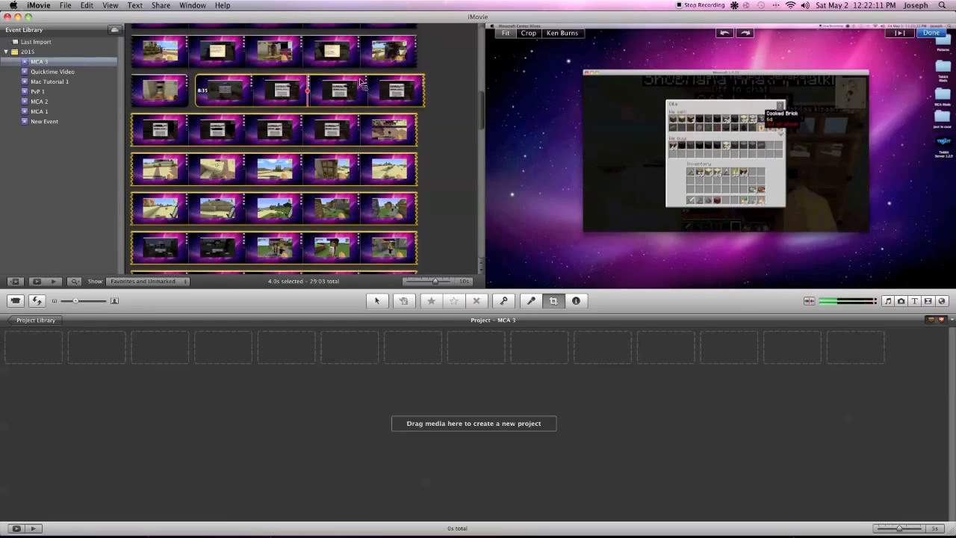
left_click(527, 34)
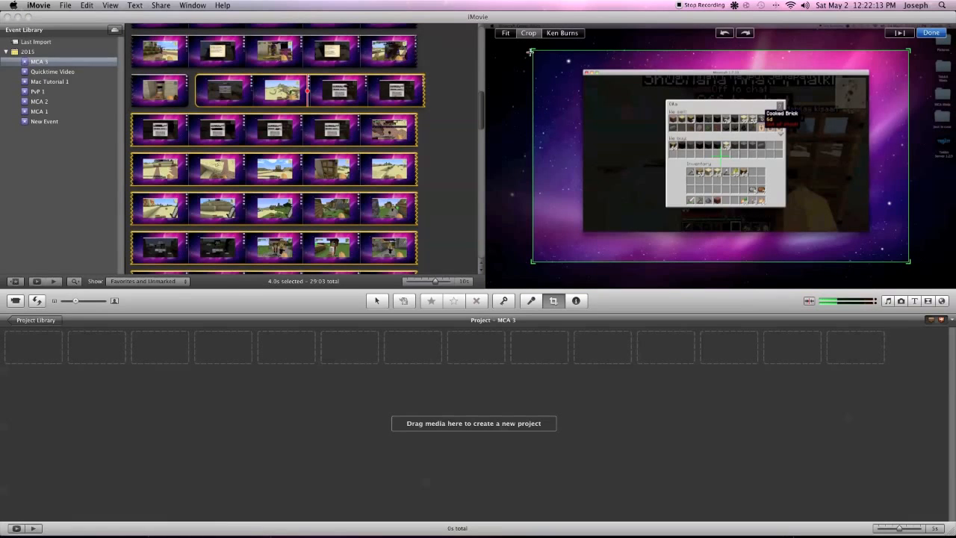
left_click_drag(531, 51, 608, 151)
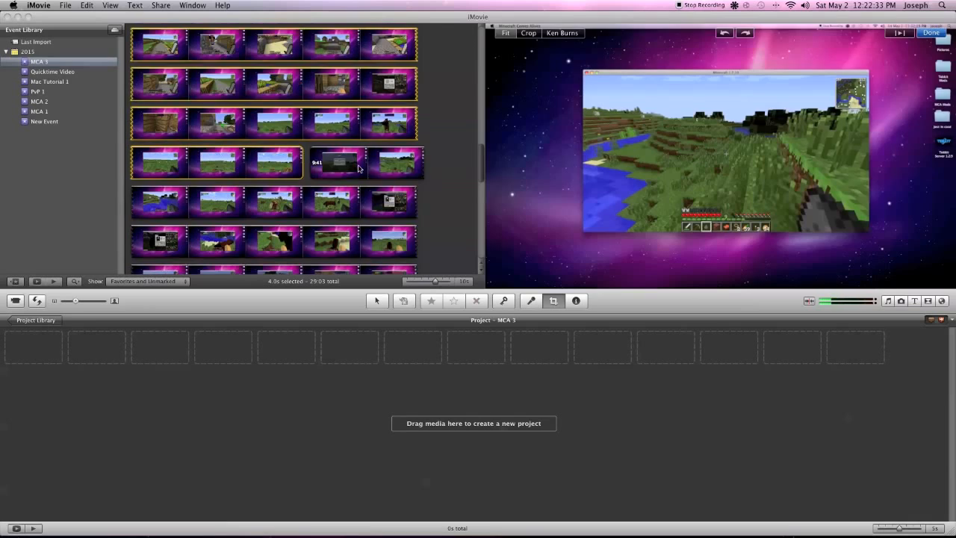
Step: Crop the 9:41 clip to the Minecraft window, aligning the frame with its lower-left corner and enlarging it to fit
left_click(537, 34)
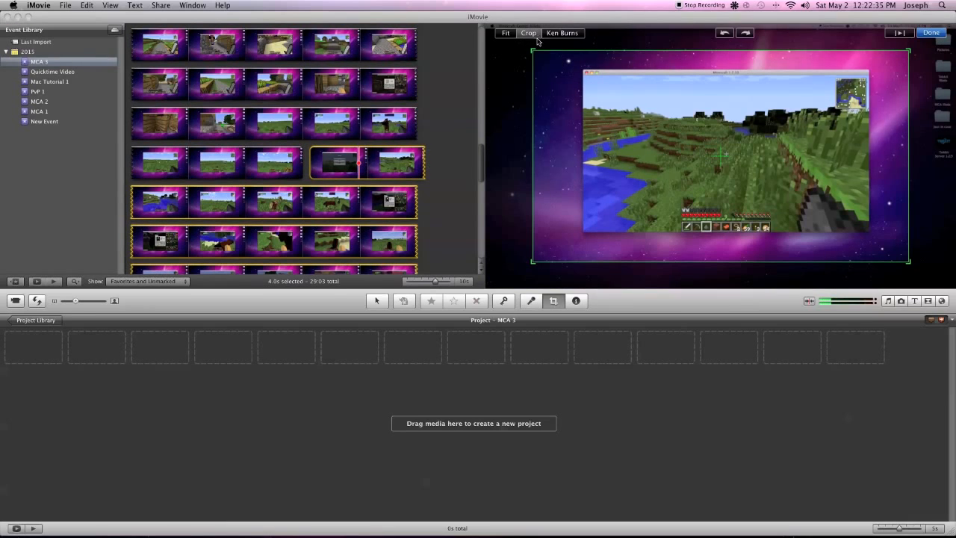
left_click_drag(534, 50, 672, 127)
left_click_drag(701, 170, 611, 143)
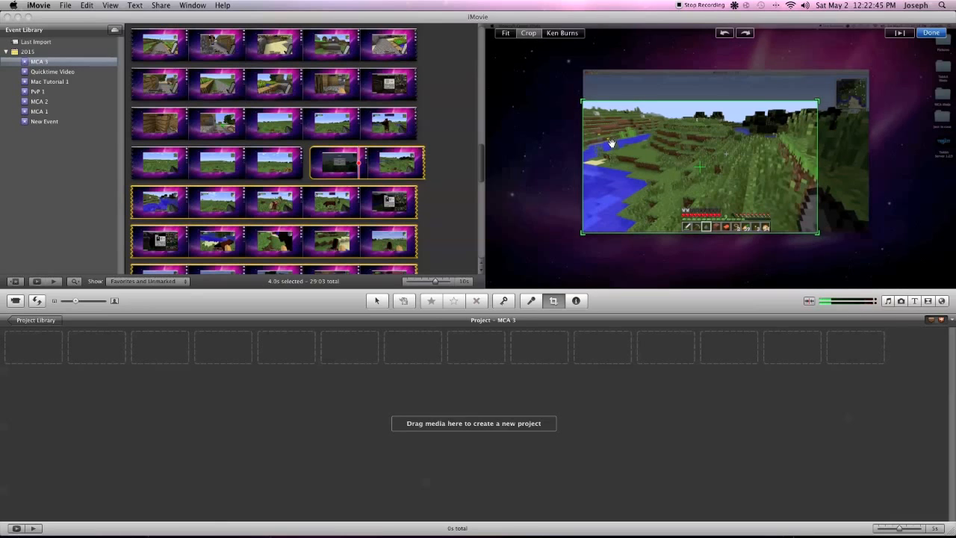
left_click_drag(815, 101, 865, 96)
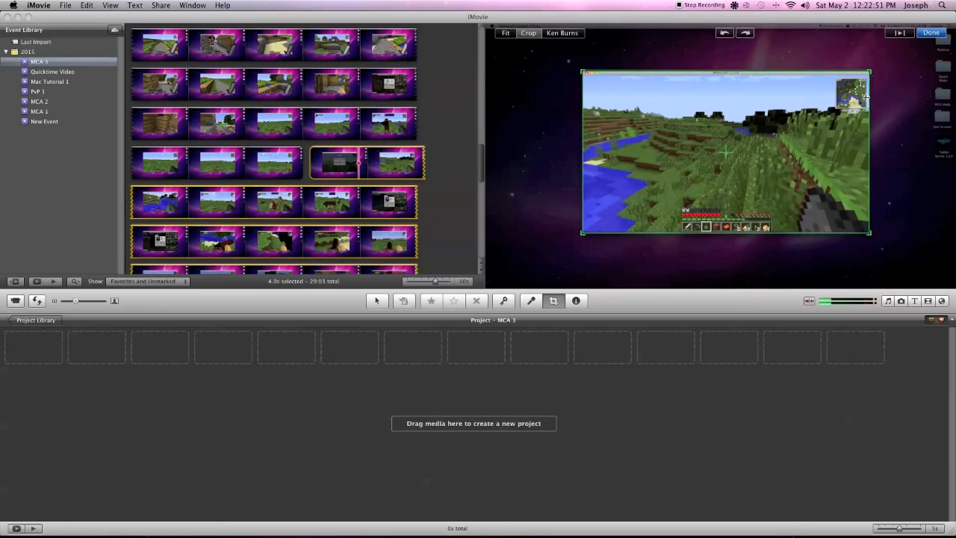
Step: Crop the 1:35 clip at the end of the event around the Minecraft window and switch it to Ken Burns
scroll(373, 186, "down", 10)
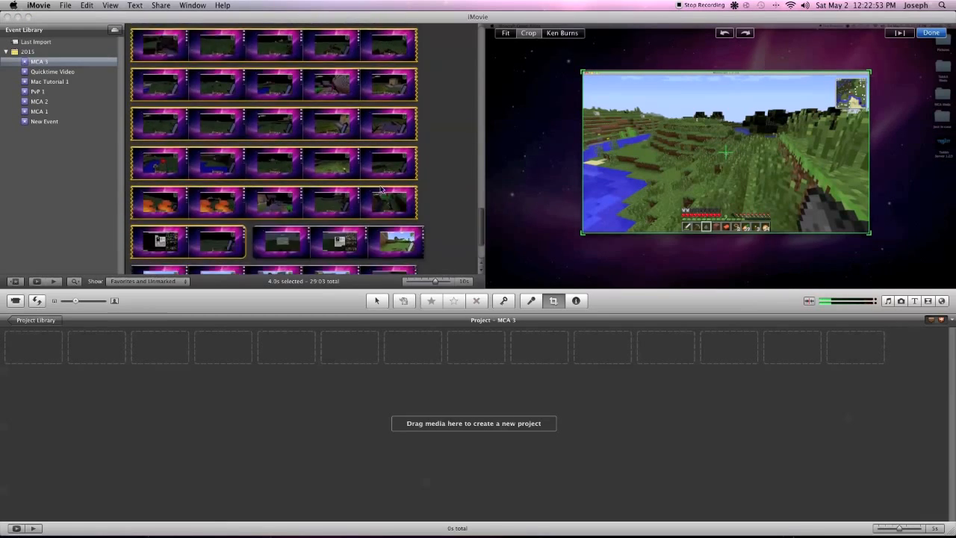
left_click(317, 170)
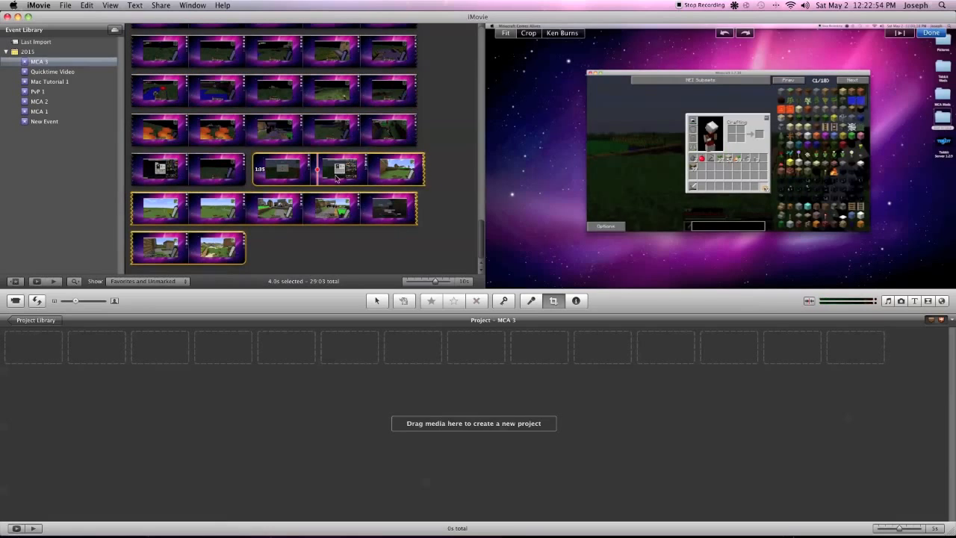
left_click(523, 33)
left_click_drag(531, 52, 593, 129)
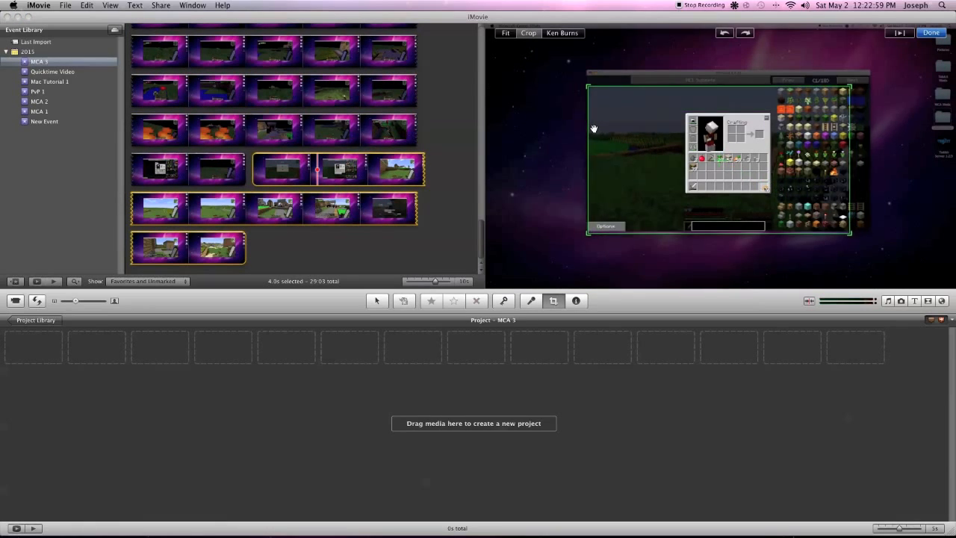
left_click(562, 33)
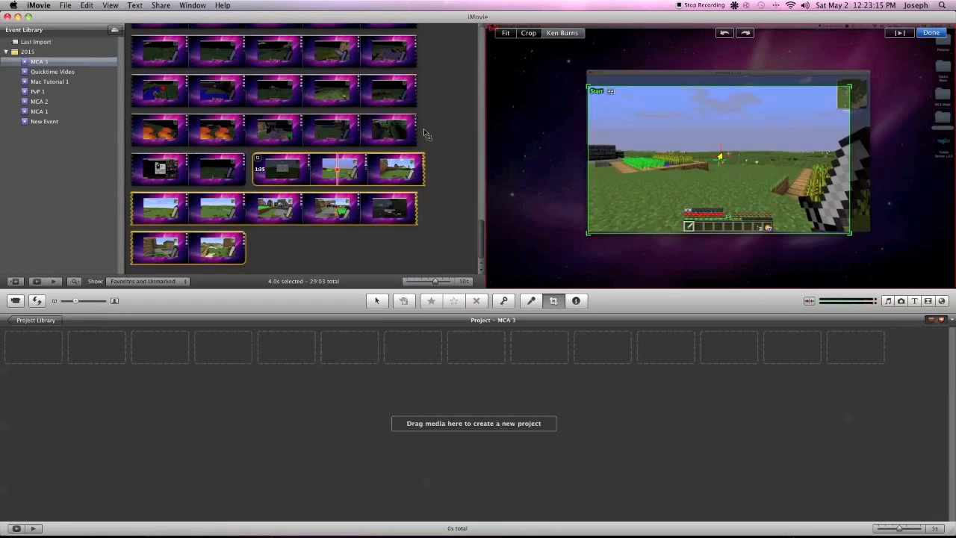
Step: Switch the 1:35 clip back to Crop and enlarge its frame to fit the whole Minecraft window
left_click(528, 33)
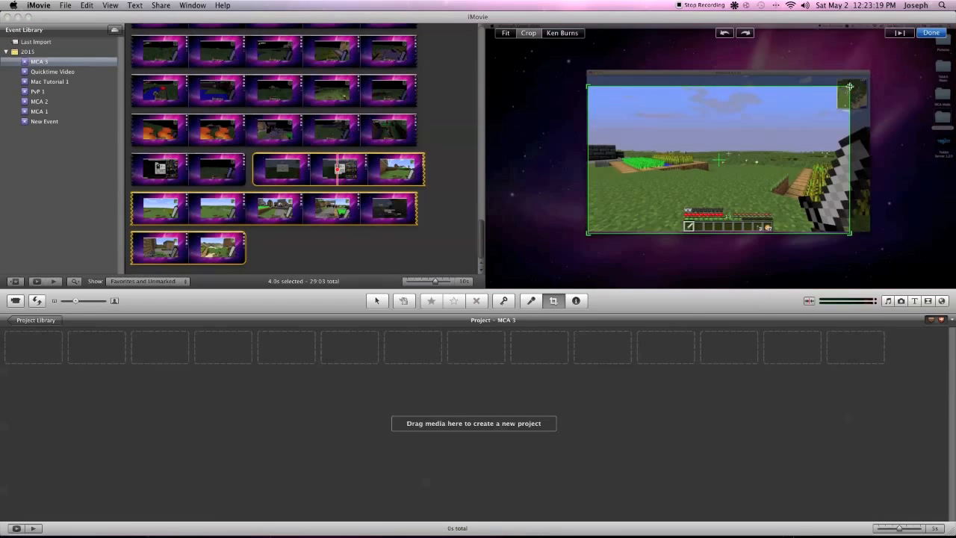
left_click_drag(849, 86, 870, 74)
left_click_drag(823, 118, 823, 116)
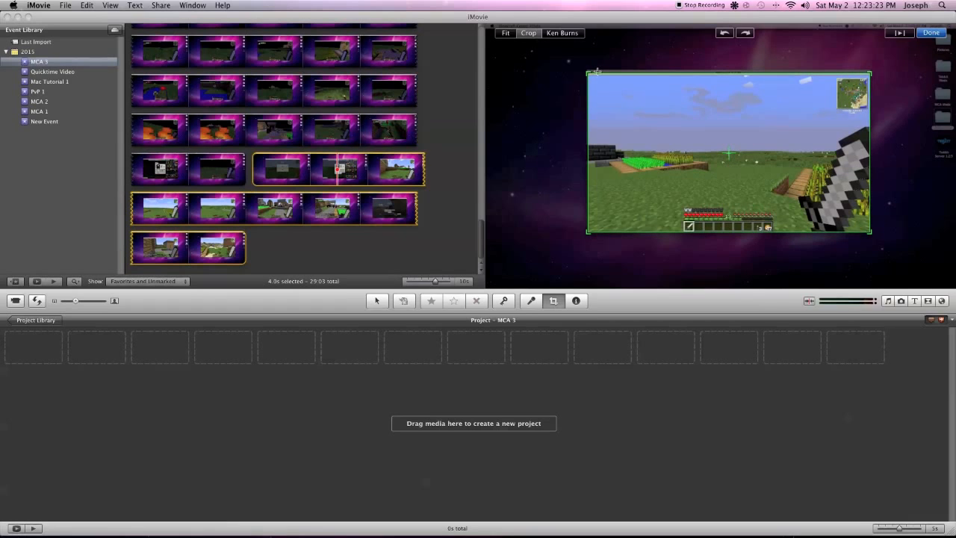
left_click_drag(590, 72, 589, 74)
left_click(450, 108)
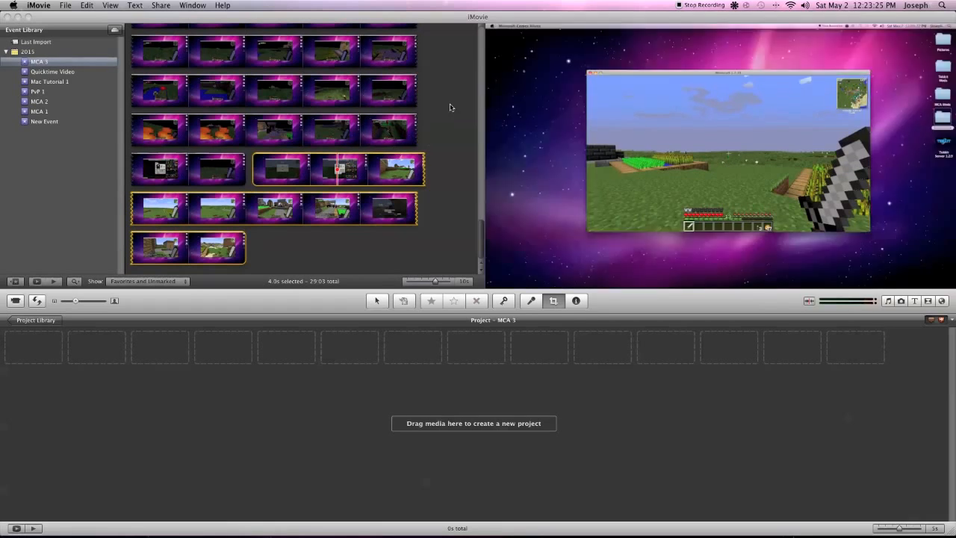
Step: Select an 8:12 stretch from the beginning of the 9:11 clip and add it to the empty project
scroll(313, 170, "up", 5)
scroll(312, 169, "up", 10)
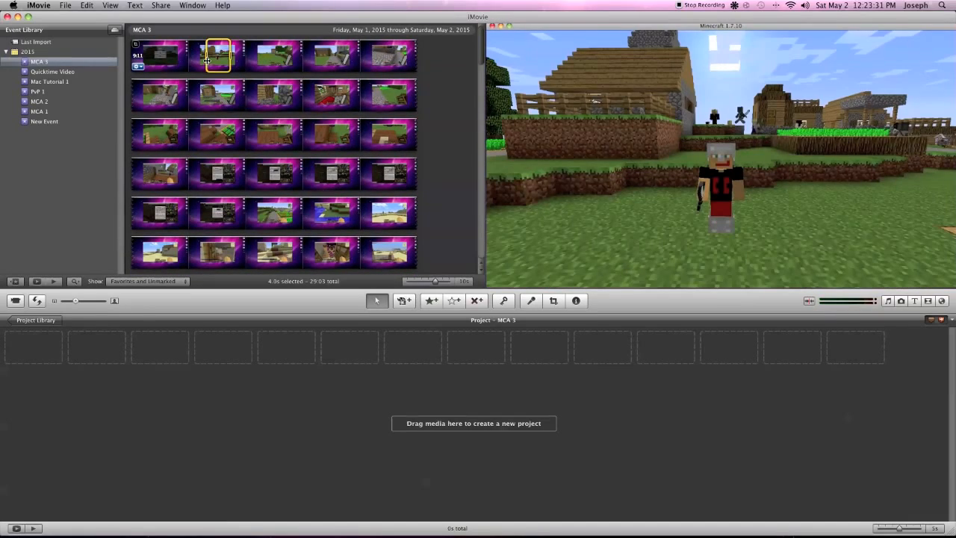
left_click(205, 51)
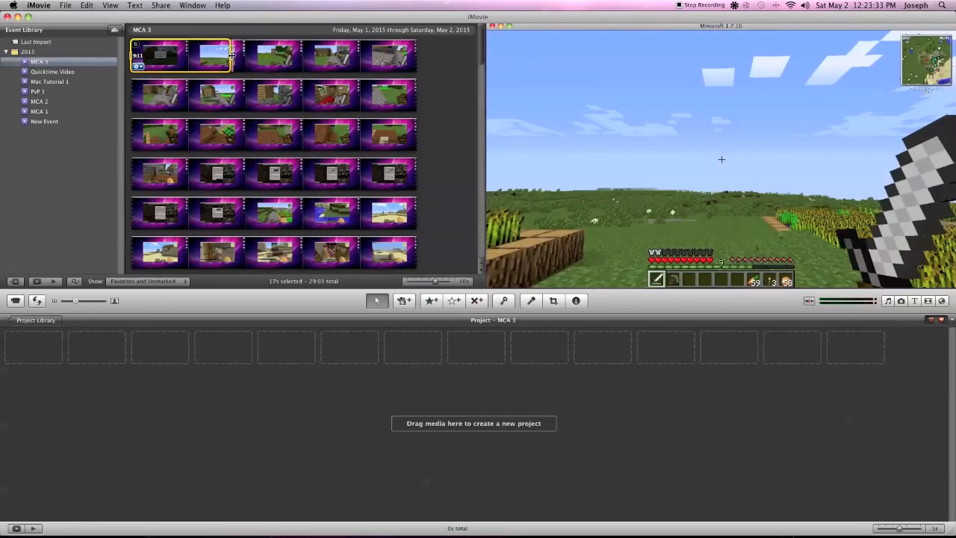
left_click(394, 228)
left_click(394, 228)
scroll(394, 229, "down", 5)
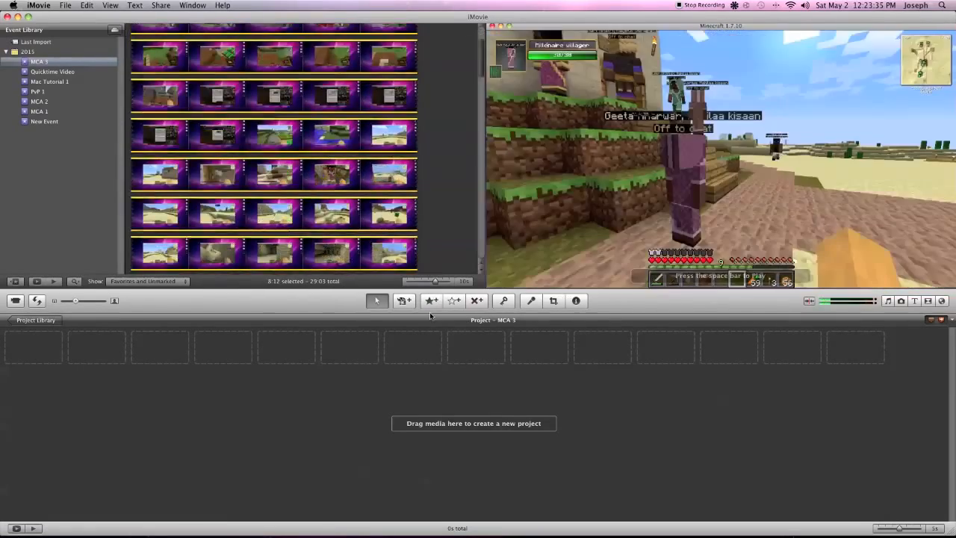
scroll(378, 115, "up", 1)
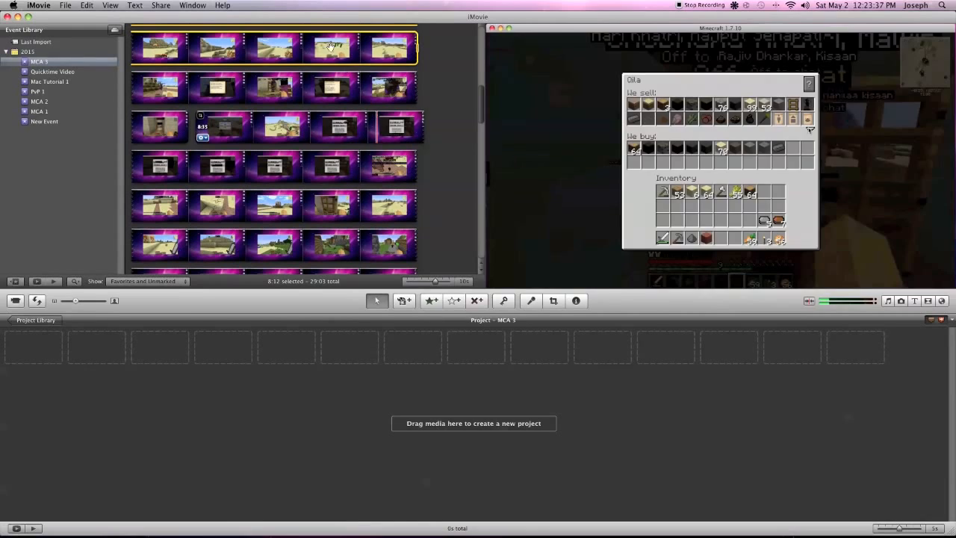
left_click_drag(335, 57, 191, 357)
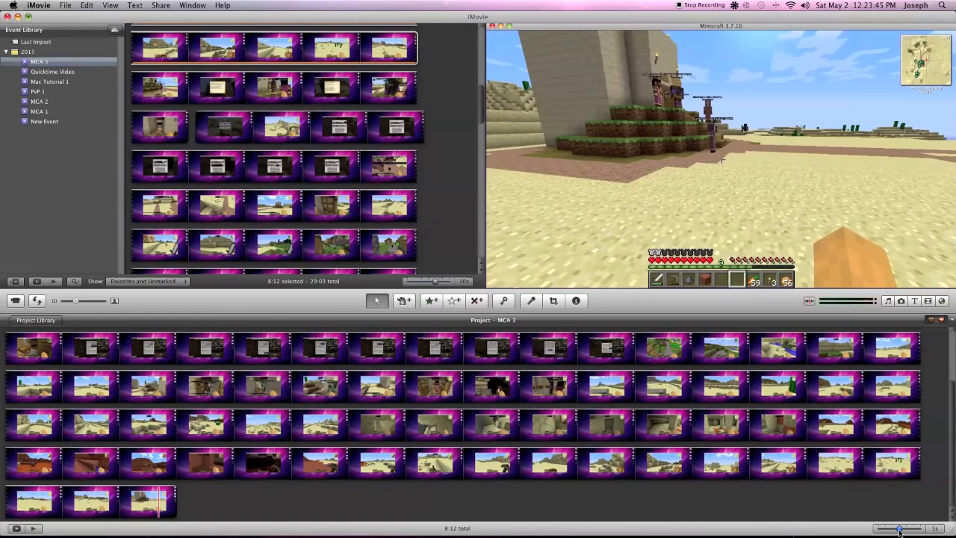
Step: Reduce the project filmstrip to a single thumbnail per clip and delete the 8:12 clip from the project
left_click_drag(898, 529, 876, 533)
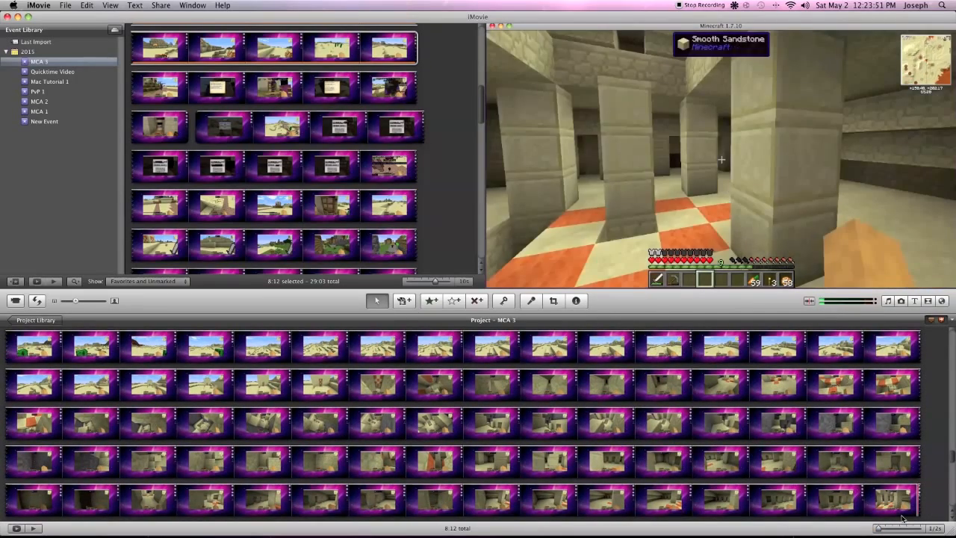
left_click_drag(878, 530, 925, 527)
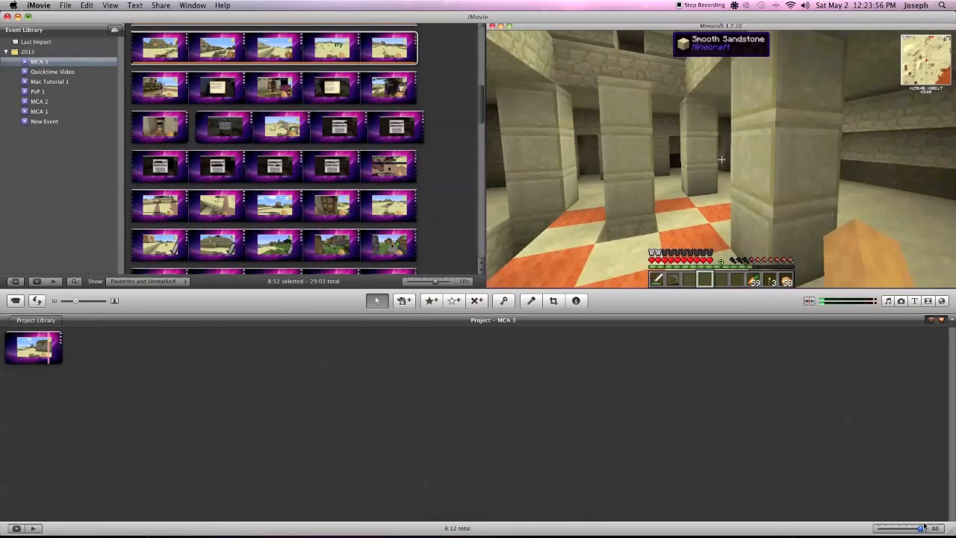
left_click(207, 125)
left_click(226, 89)
left_click(227, 127)
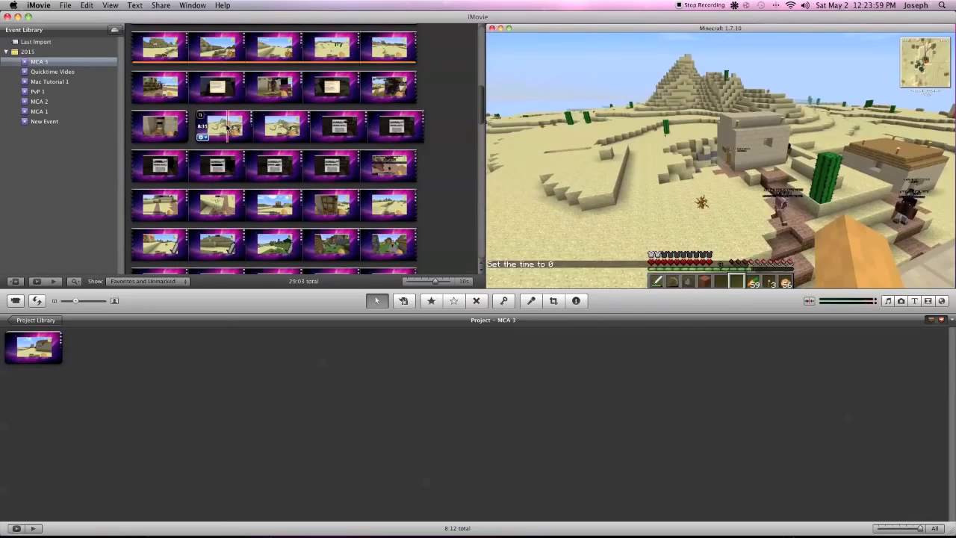
left_click(187, 93)
scroll(213, 97, "up", 3)
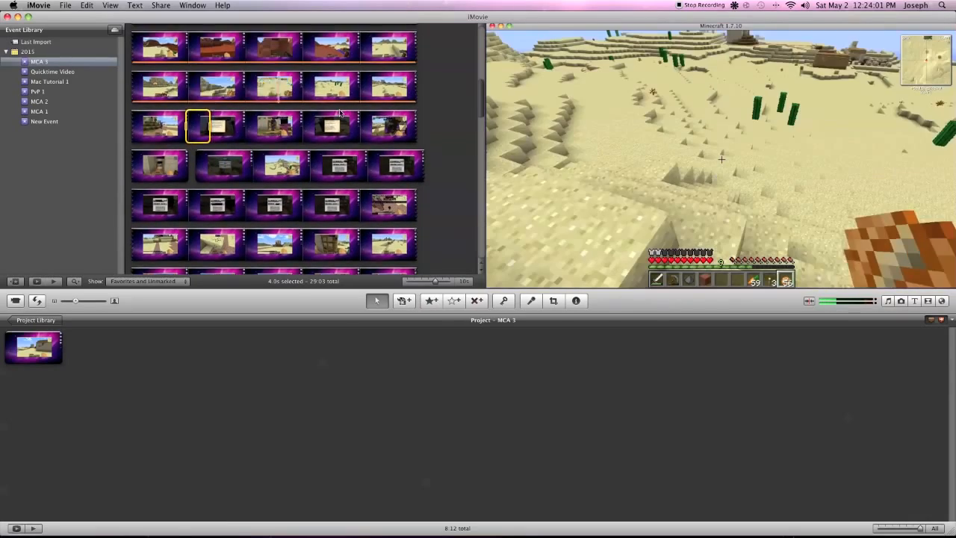
scroll(343, 119, "up", 10)
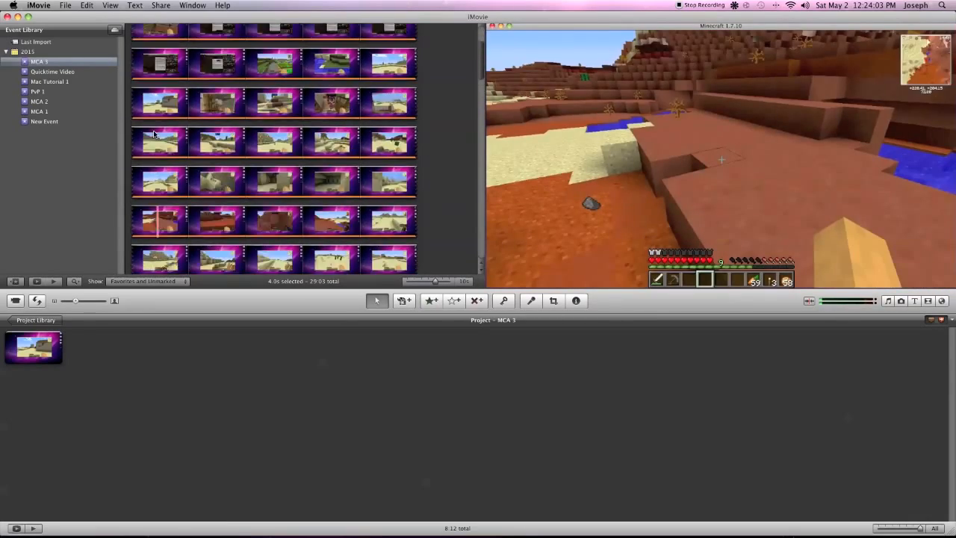
scroll(154, 134, "down", 15)
left_click(41, 353)
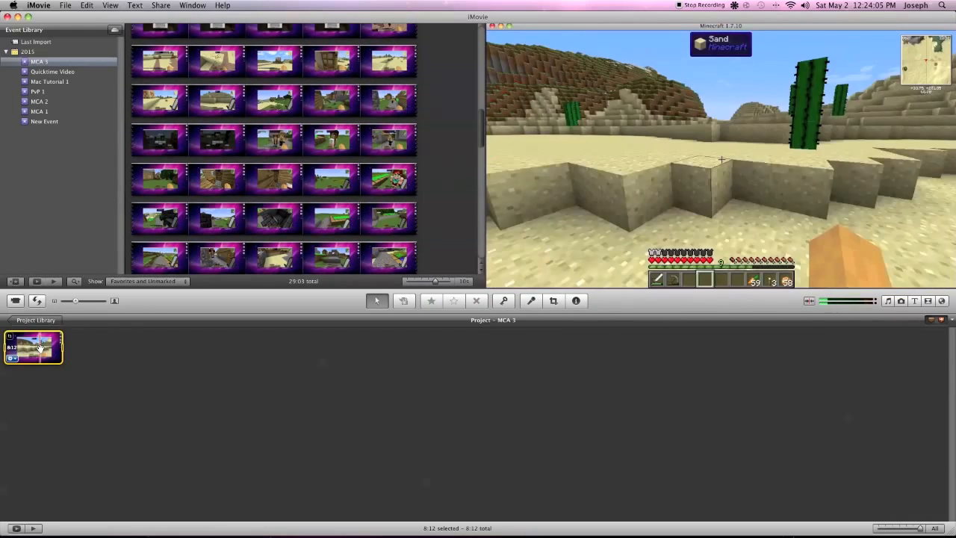
key("Delete")
Step: Add the entire 9:11 clip to the project and set the project's thumbnail interval to 5s
scroll(210, 79, "up", 10)
scroll(210, 78, "up", 10)
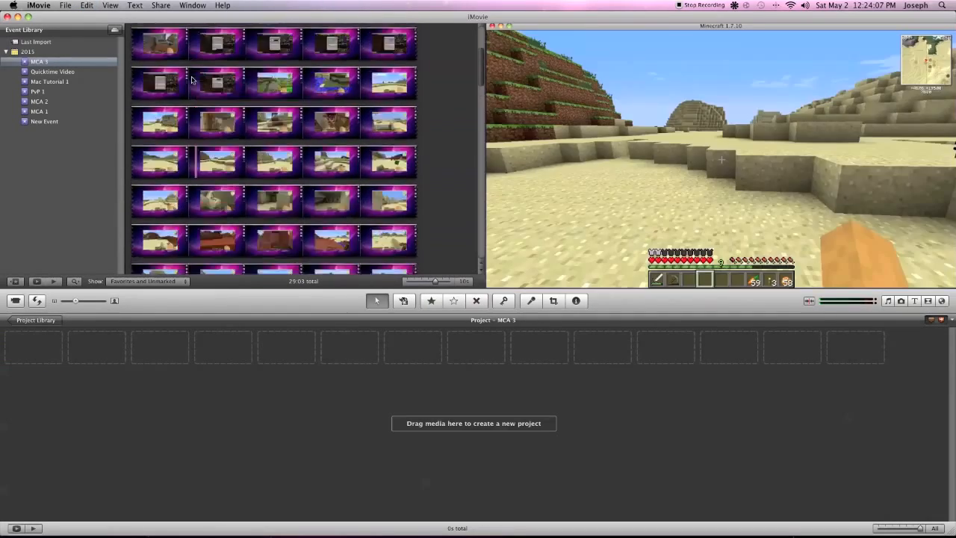
left_click(156, 56)
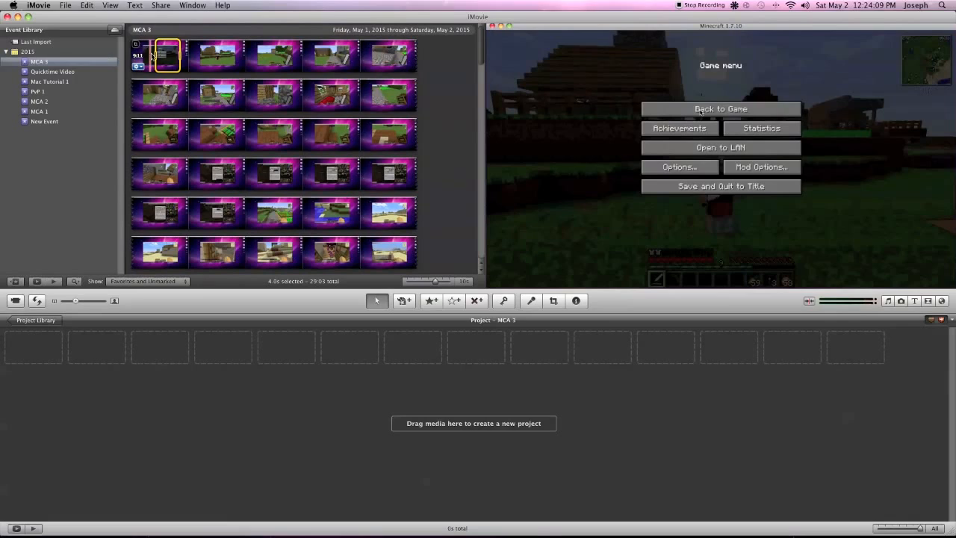
left_click_drag(155, 54, 300, 294)
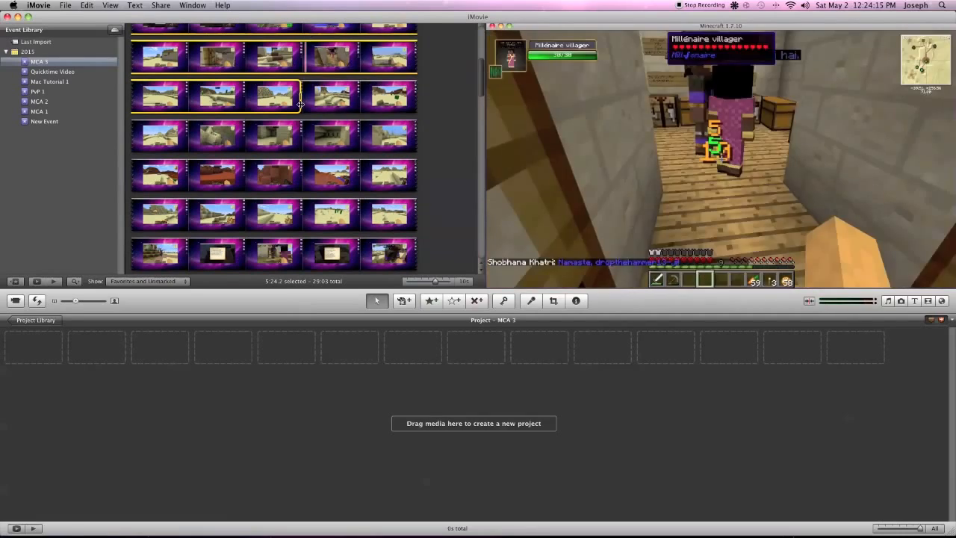
left_click_drag(300, 100, 276, 299)
scroll(255, 231, "up", 4)
left_click_drag(166, 71, 88, 359)
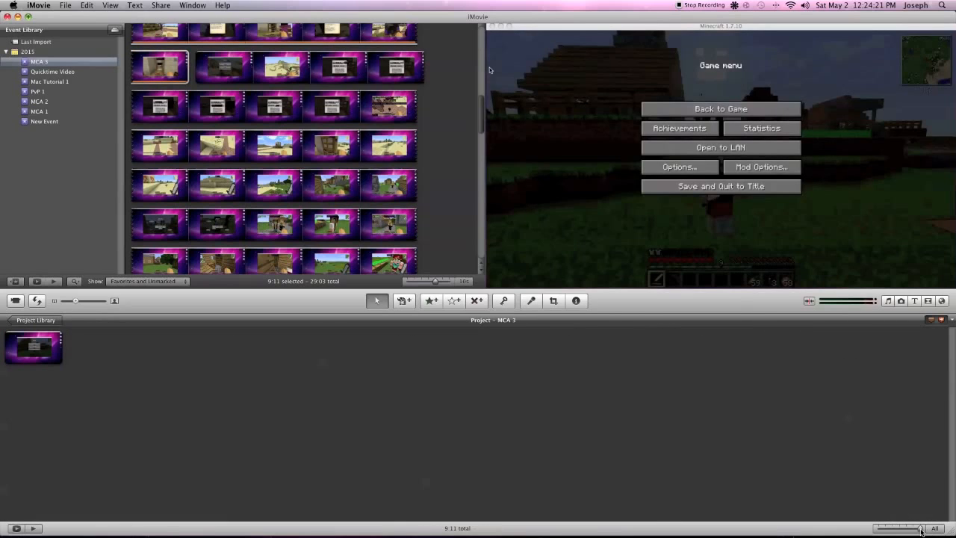
left_click_drag(919, 532, 901, 531)
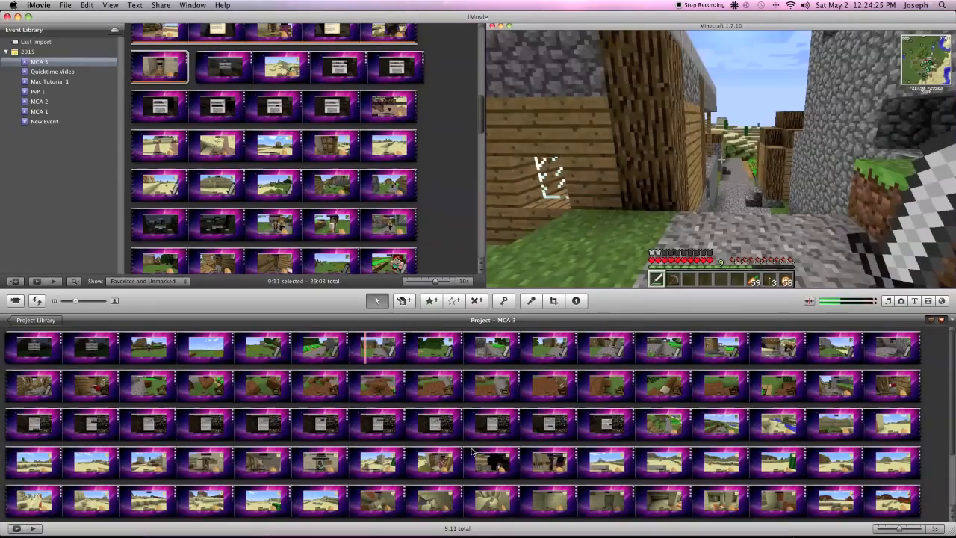
scroll(471, 448, "down", 3)
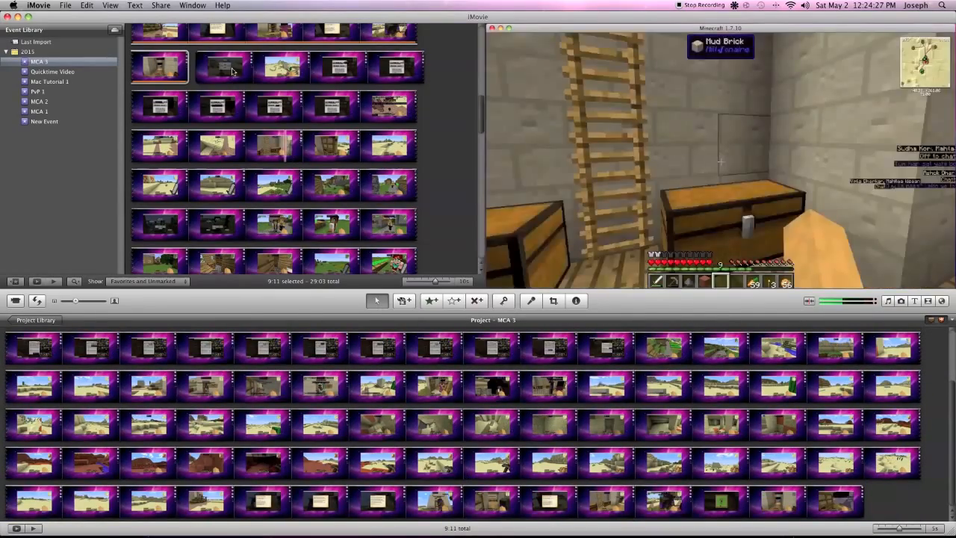
Step: Select the entire 8:35 clip in the event and append it to the end of the project
left_click(224, 67)
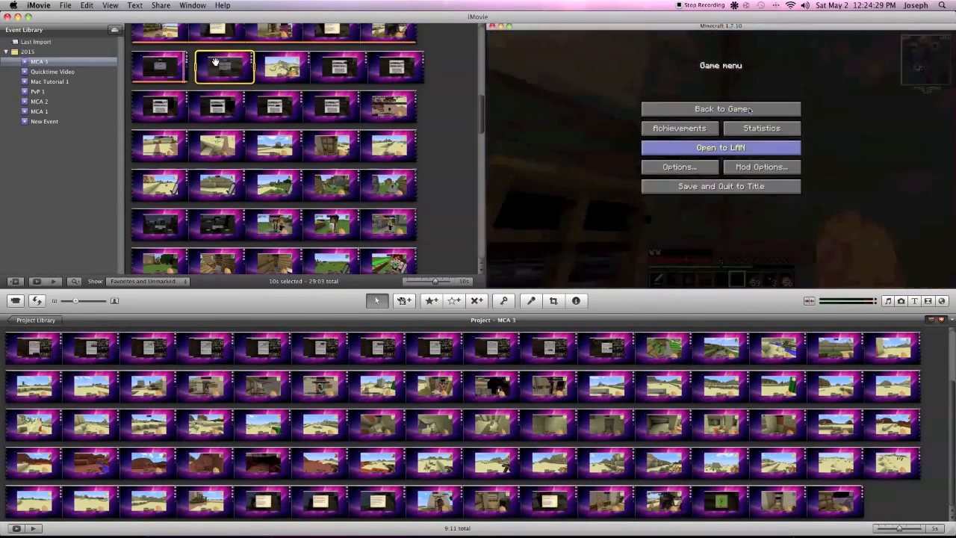
left_click_drag(254, 67, 255, 67)
left_click_drag(320, 106, 240, 297)
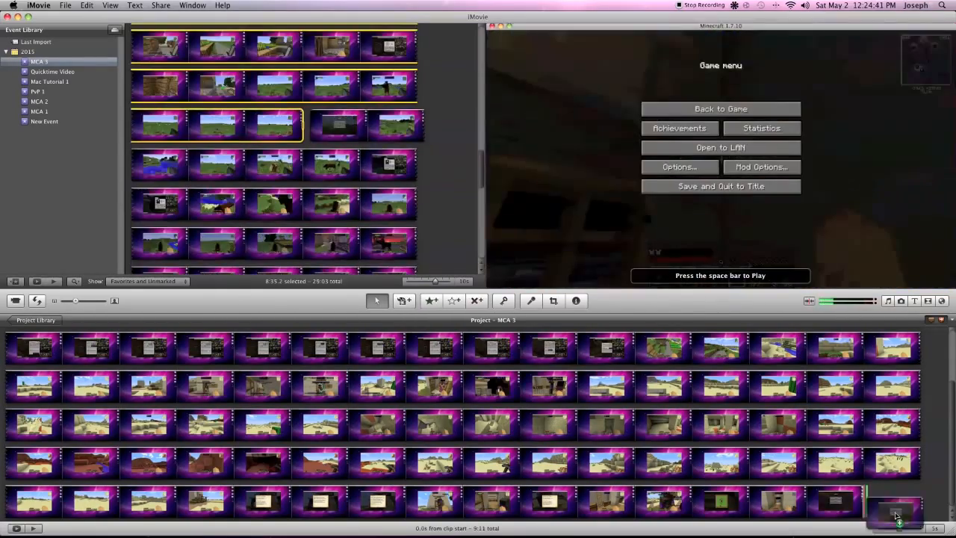
left_click_drag(887, 512, 870, 495)
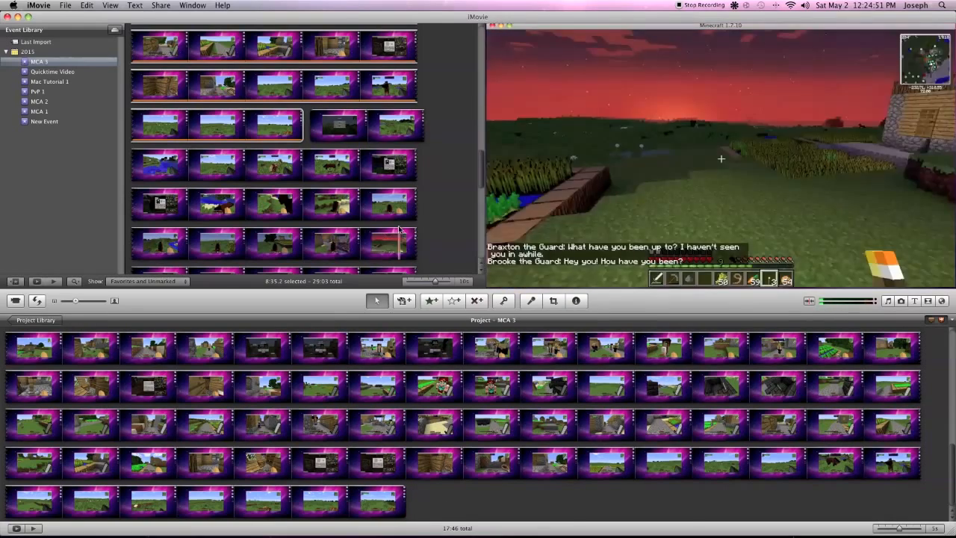
Step: Extend the selection over the whole 9:41 clip in the event and append it to the end of the project
left_click(340, 127)
left_click_drag(338, 127, 433, 324)
scroll(414, 183, "up", 2)
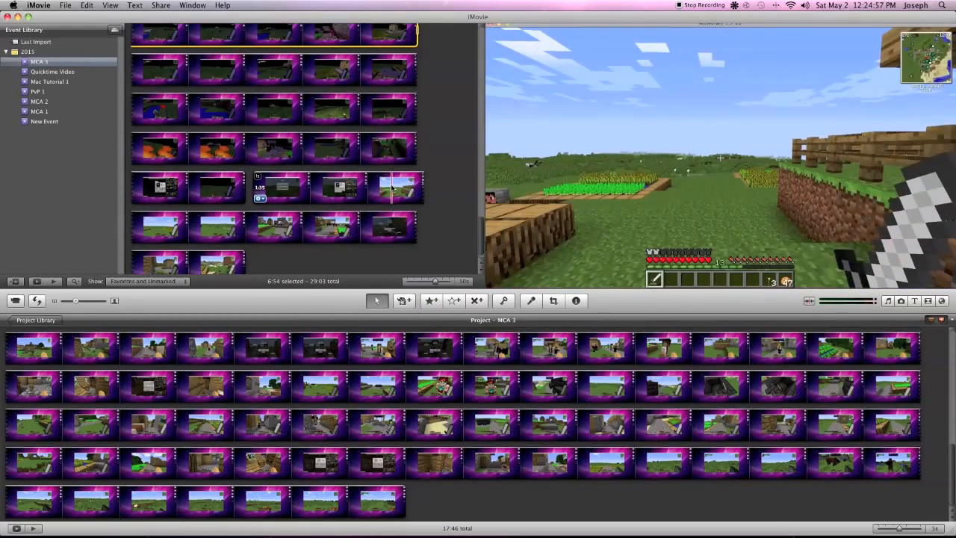
left_click_drag(416, 36, 418, 219)
left_click_drag(334, 124, 423, 464)
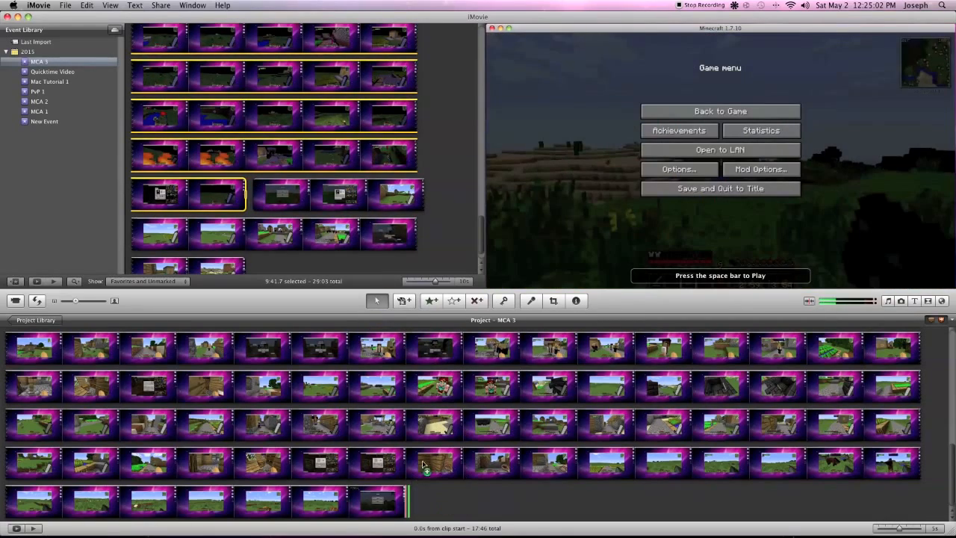
Step: Select the first 10 seconds of the 1:35 clip and append them to the end of the project
left_click(299, 192)
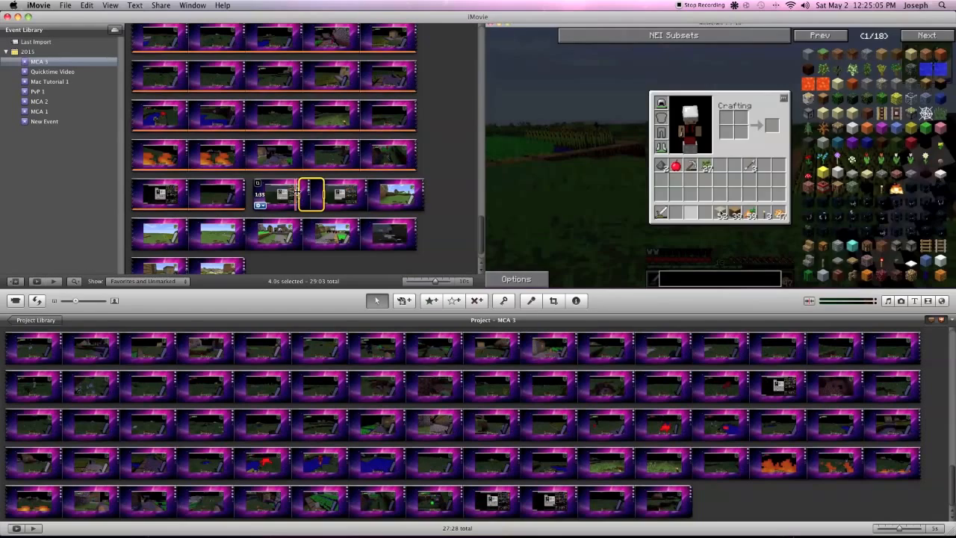
left_click_drag(298, 192, 253, 193)
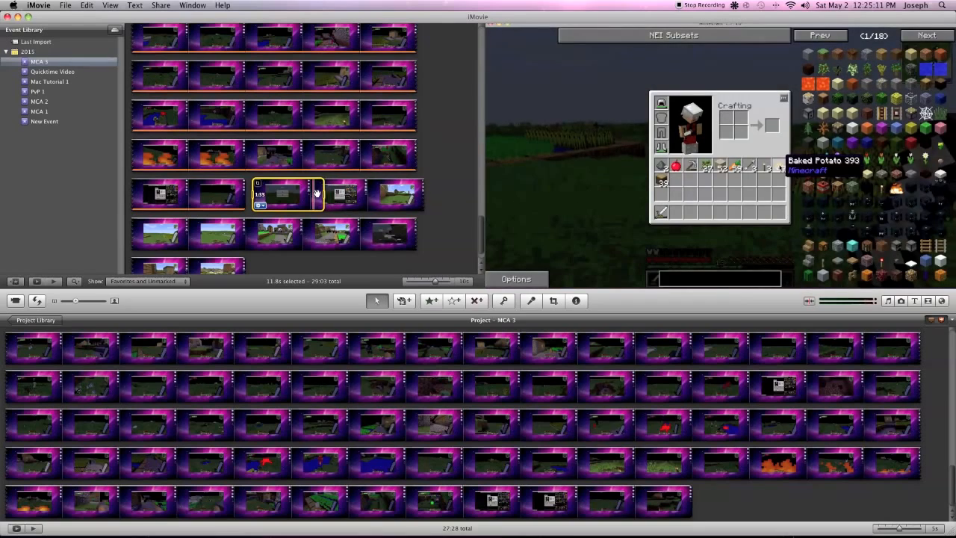
mouse_move(322, 196)
left_mouse_down()
mouse_move(313, 199)
mouse_move(479, 304)
mouse_move(511, 304)
mouse_move(634, 393)
mouse_move(756, 510)
left_mouse_up()
left_click_drag(758, 509, 758, 509)
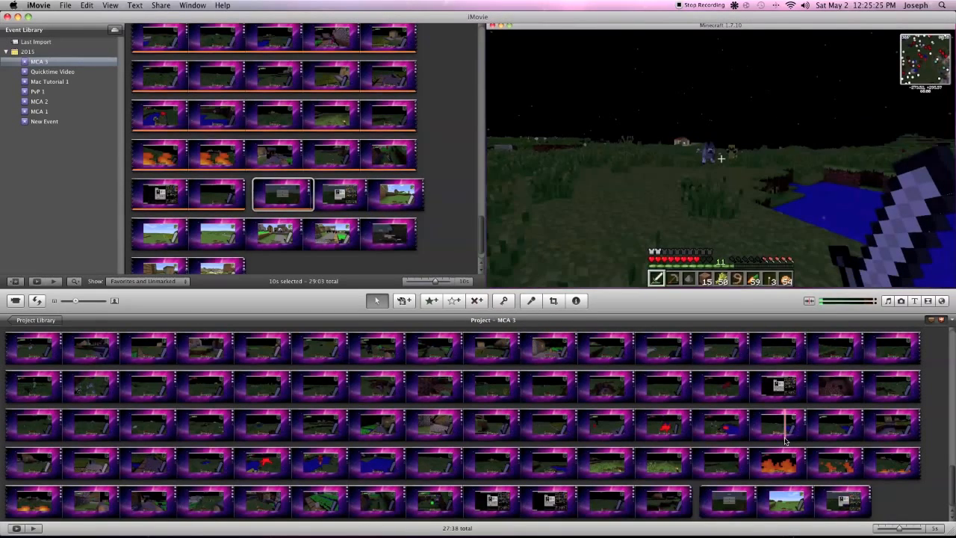
Step: Apply Ken Burns to the project's final 10-second clip, starting on the full picture and ending on its upper-right quarter
left_click(716, 498)
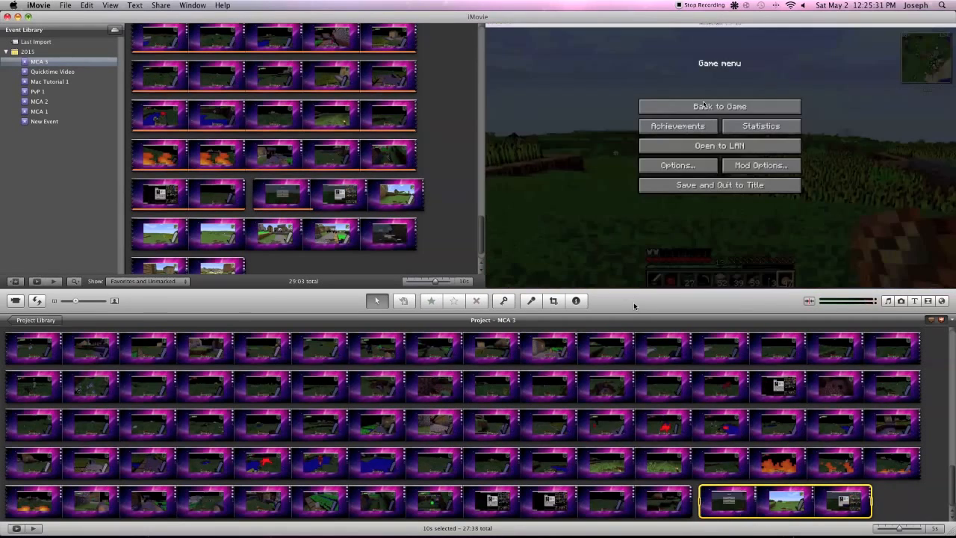
left_click(553, 301)
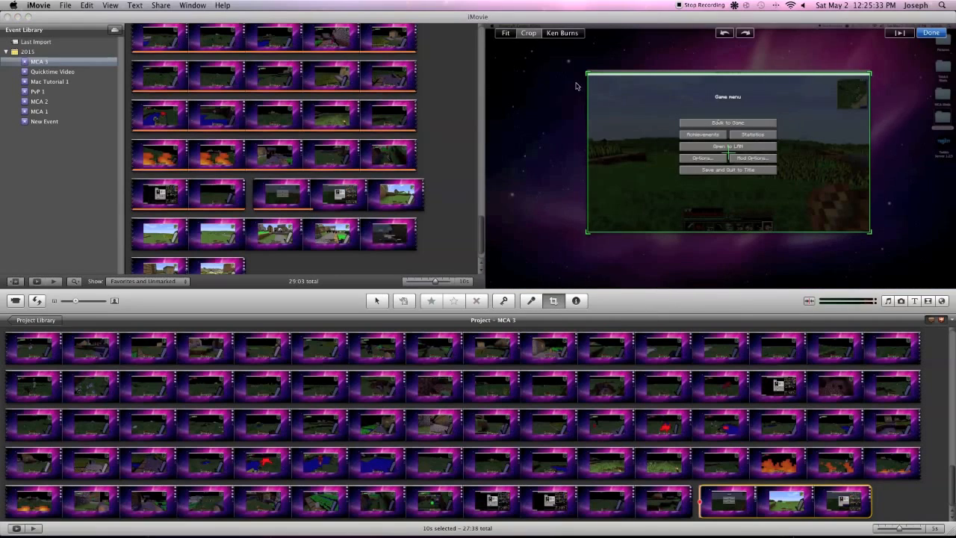
left_click(563, 33)
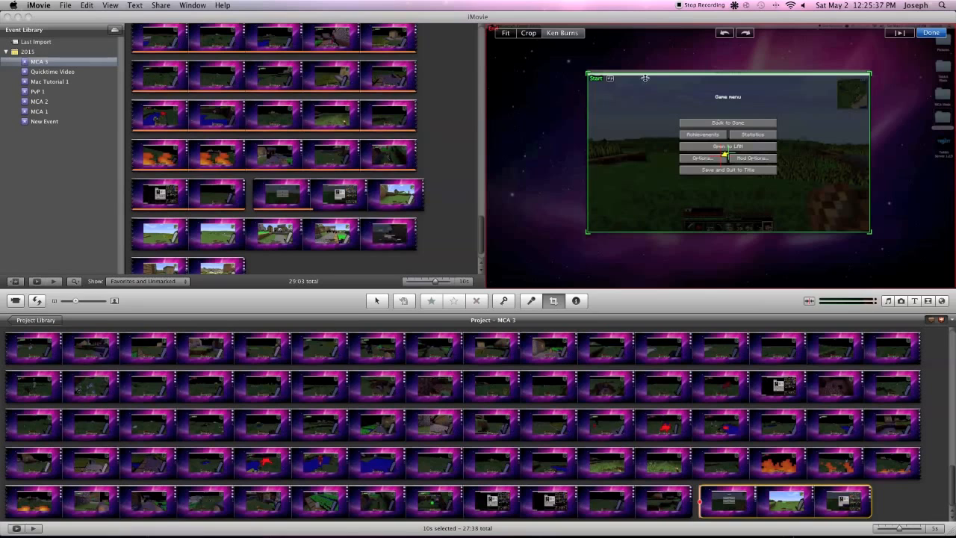
left_click(901, 33)
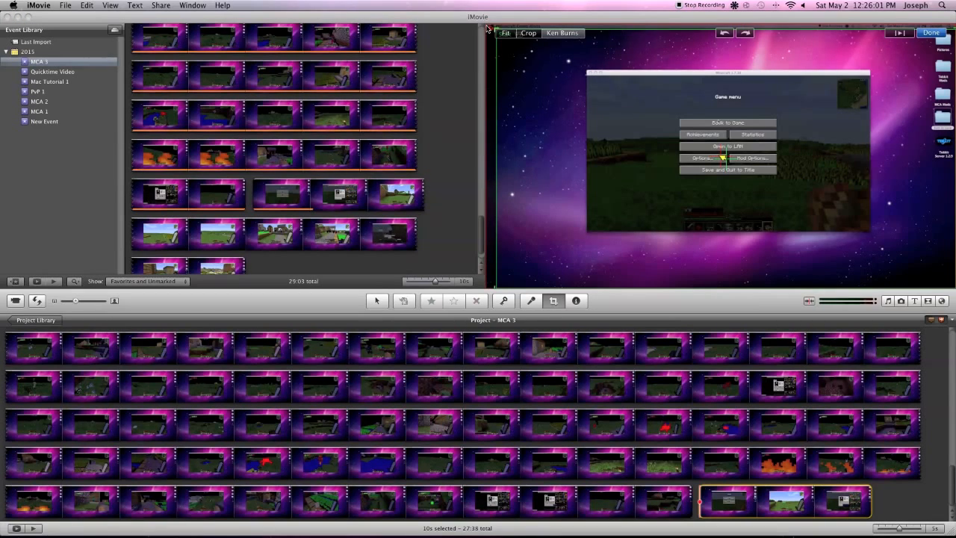
left_click_drag(490, 29, 817, 75)
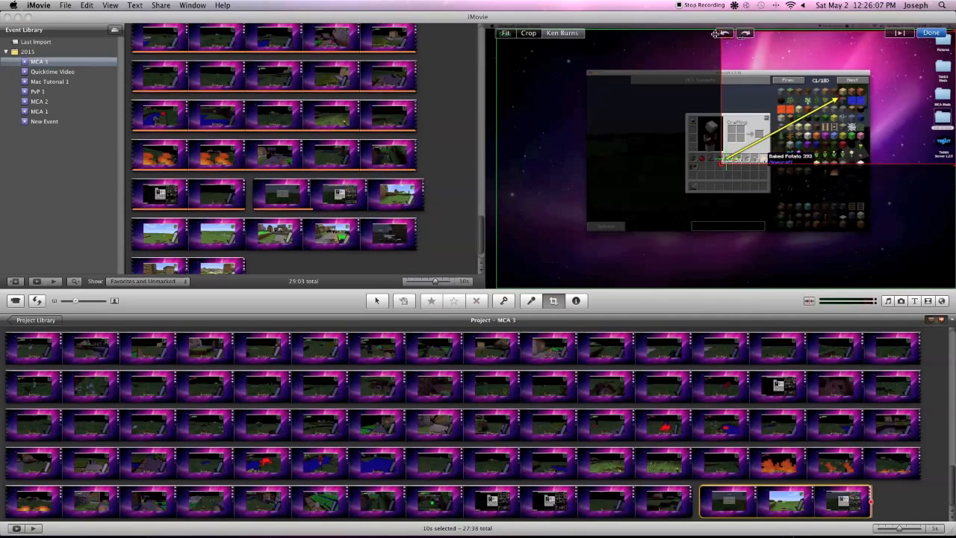
left_click(931, 33)
Step: Crop the 1:35 clip in the event to the Minecraft game window
left_click(528, 33)
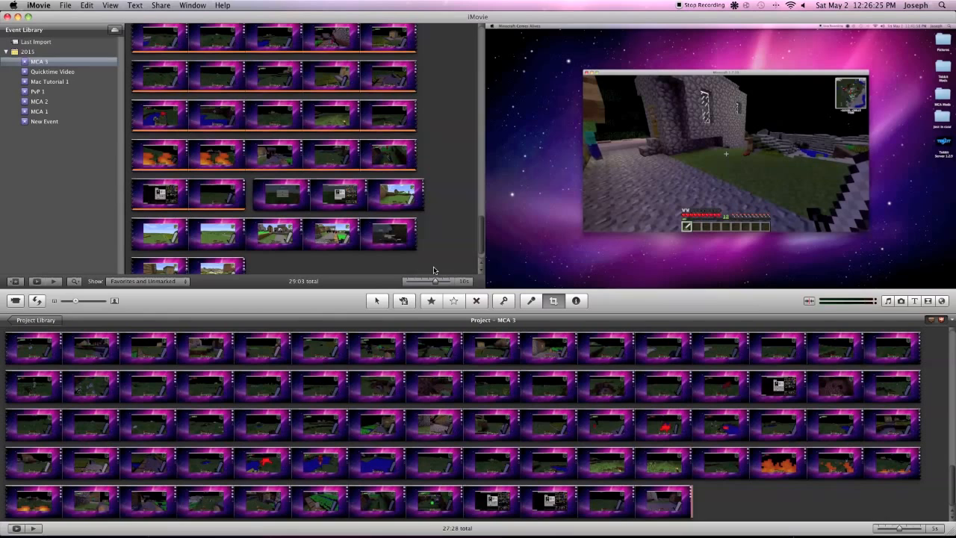
left_click(267, 201)
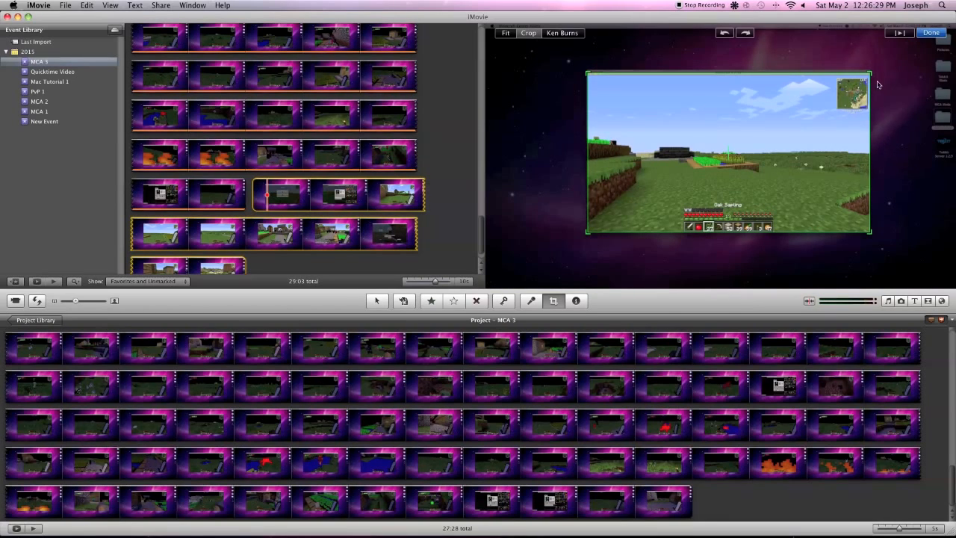
left_click(941, 33)
Step: Select the entire 1:35 clip in the event and append it to the end of the project
left_click(273, 194)
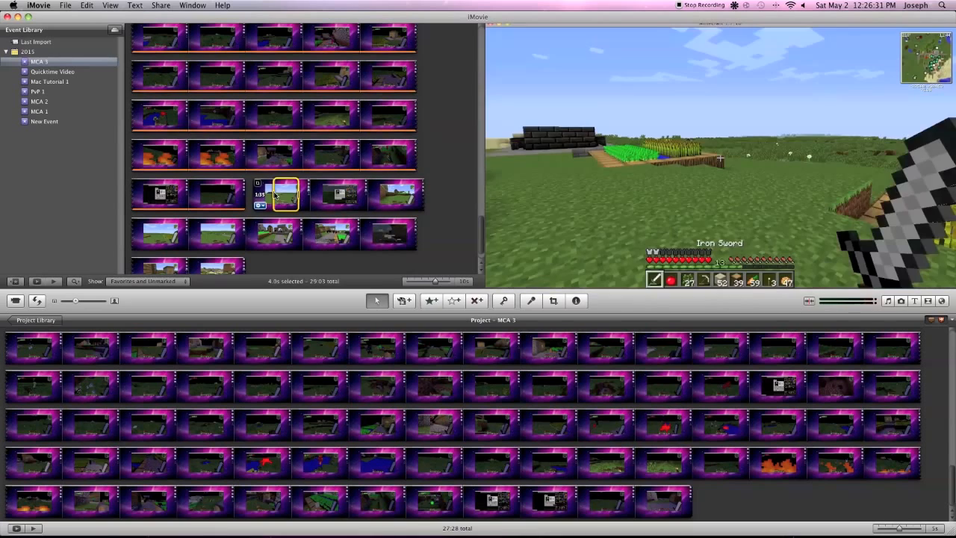
left_click_drag(273, 194, 238, 248)
left_click(266, 242)
key("super+z")
left_click_drag(442, 277, 738, 517)
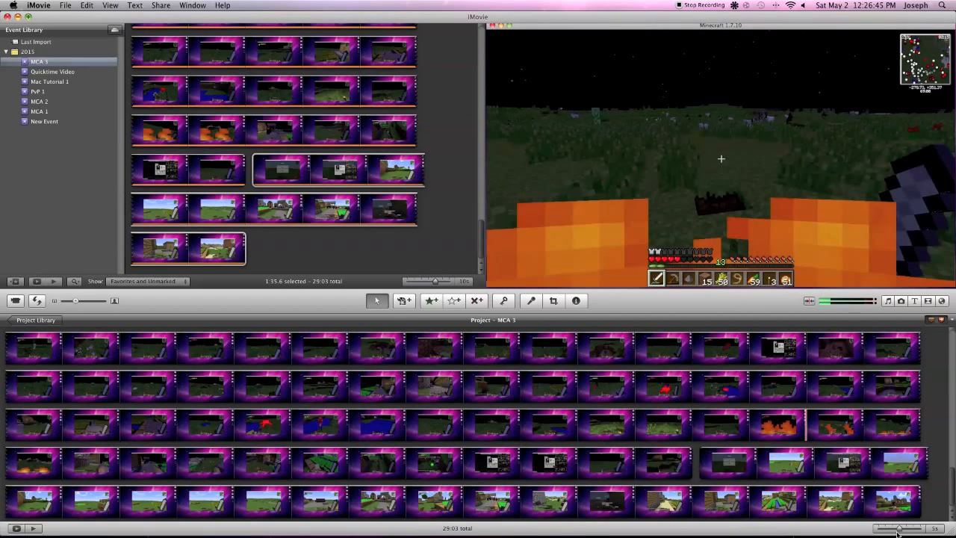
Step: Collapse each project clip to a single thumbnail and open the first clip in the Precision Editor with audio waveforms shown
left_click_drag(899, 529, 935, 534)
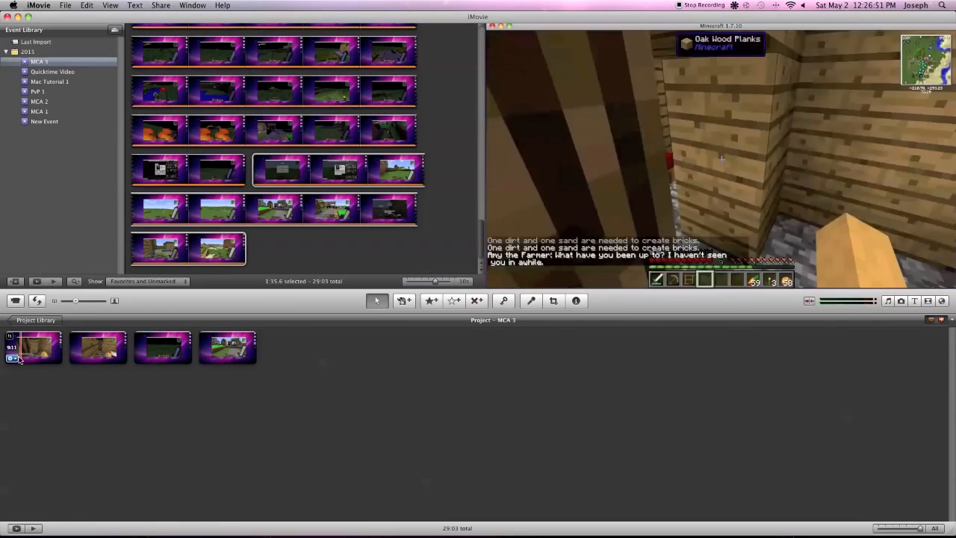
left_click(12, 359)
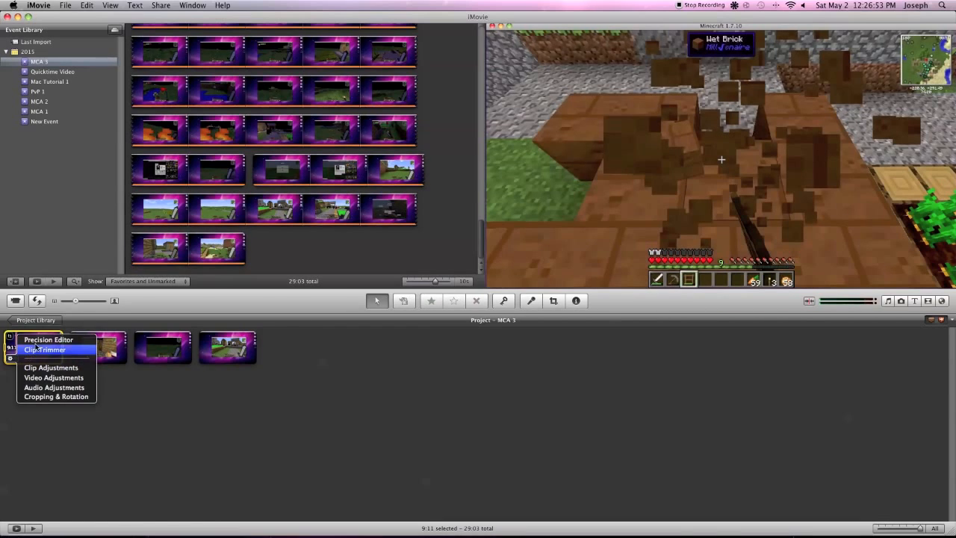
left_click(36, 342)
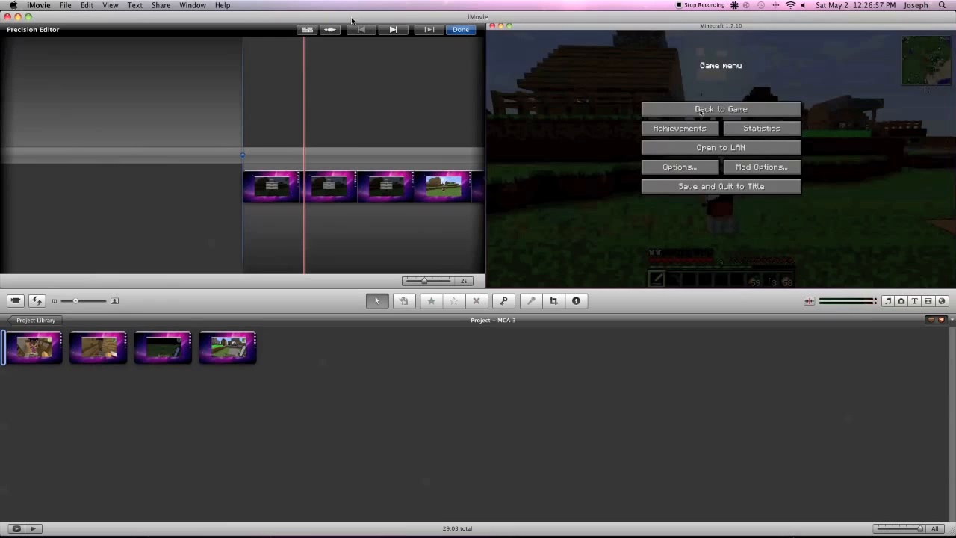
left_click(330, 30)
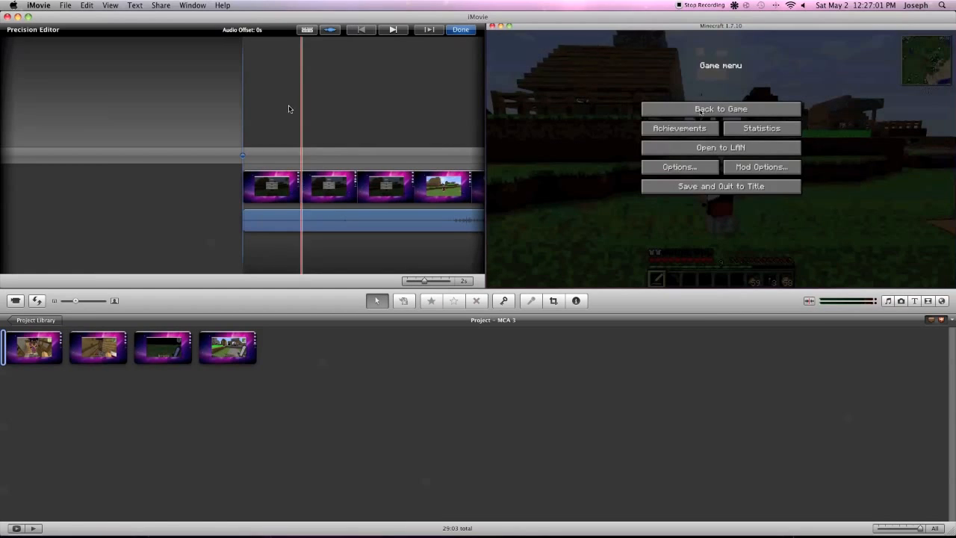
Step: Trim the start of the first project clip past the game menu footage, to just before the speech begins
left_click_drag(244, 156, 291, 155)
left_click_drag(352, 156, 398, 152)
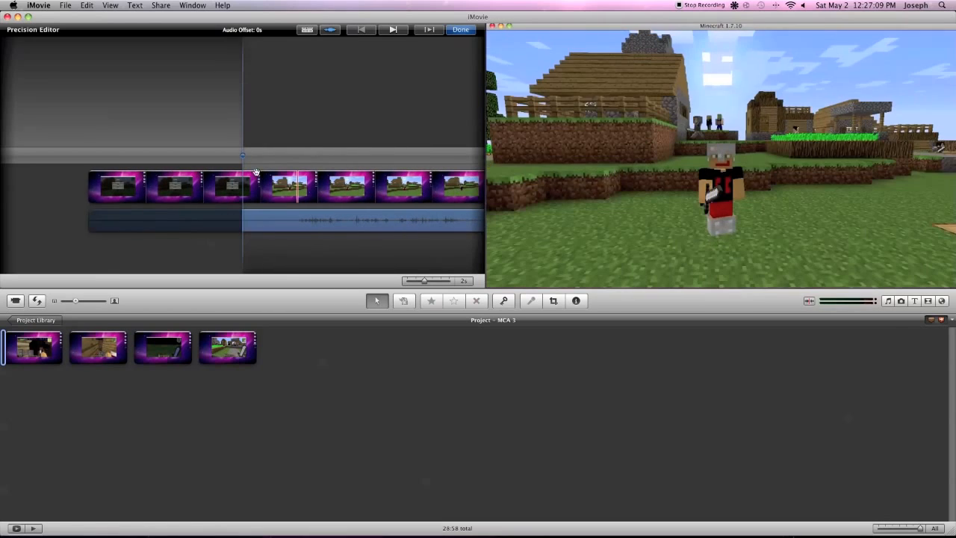
left_click_drag(244, 154, 281, 152)
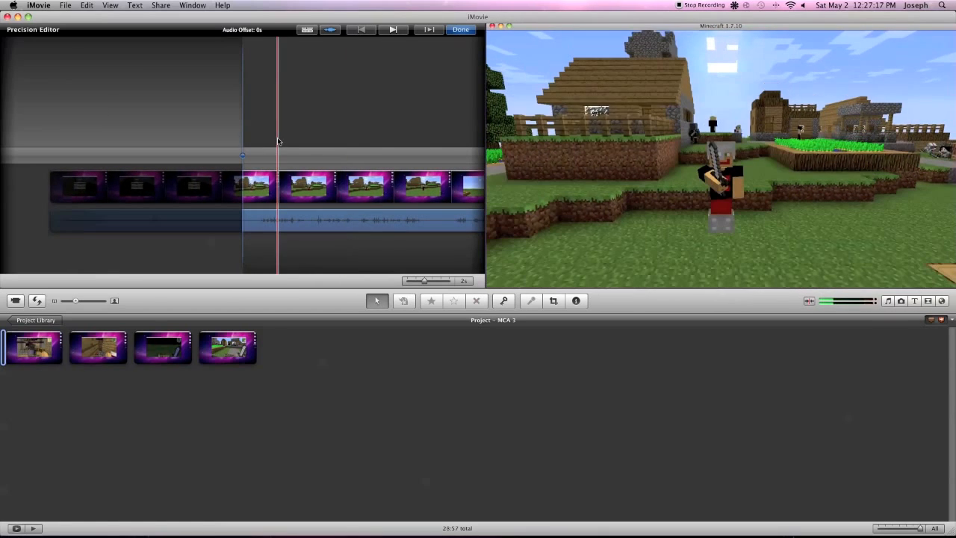
Step: Lower the sound volume and play back the trimmed opening of the first clip
key("XF86AudioLowerVolume")
key("XF86AudioLowerVolume")
key("XF86AudioLowerVolume")
key("XF86AudioLowerVolume")
key("XF86AudioLowerVolume")
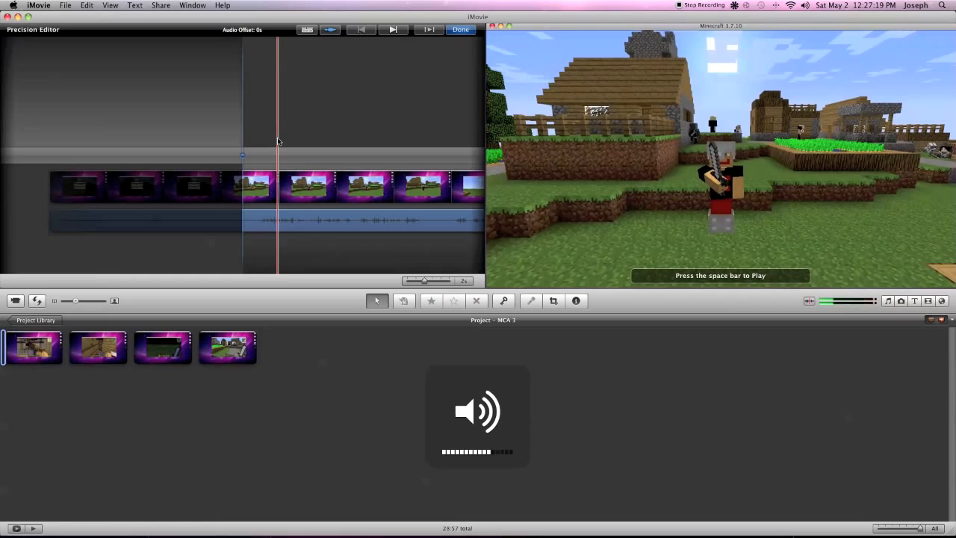
key("space")
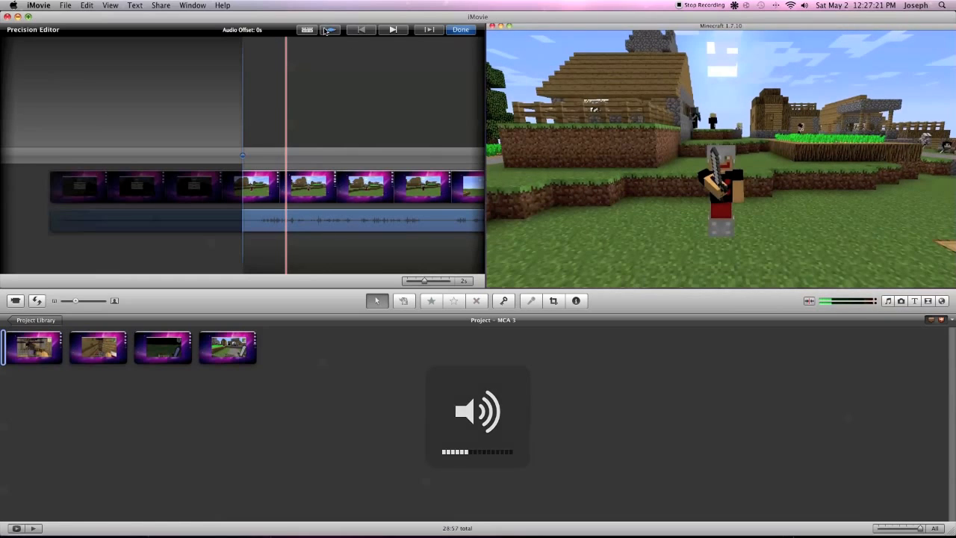
left_click(398, 32)
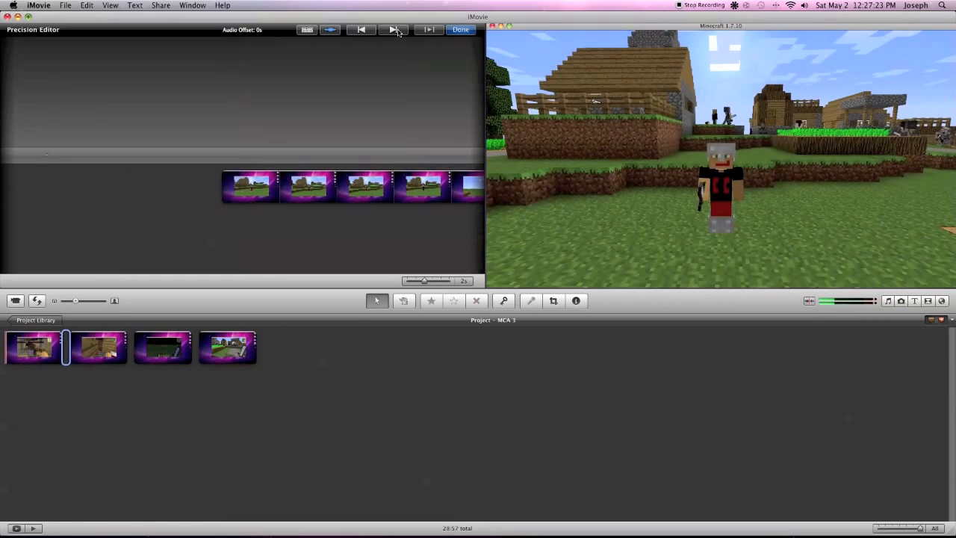
left_click(424, 32)
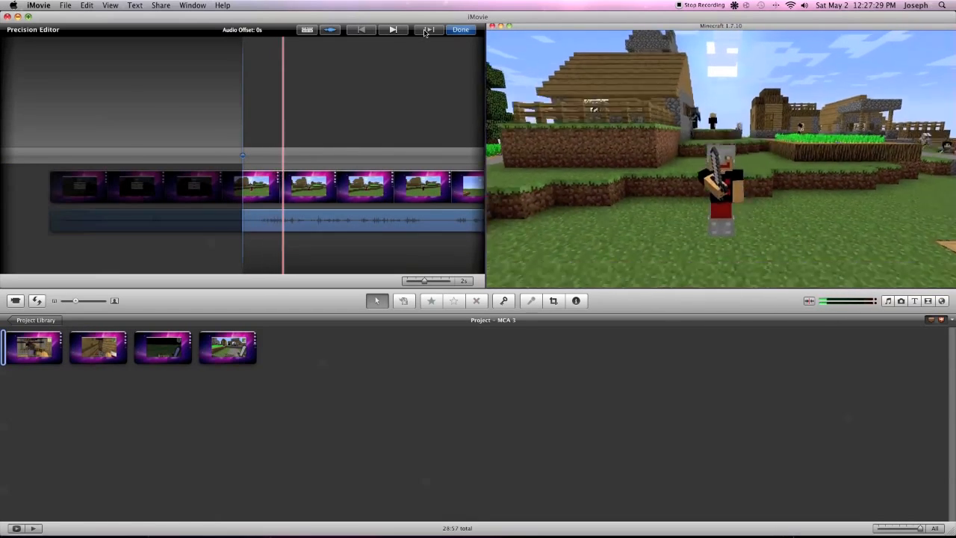
key("XF86AudioLowerVolume")
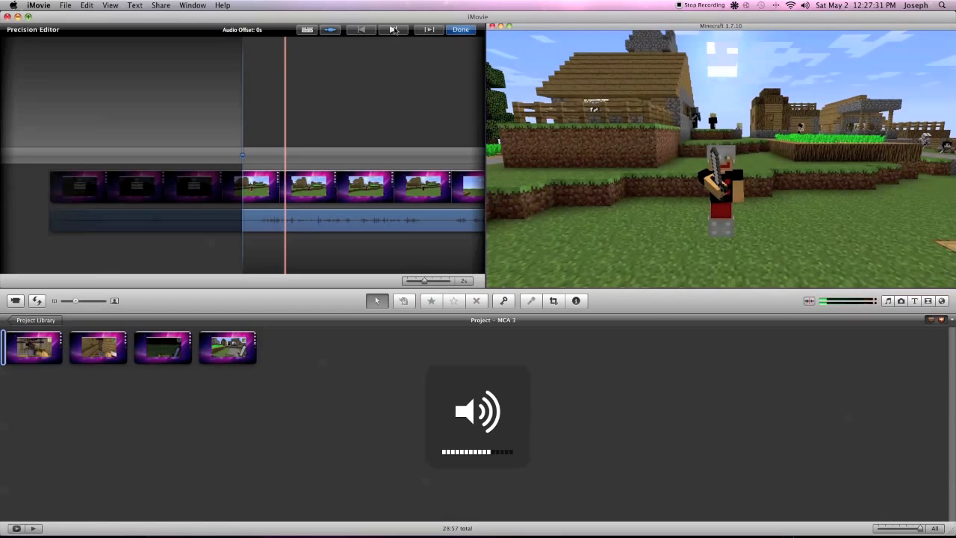
left_click(424, 31)
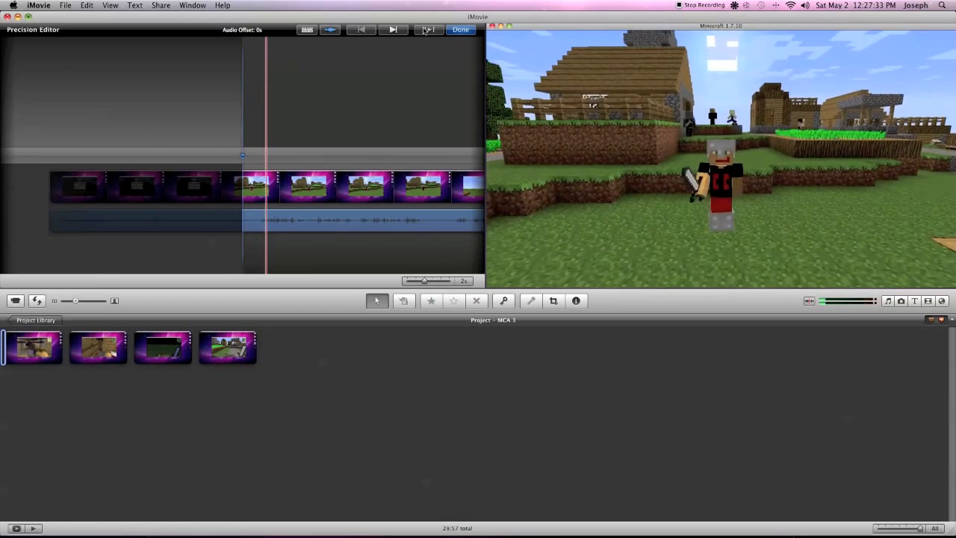
Step: Move the first clip's start point 0.3 s earlier and preview the new opening
left_click(240, 162)
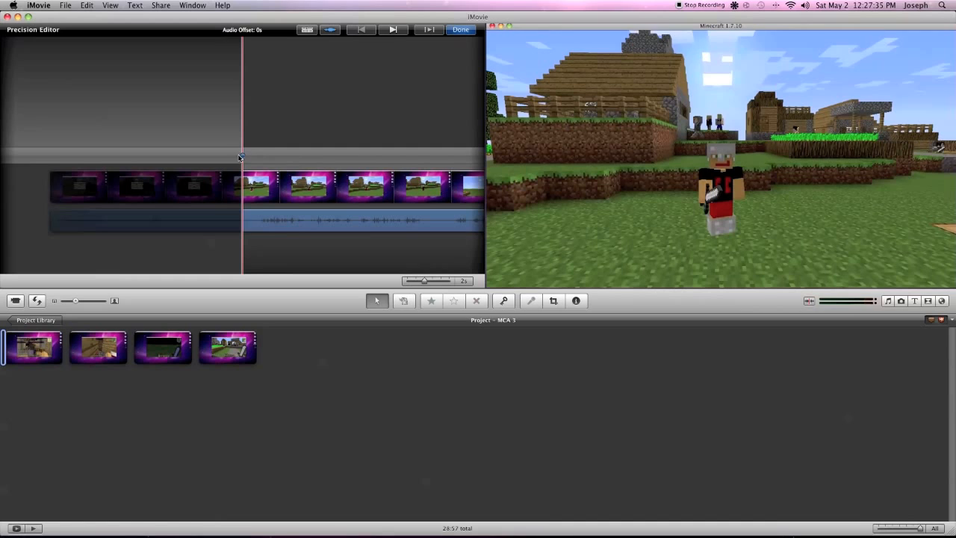
left_click(232, 157)
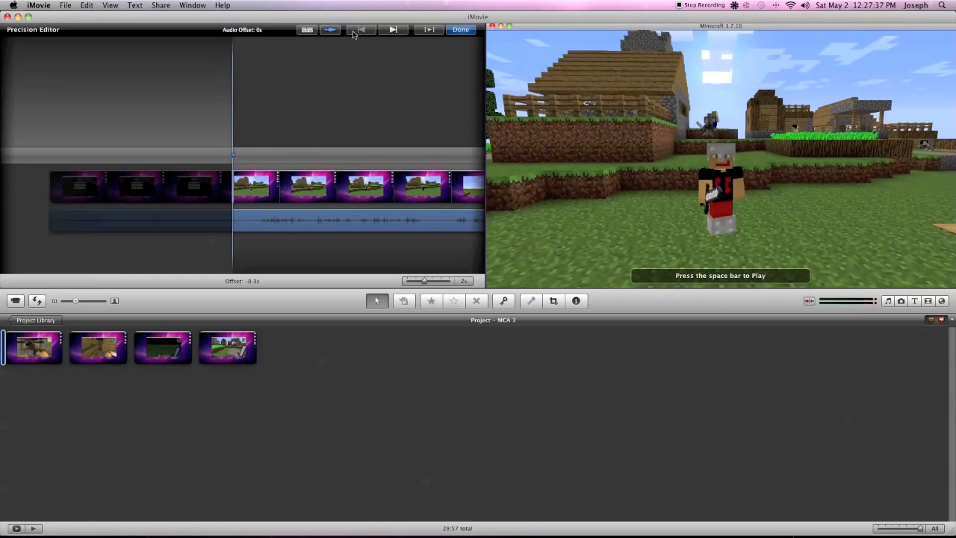
left_click(393, 32)
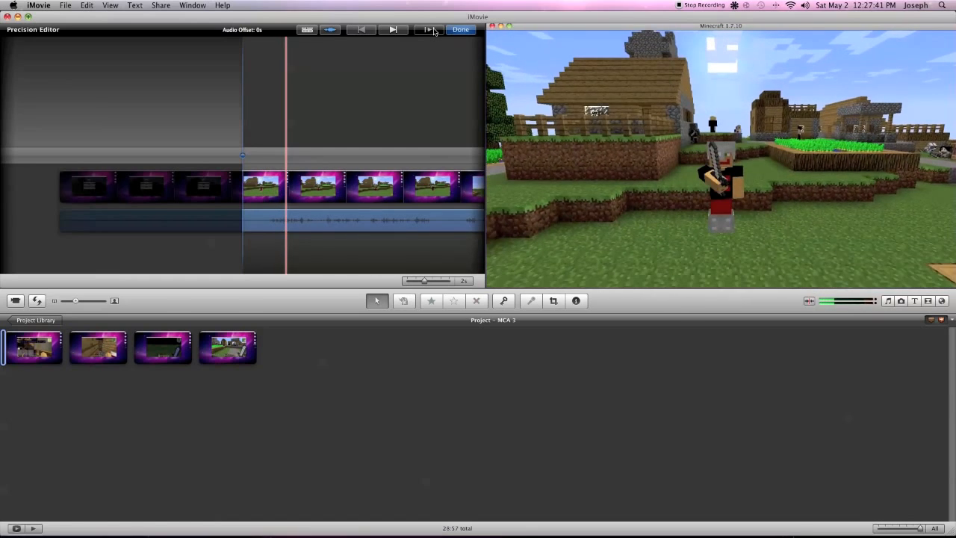
Step: At the cut between the first two clips, trim the first clip's end and shorten the second to 8:26.3 by removing its opening game menu footage
left_click(389, 32)
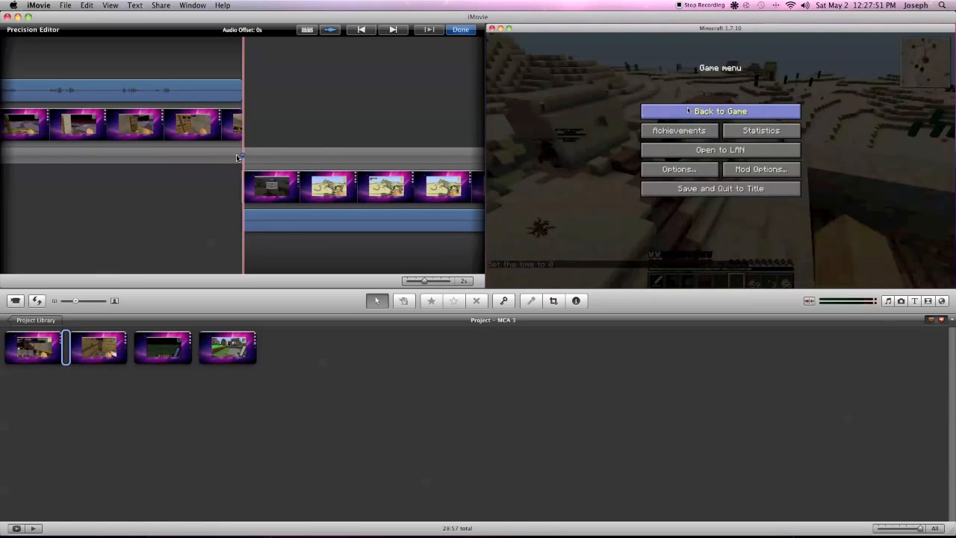
left_click_drag(172, 90, 222, 101)
left_click_drag(302, 201, 64, 193)
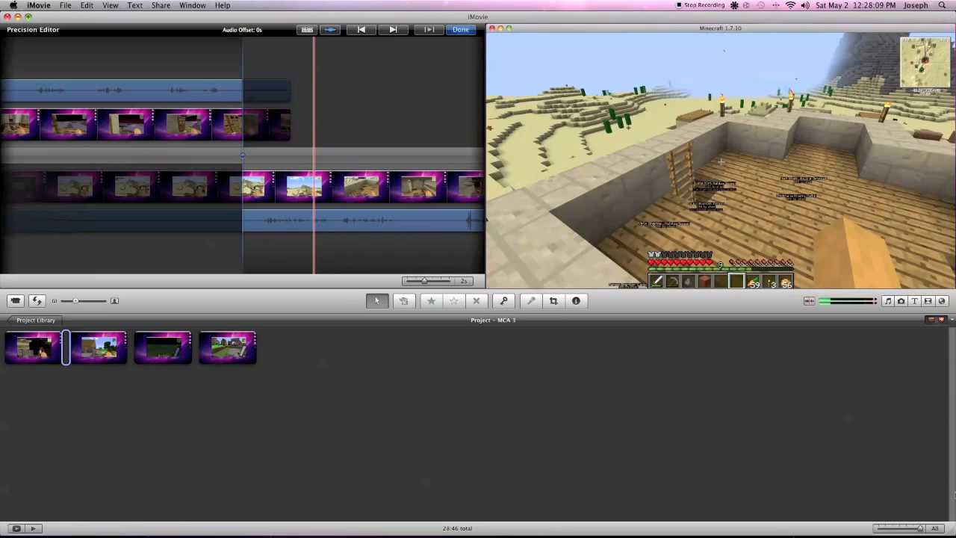
left_click_drag(922, 530, 908, 530)
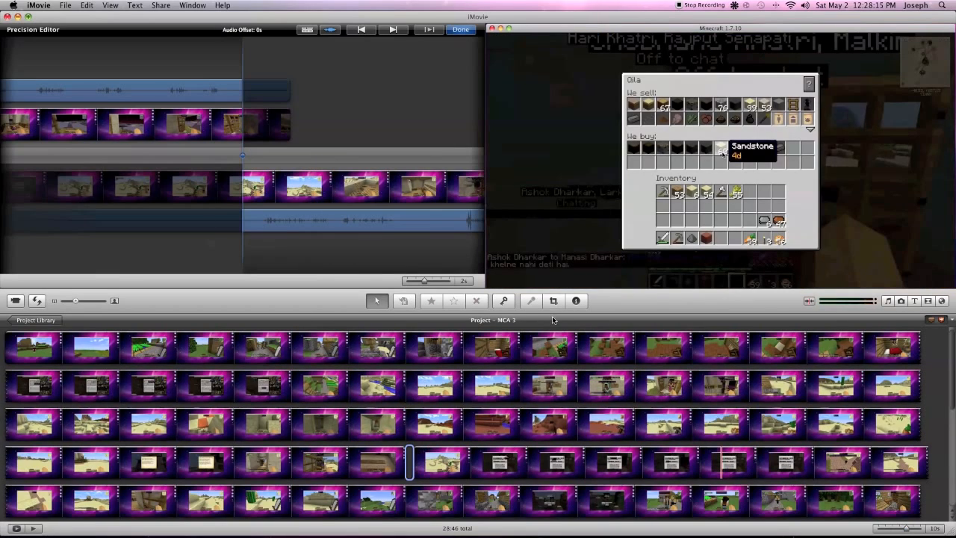
left_click(469, 31)
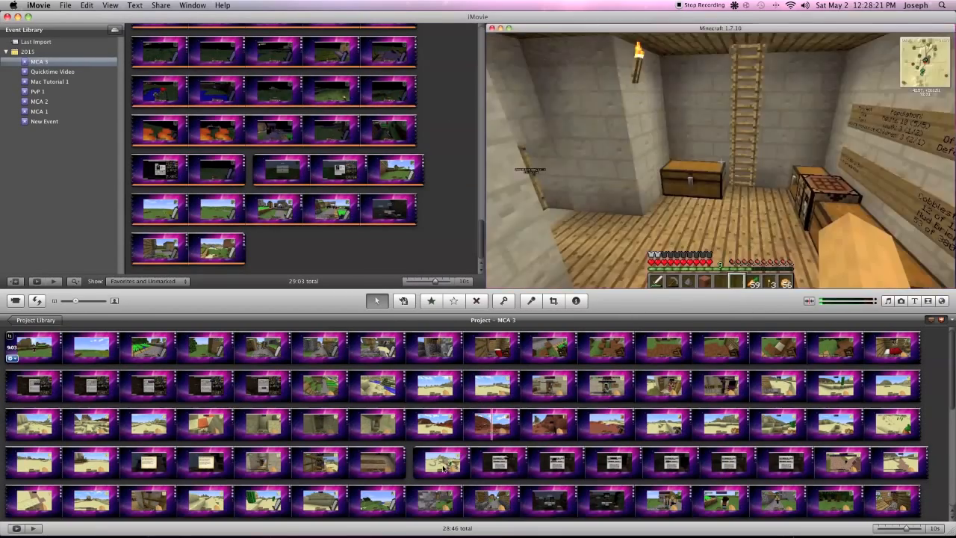
Step: Open the clip adjustments of the second project clip and review the available video effects without applying one
left_click(419, 472)
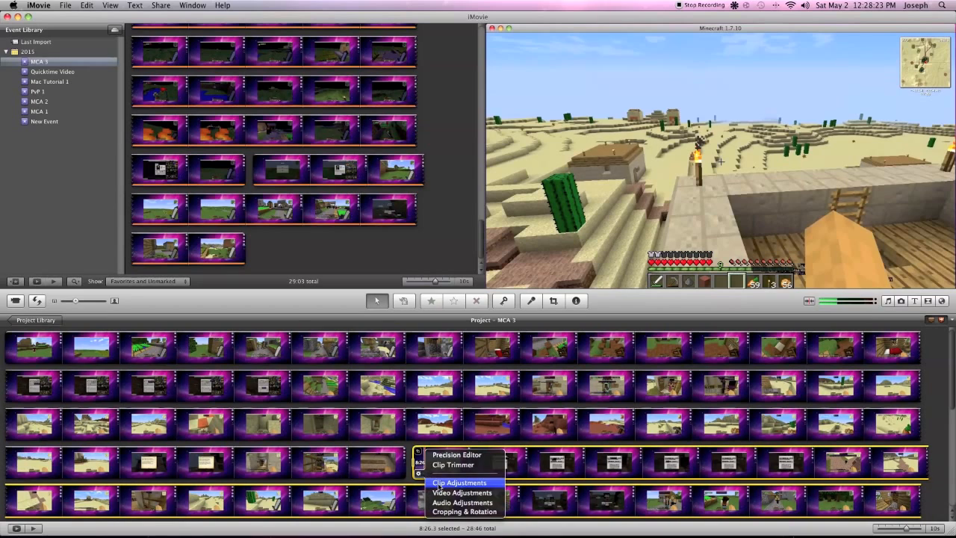
left_click(441, 483)
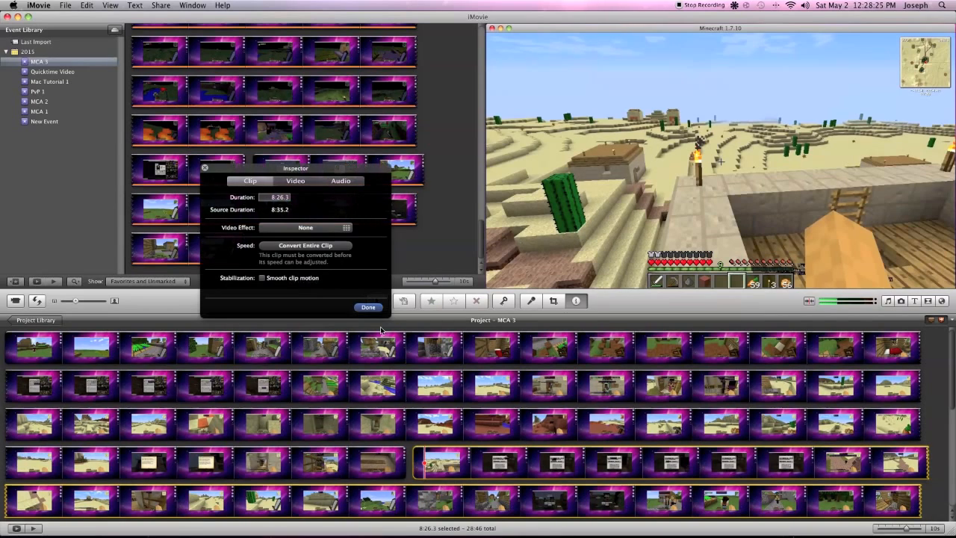
left_click(288, 226)
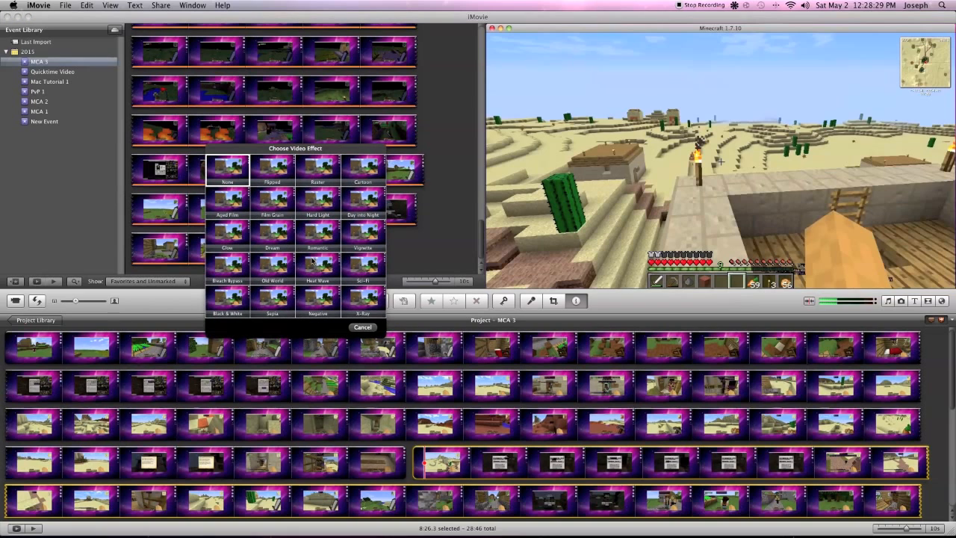
left_click(362, 328)
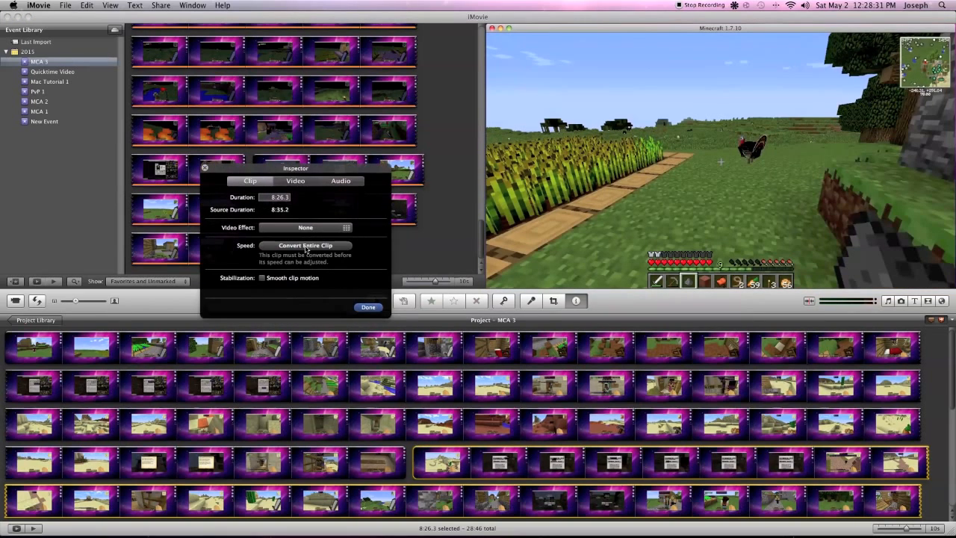
Step: Try raising the second clip's red gain to 104% in its video adjustments
left_click(297, 181)
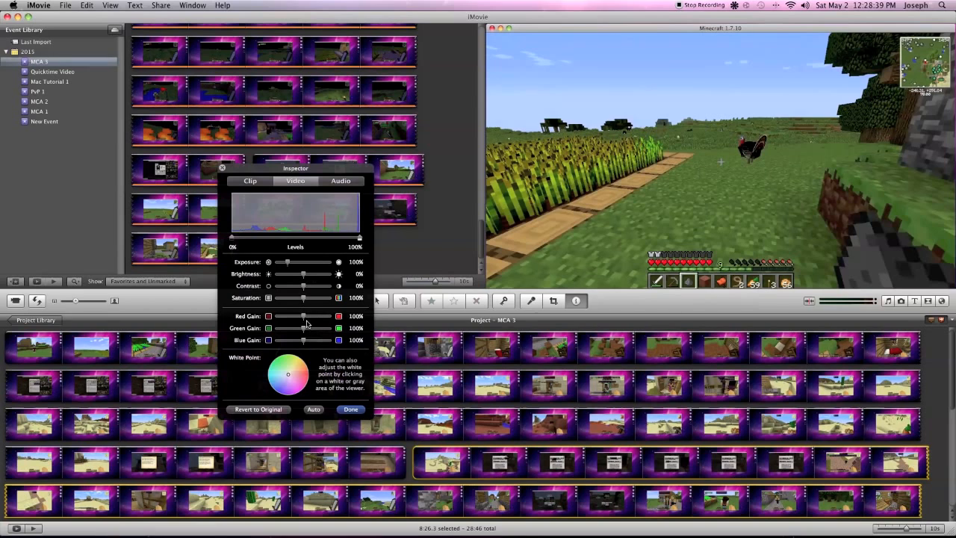
mouse_move(292, 316)
left_mouse_down()
mouse_move(273, 318)
mouse_move(304, 323)
left_mouse_up()
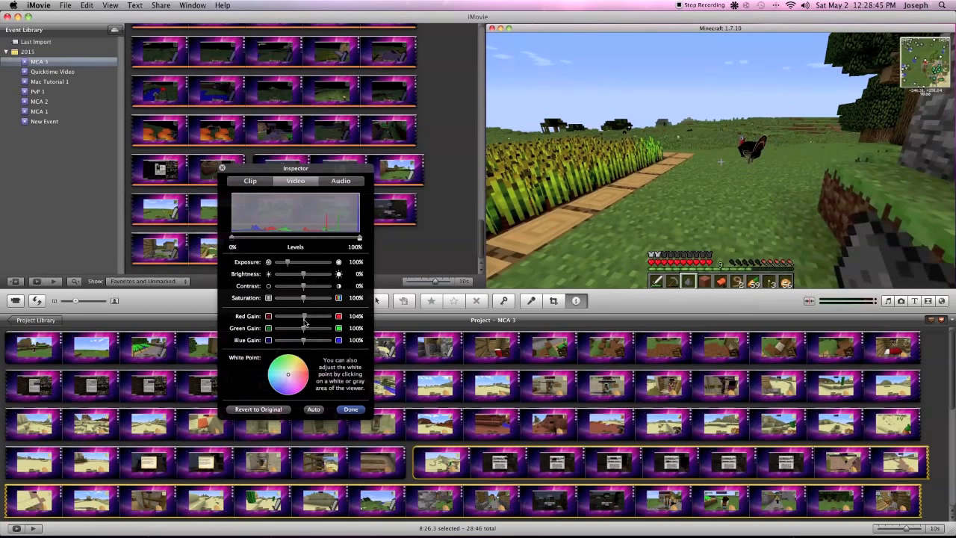
left_click_drag(303, 323, 303, 323)
Step: Review the second clip's audio and general clip settings and close the inspector
left_click(351, 187)
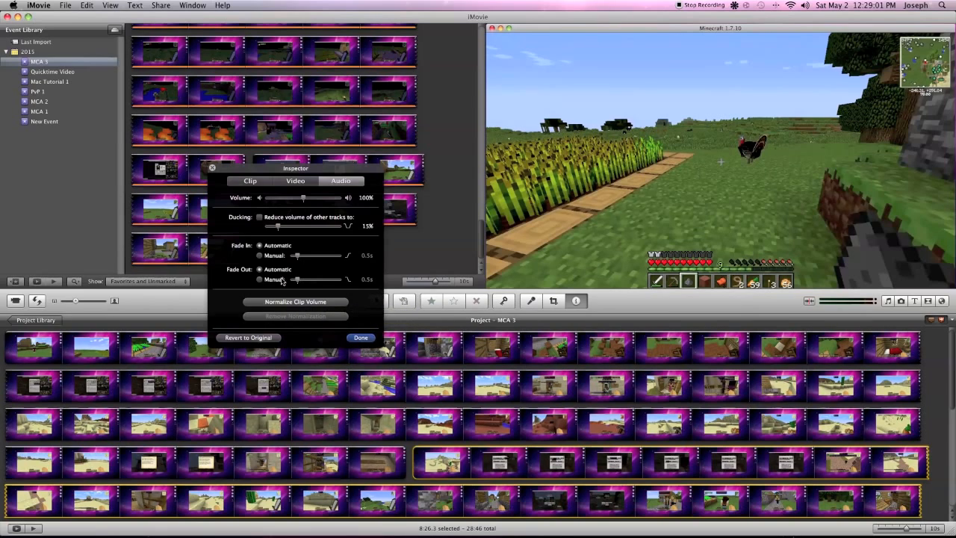
left_click(255, 180)
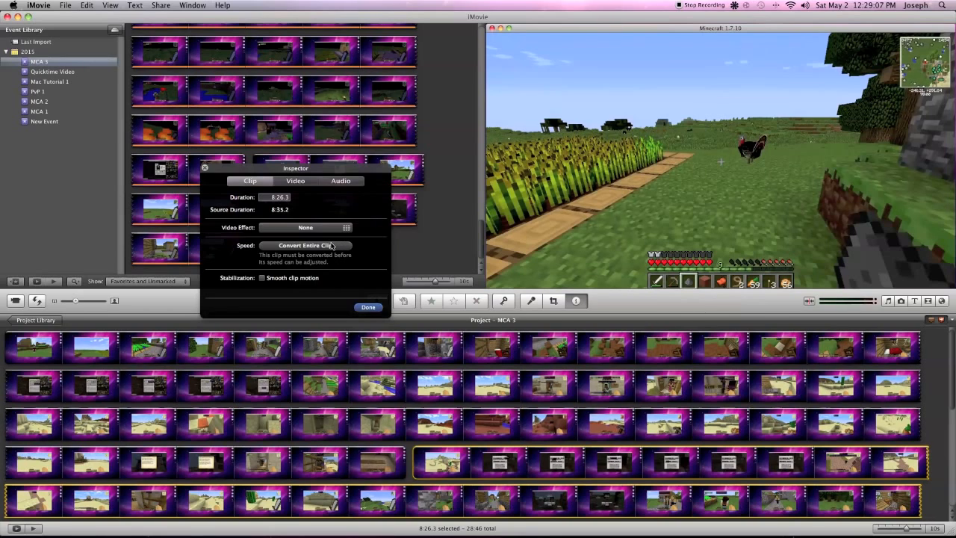
left_click(366, 307)
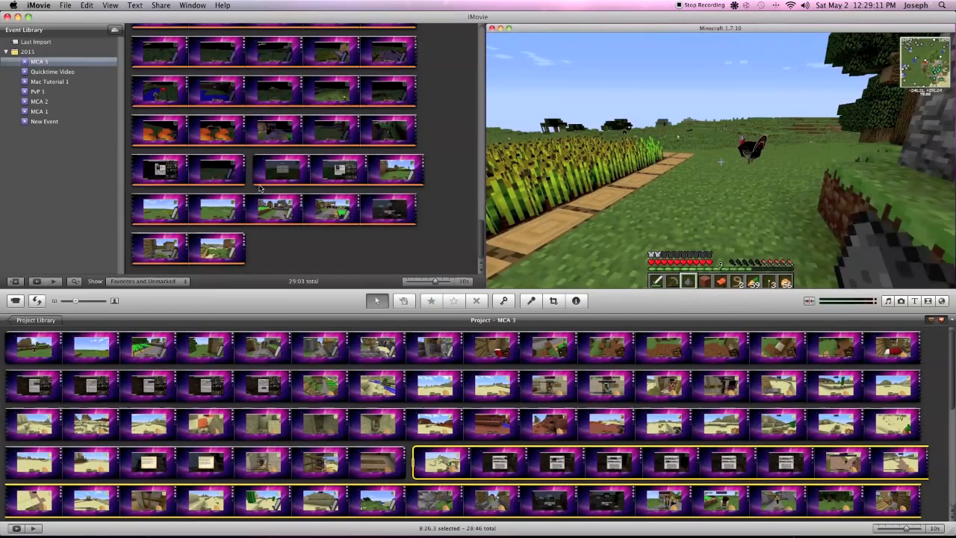
Step: Show the MCA 2 event's footage and select the MCA 2 project in the Project Library
left_click(58, 102)
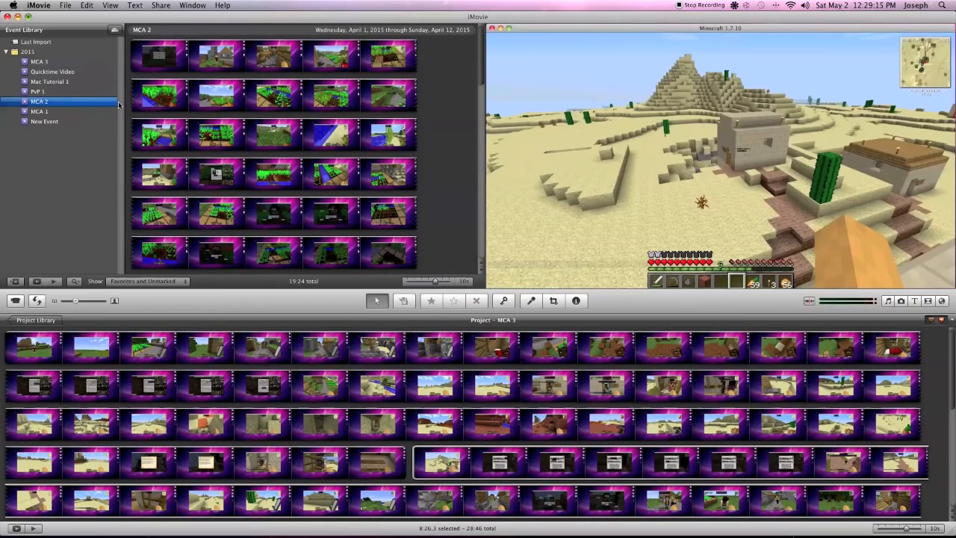
left_click(36, 320)
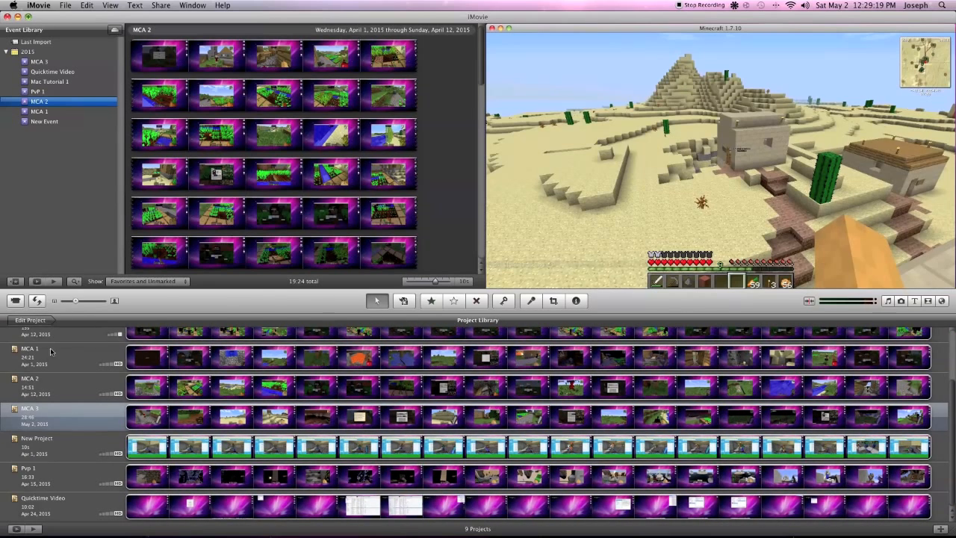
left_click(54, 390)
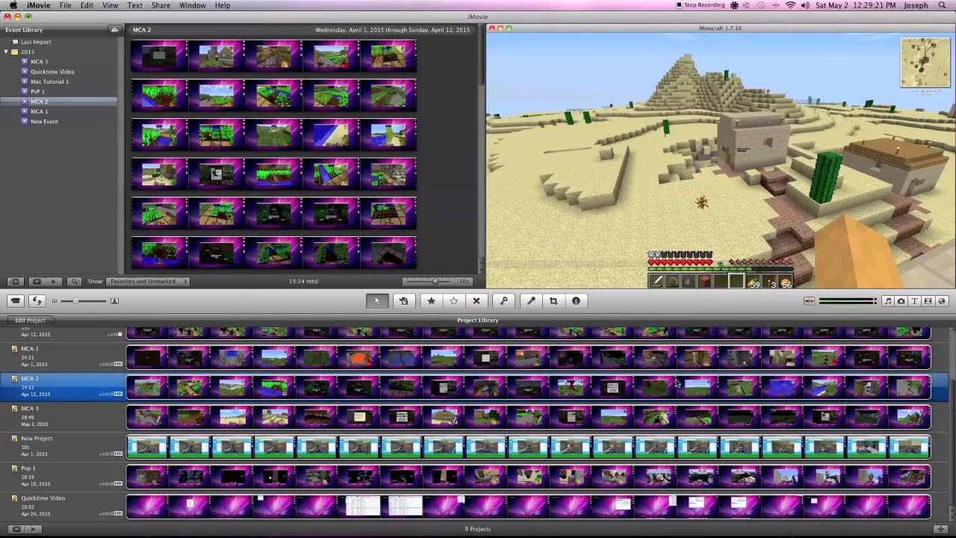
Step: Open the MCA 2 project, select its 28-second clip with the Baroque Coffee House music, and preview the matching original event footage
double_click(95, 393)
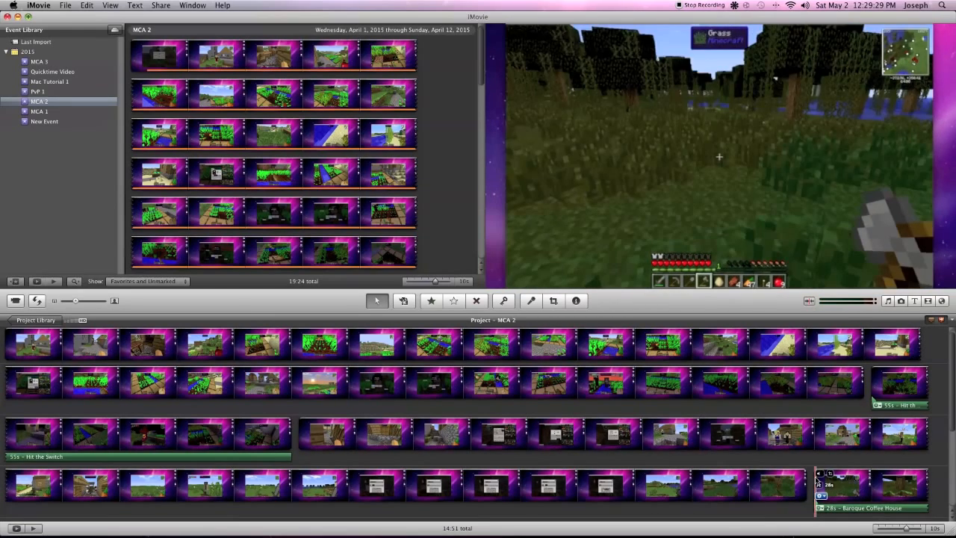
left_click(852, 485)
scroll(345, 198, "down", 5)
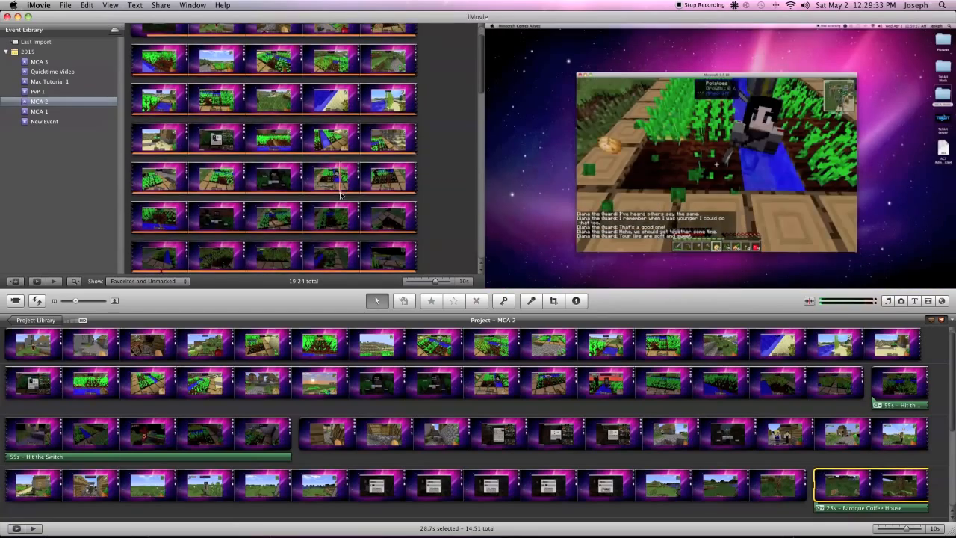
scroll(368, 224, "down", 5)
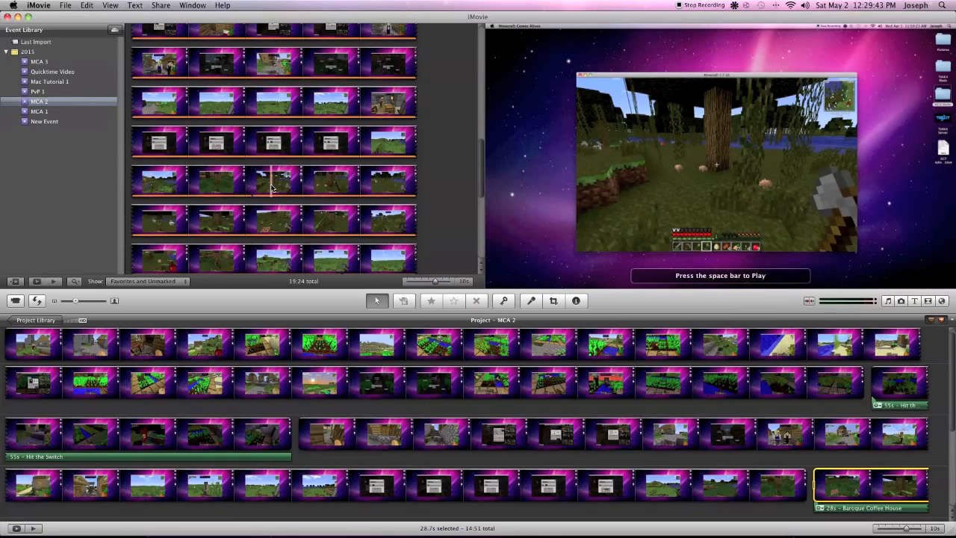
key("space")
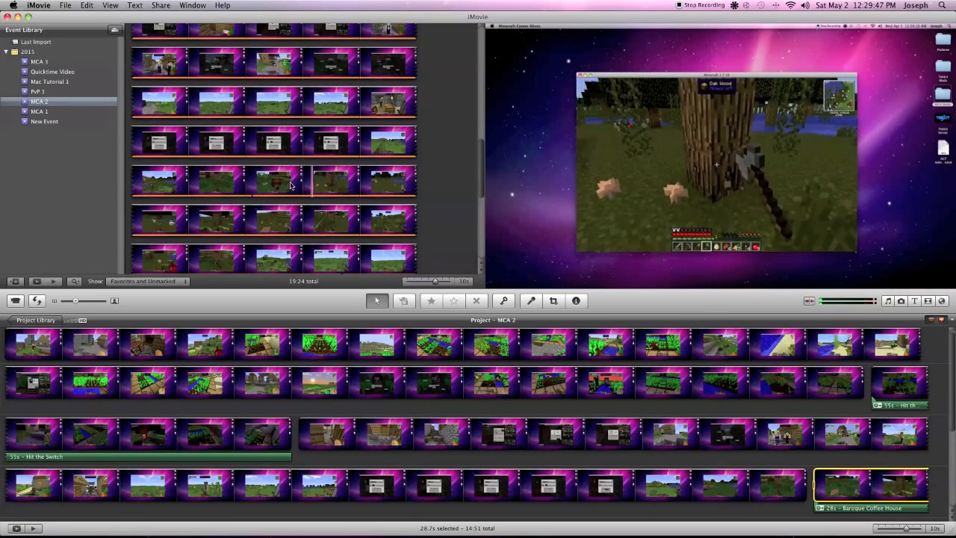
scroll(291, 184, "down", 5)
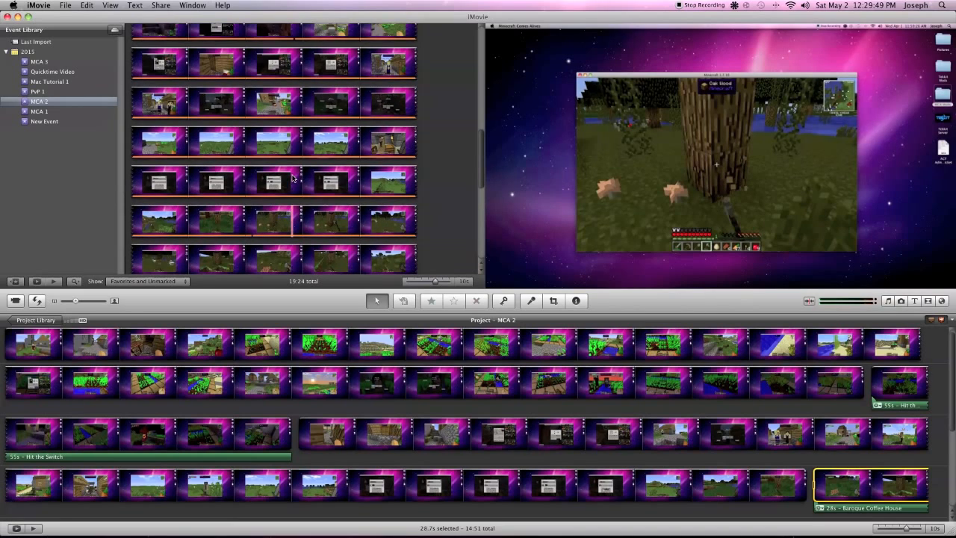
scroll(293, 177, "down", 5)
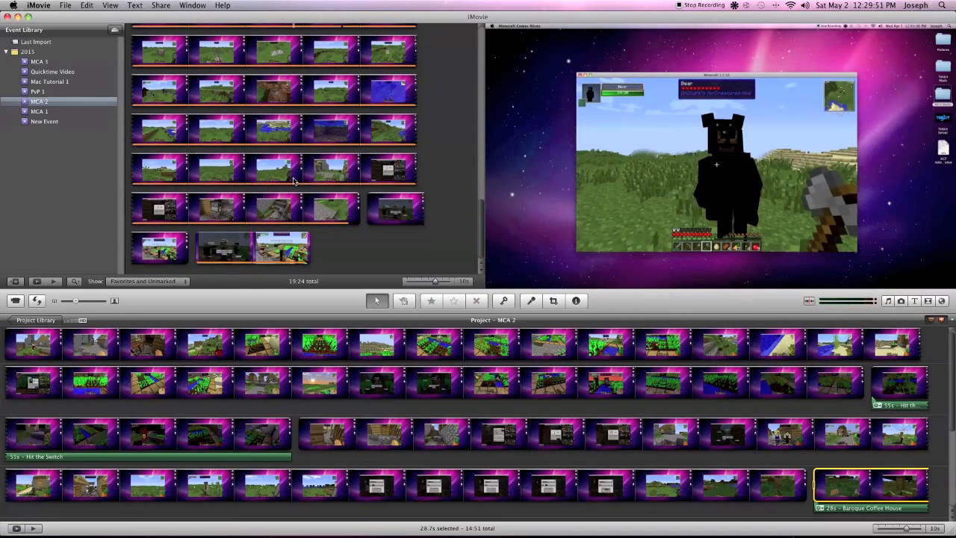
scroll(295, 180, "up", 1)
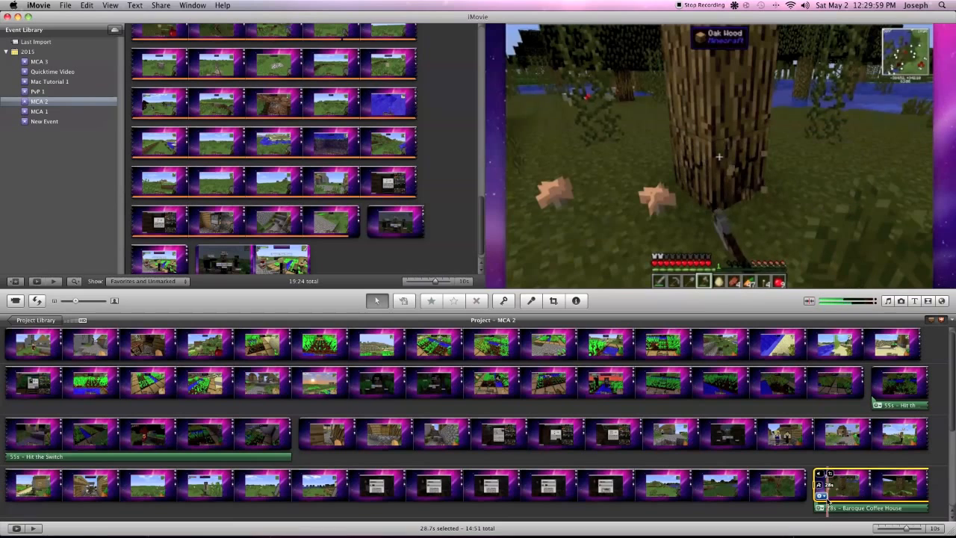
Step: Try setting the 28-second clip's speed to 100% in its clip adjustments and undo the change
left_click(824, 498)
left_click(855, 505)
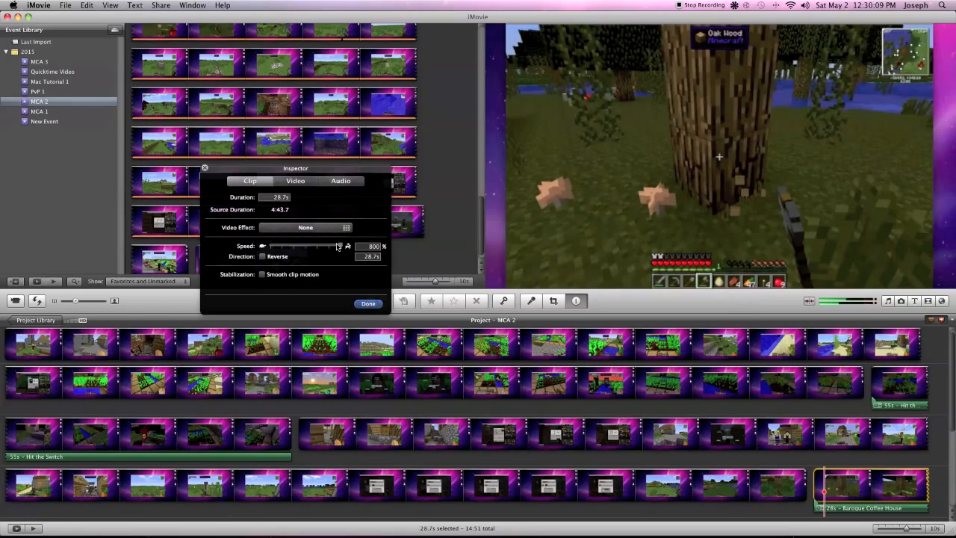
left_click_drag(329, 246, 310, 248)
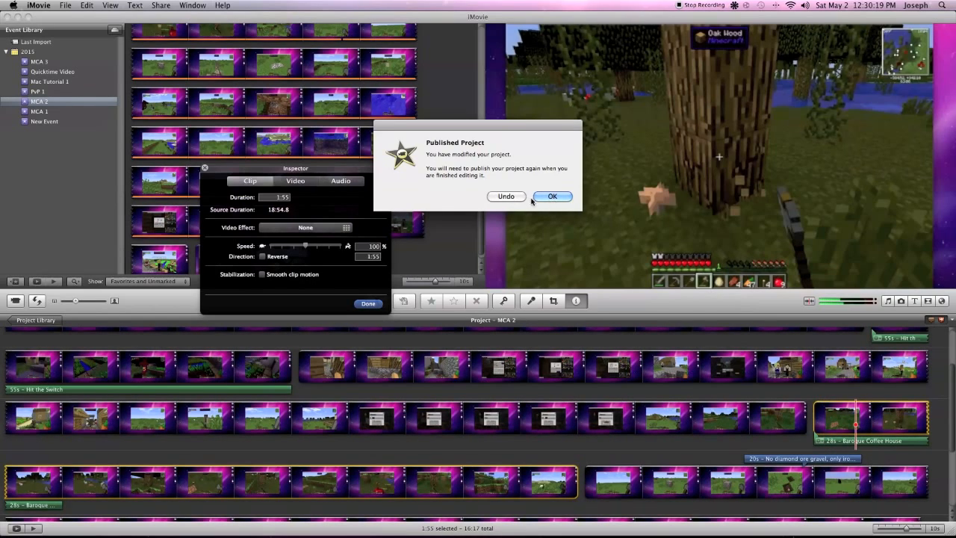
left_click(511, 199)
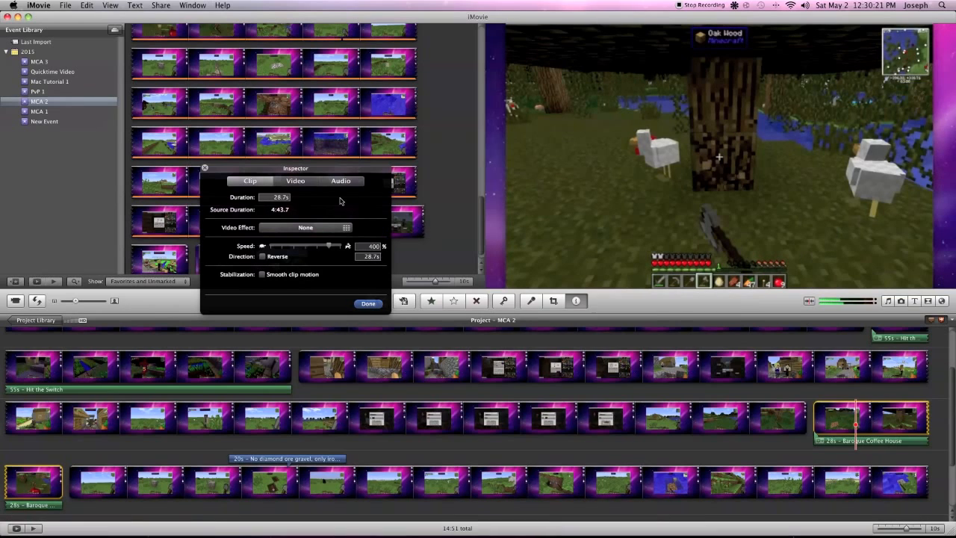
Step: Review the 28-second clip's audio settings, close the inspector and play the clip
left_click(341, 181)
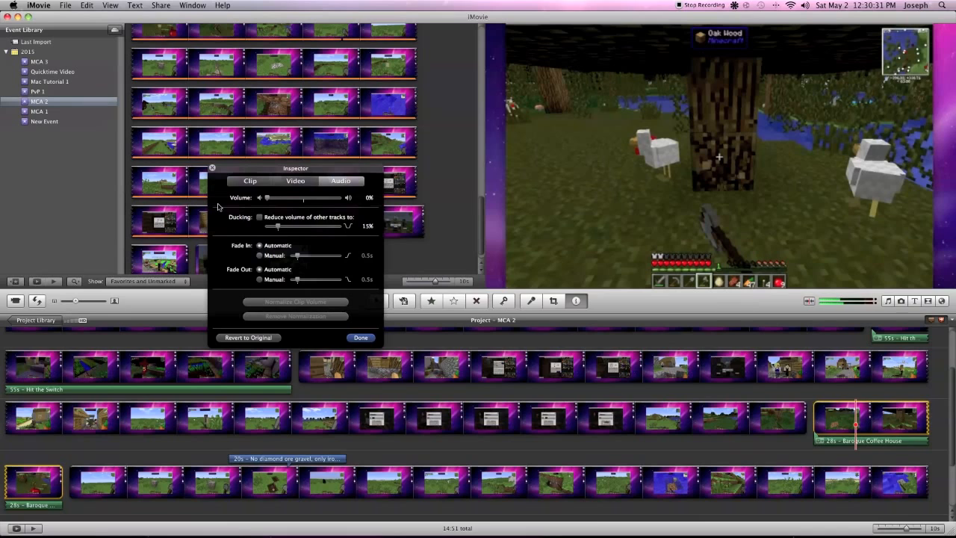
left_click(361, 338)
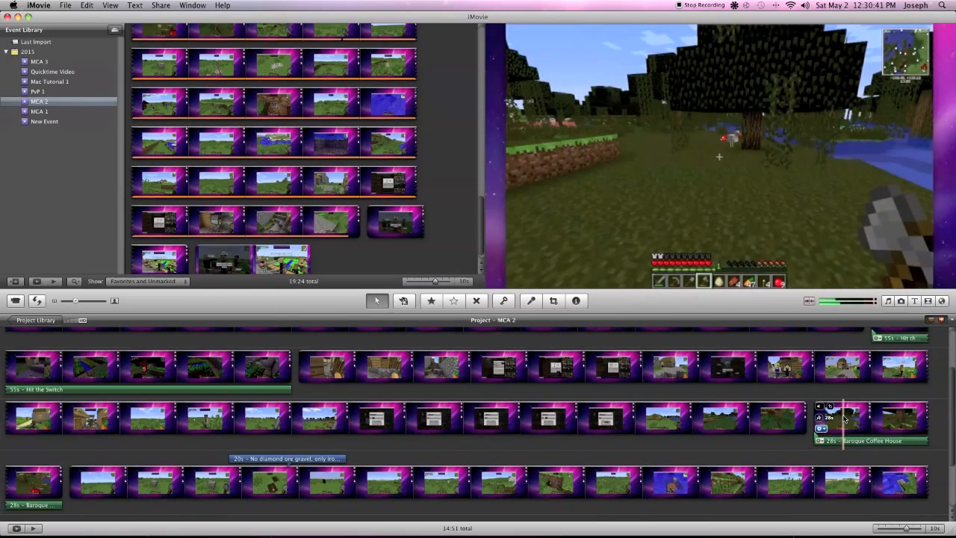
key("space")
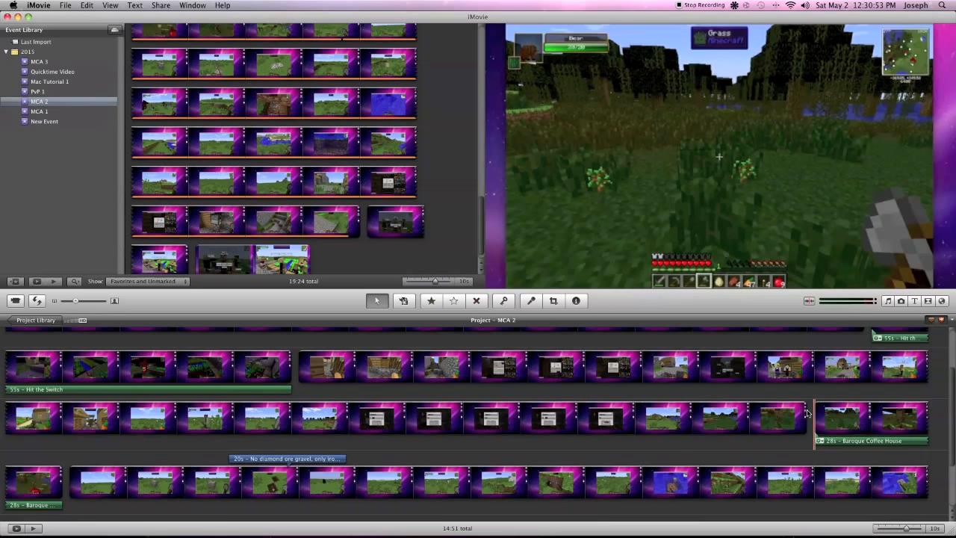
Step: Return from the MCA 2 project to the Project Library and look through the project list
scroll(657, 418, "up", 3)
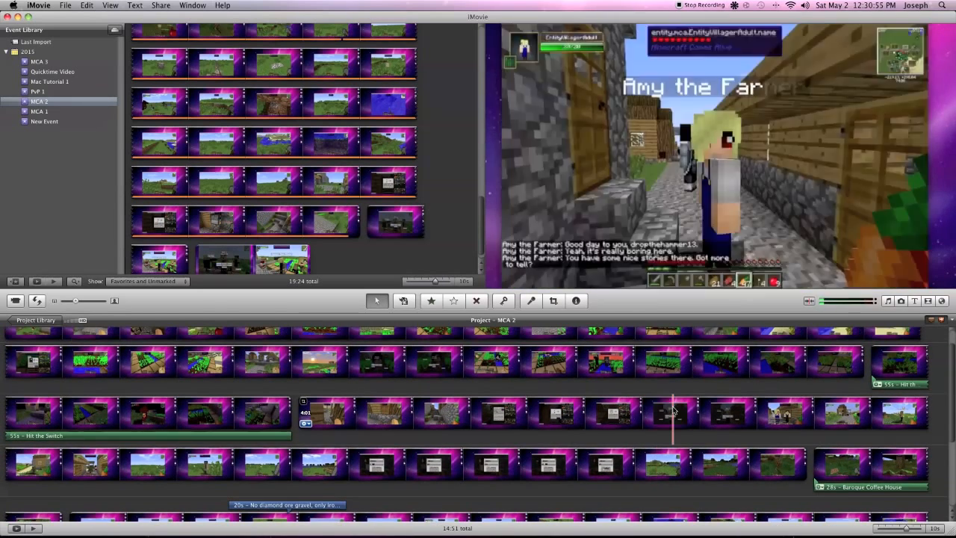
left_click(35, 320)
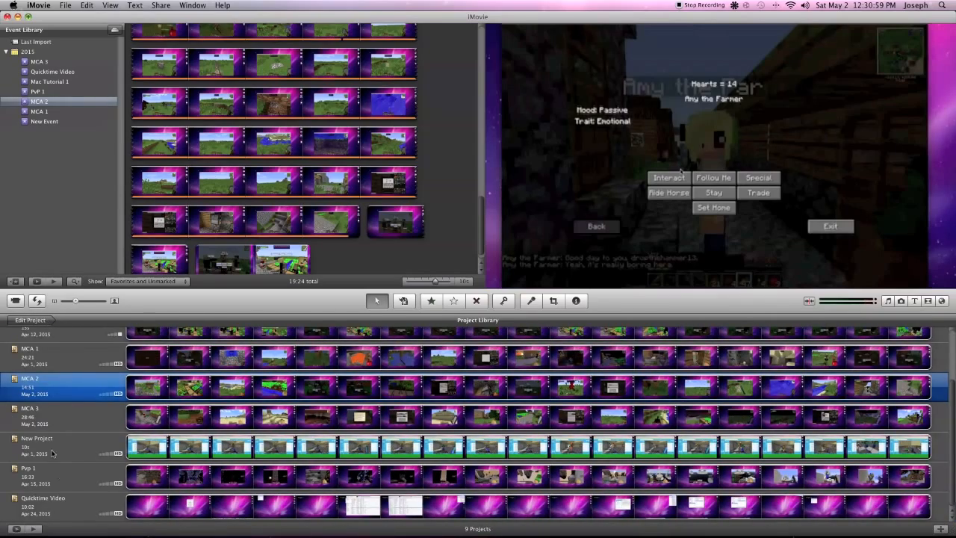
scroll(40, 342, "up", 5)
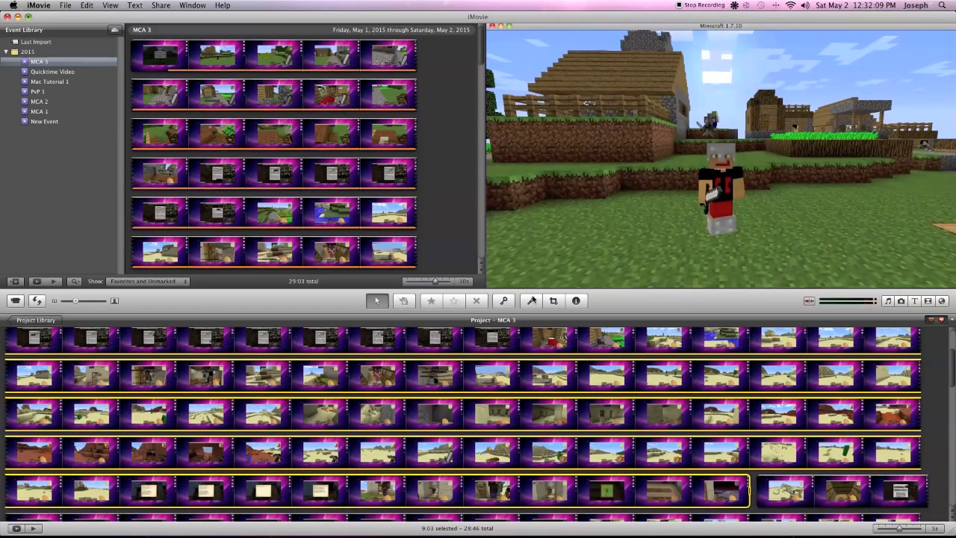
Step: Review the voiceover recording settings for the MCA 3 project and close them without recording
left_click(533, 301)
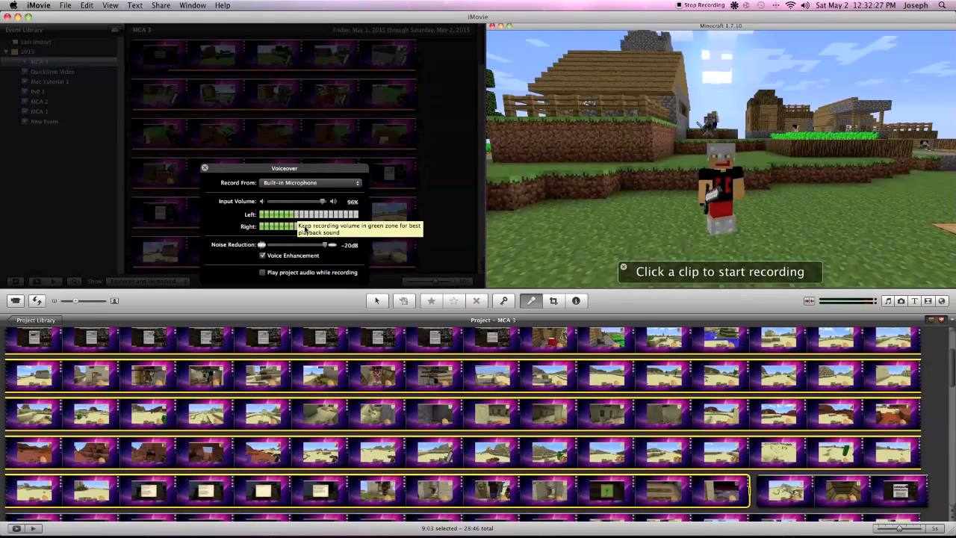
left_click(204, 169)
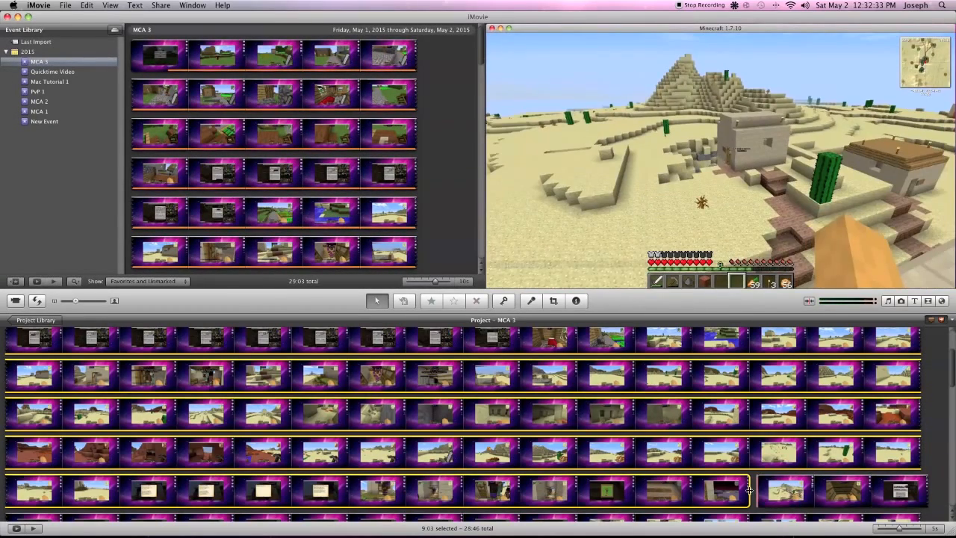
scroll(751, 490, "up", 5)
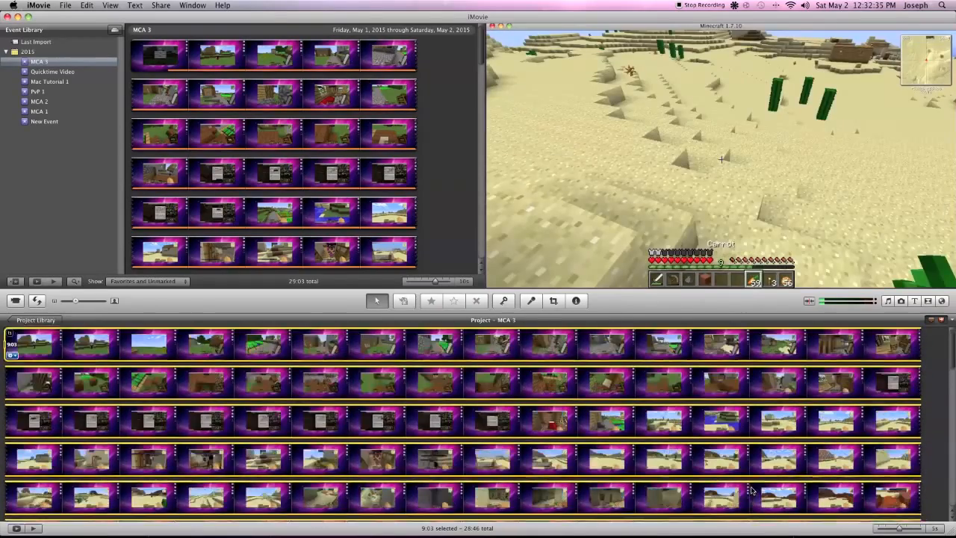
Step: Show the Music and Sound Effects browser and look through the Stingers, iMovie and iLife sound effect collections
left_click(893, 300)
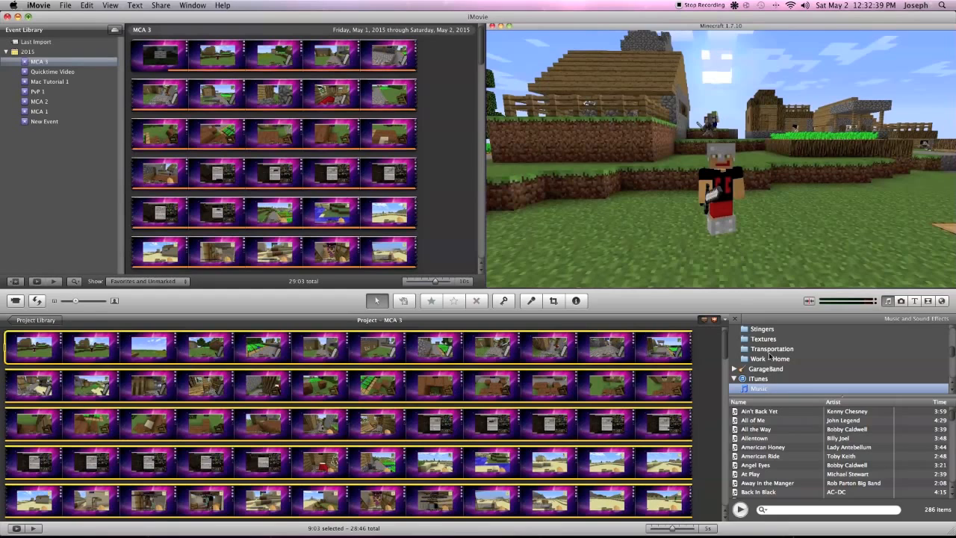
left_click(761, 330)
scroll(759, 345, "up", 5)
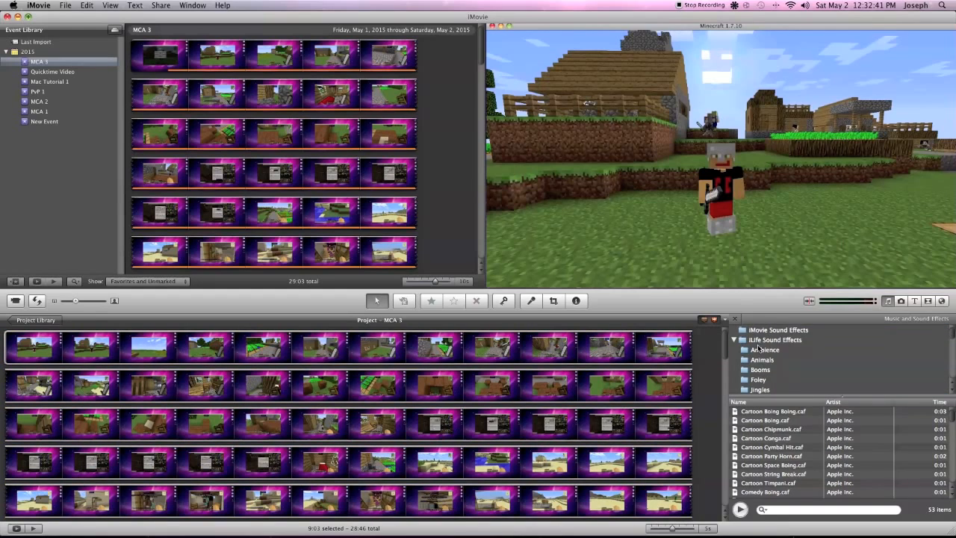
left_click(758, 341)
left_click(761, 333)
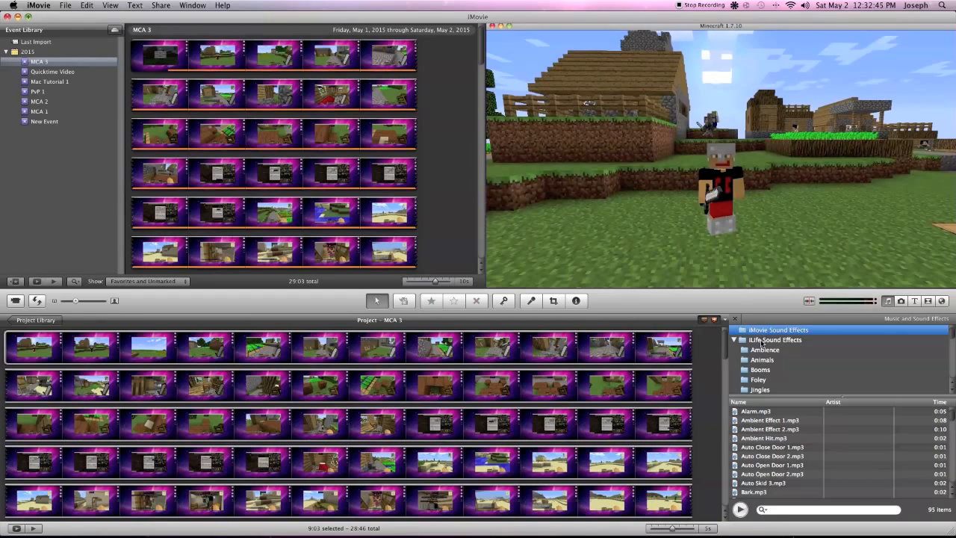
left_click(761, 342)
scroll(763, 345, "down", 10)
scroll(763, 348, "up", 3)
scroll(762, 348, "up", 2)
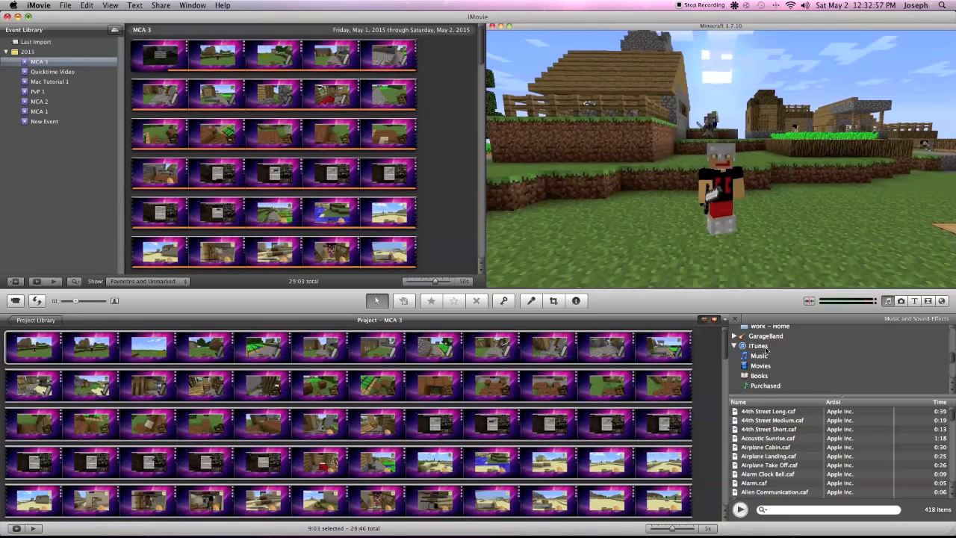
Step: List the iTunes music in the browser and look through the songs available for the project
left_click(758, 356)
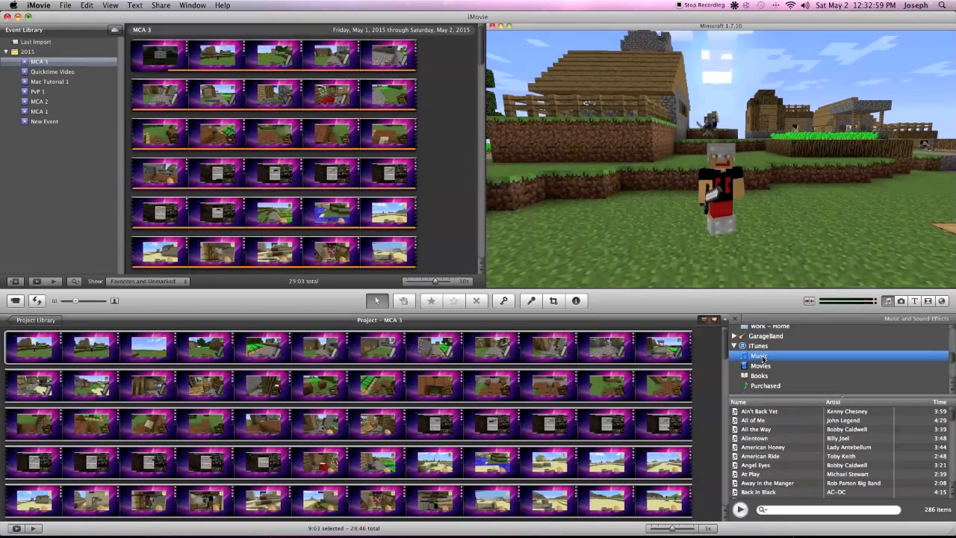
scroll(797, 422, "down", 8)
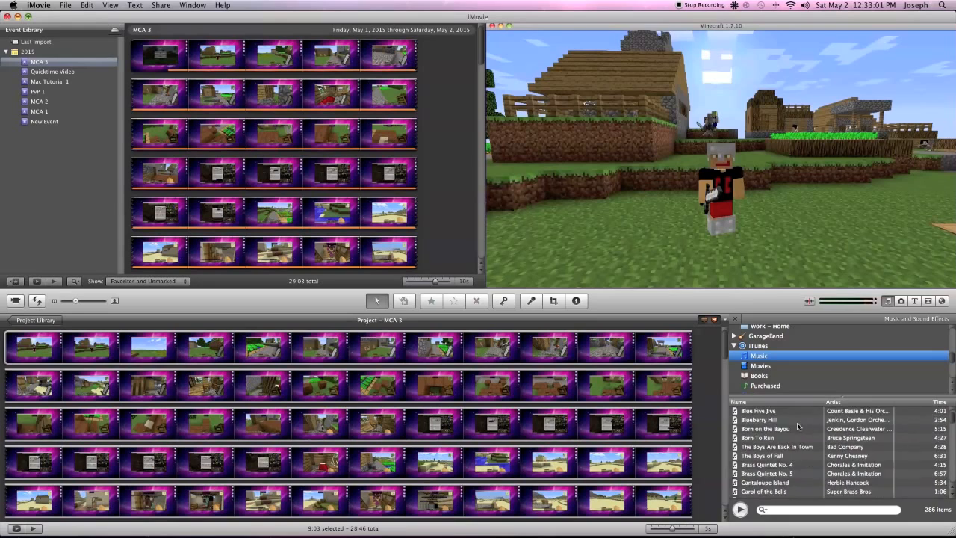
scroll(798, 426, "down", 6)
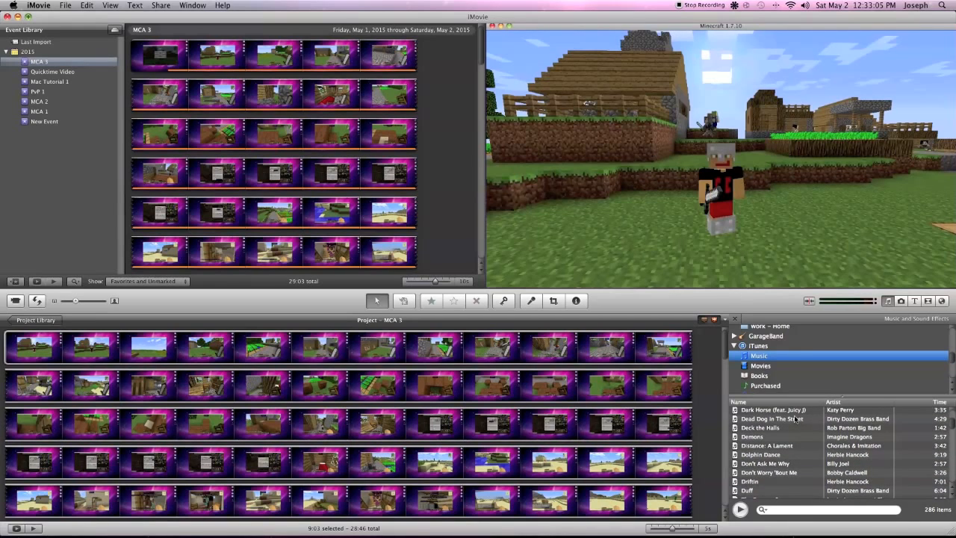
scroll(795, 418, "down", 2)
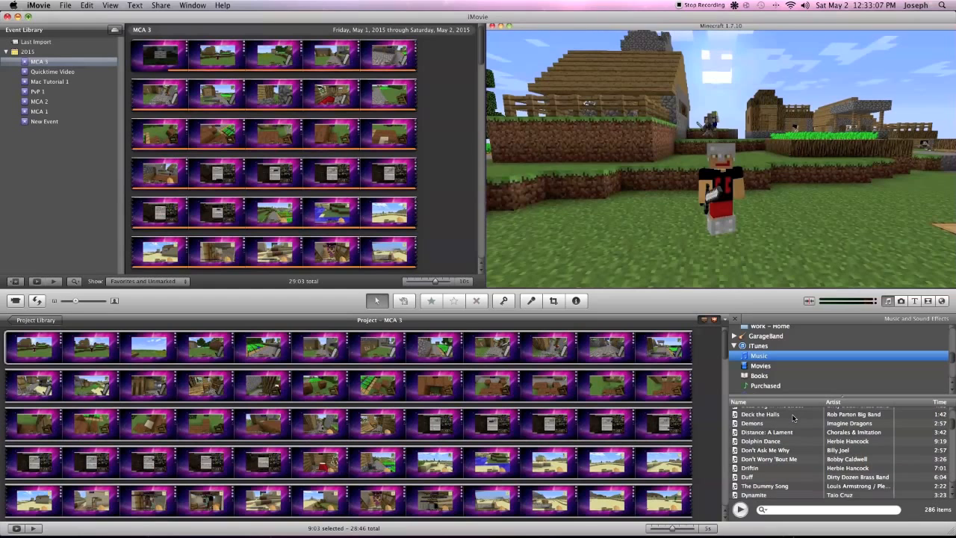
scroll(794, 418, "down", 4)
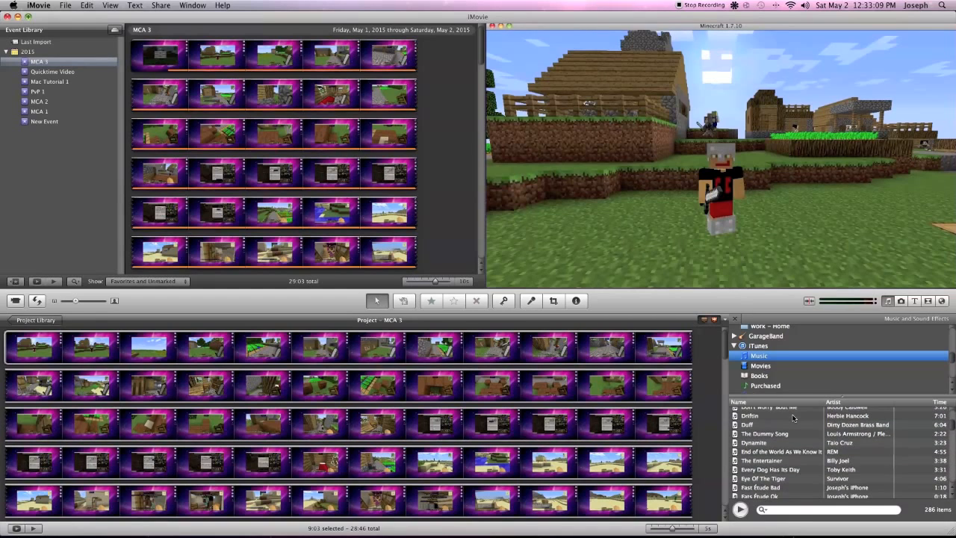
scroll(794, 418, "up", 10)
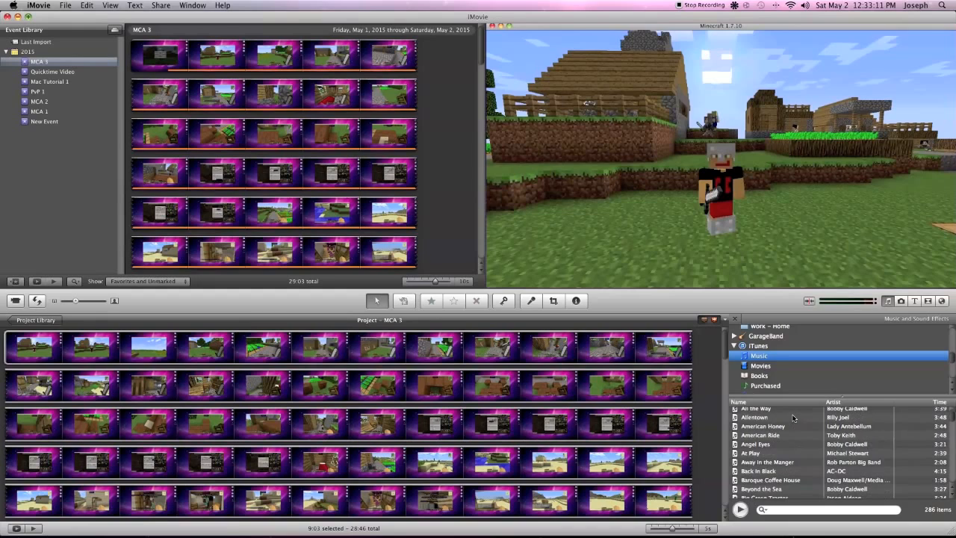
scroll(791, 478, "down", 1)
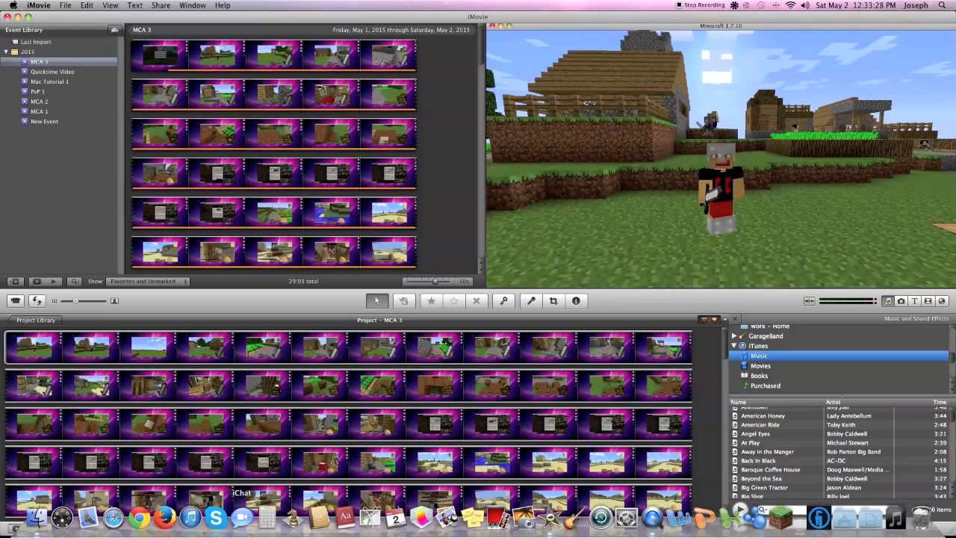
Step: Switch to Firefox, open the Audio Library in YouTube's Creator Studio and show the genre options for its free music
mouse_move(175, 534)
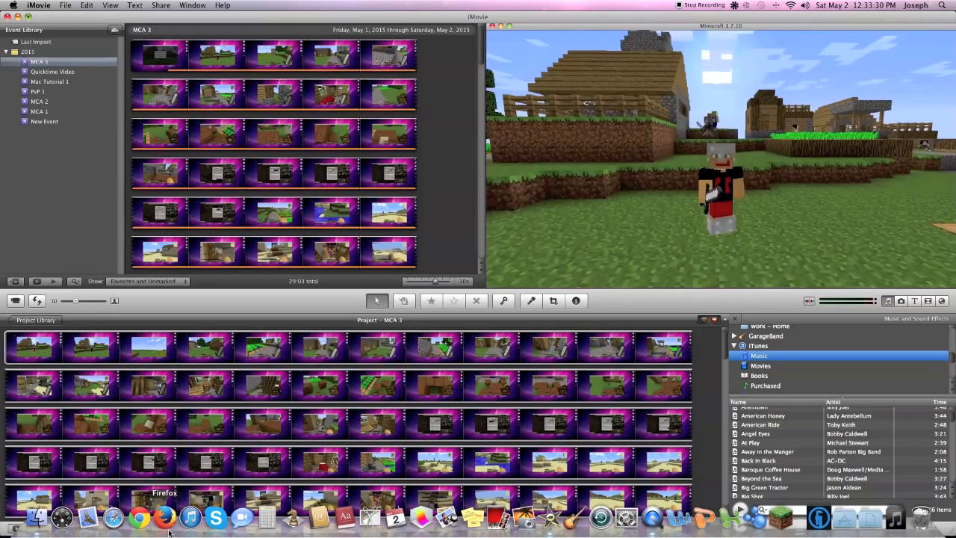
left_click(166, 532)
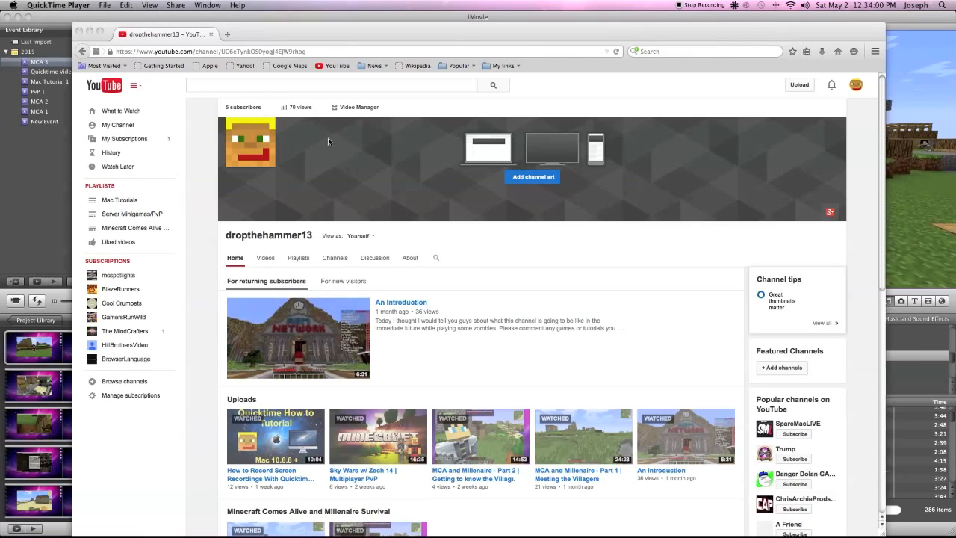
left_click(124, 126)
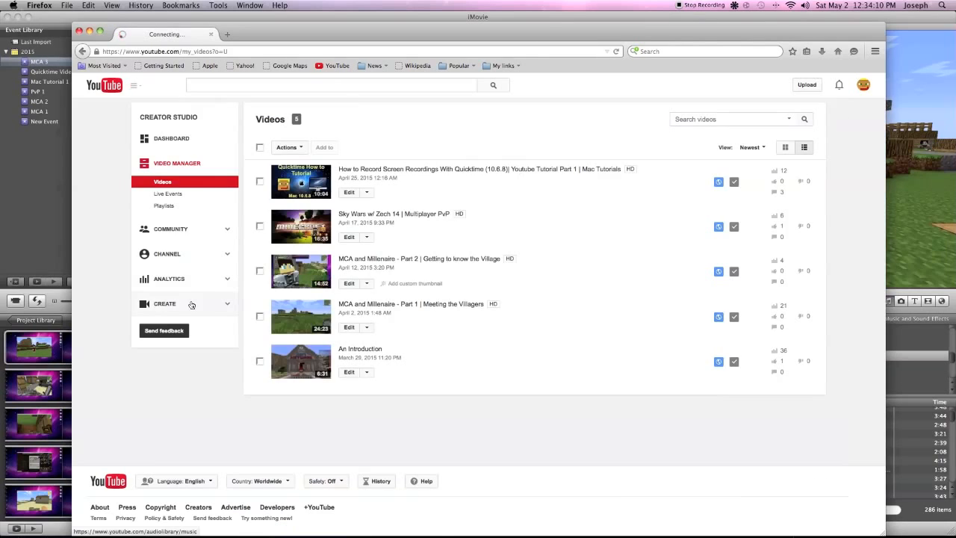
left_click(191, 304)
left_click(200, 289)
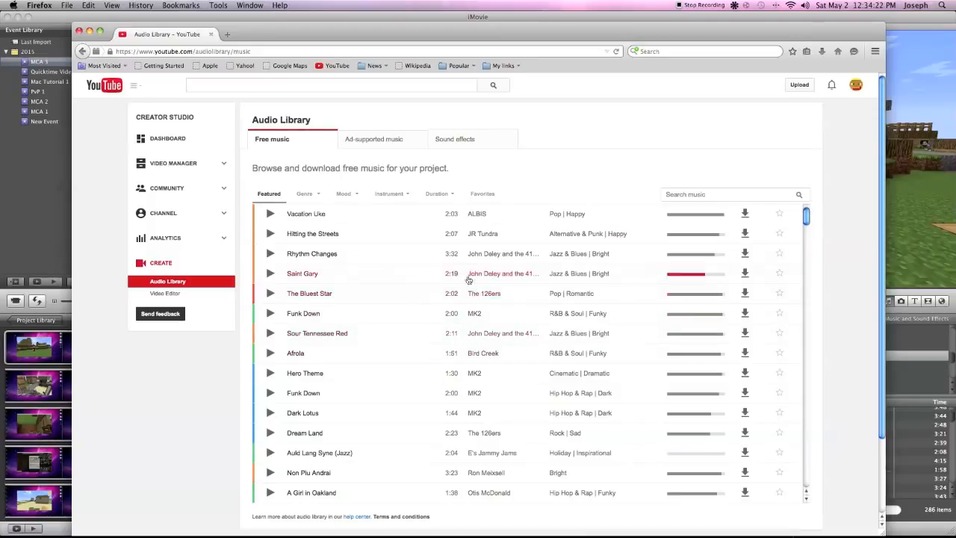
left_click(305, 194)
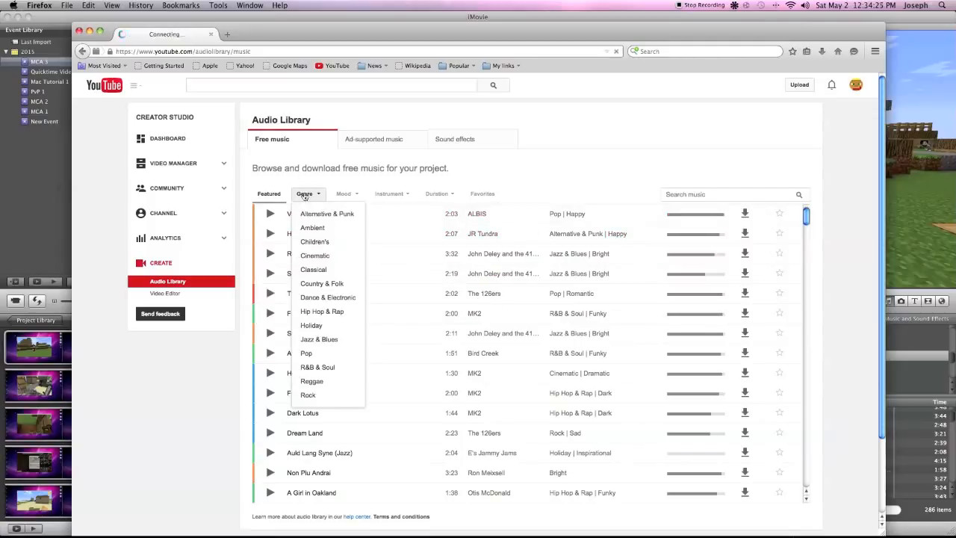
Step: Look through the Audio Library's mood, instrument, duration and favorites filters, return to the featured songs and activate the music search
left_click(345, 194)
left_click(389, 194)
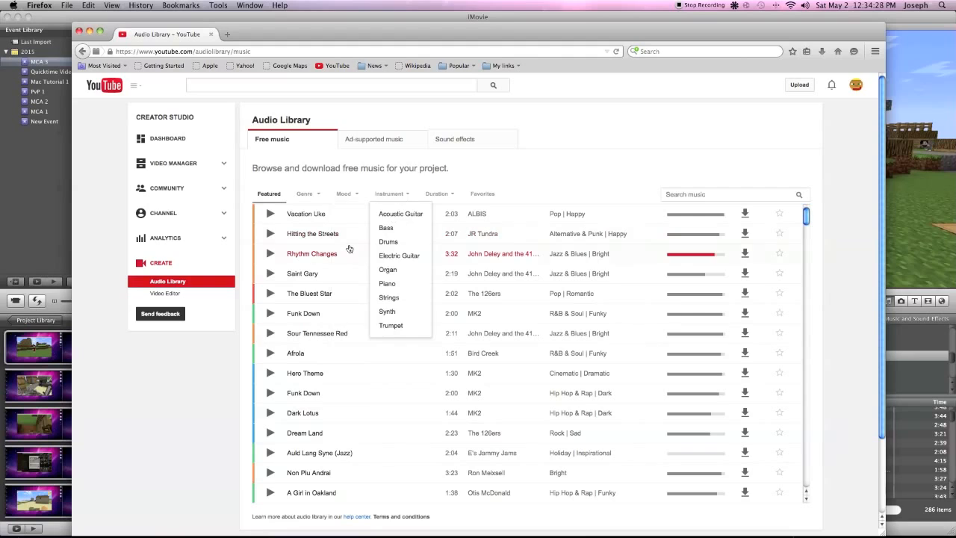
left_click(439, 195)
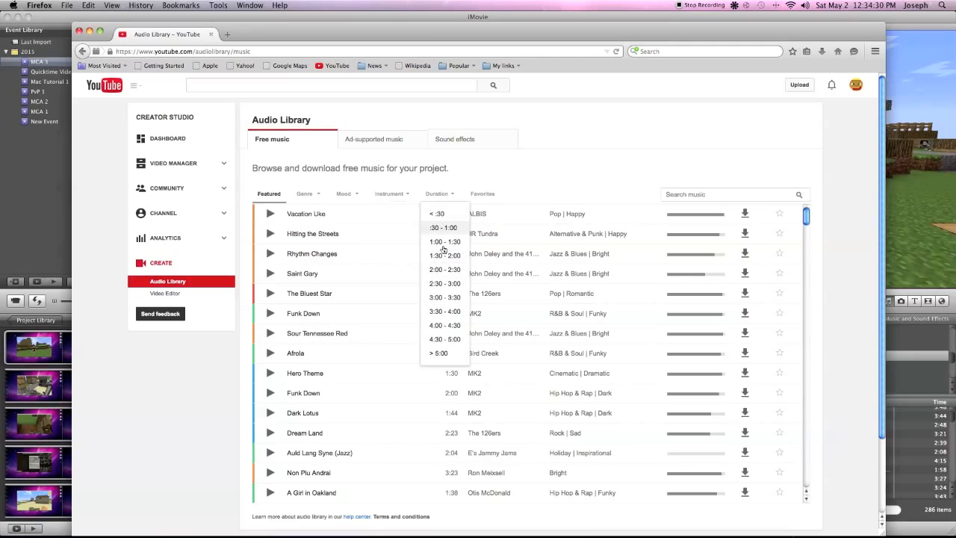
left_click(472, 197)
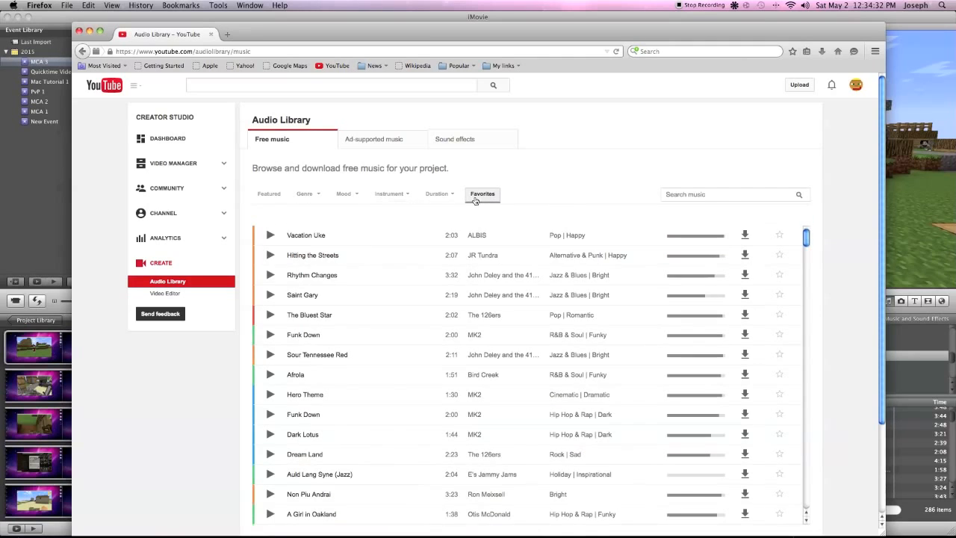
left_click(278, 197)
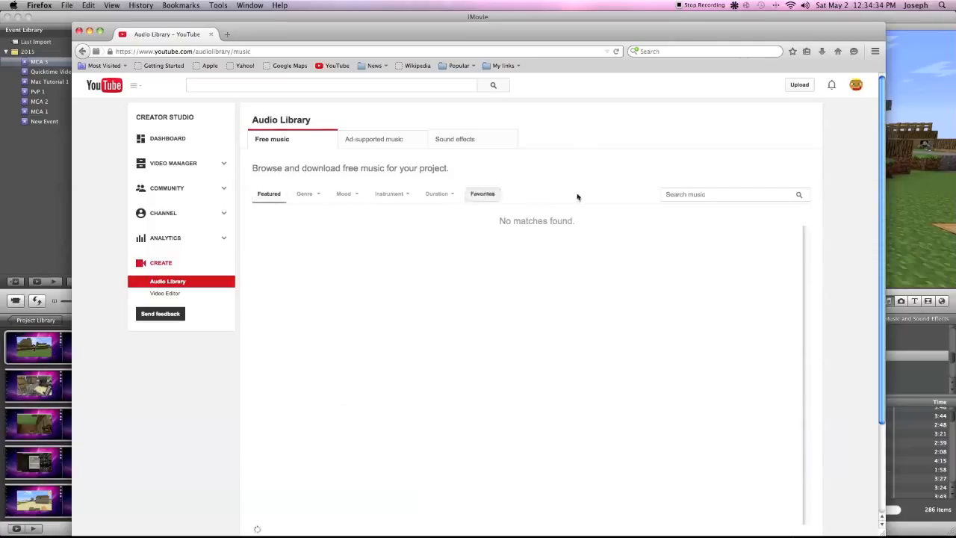
left_click(709, 194)
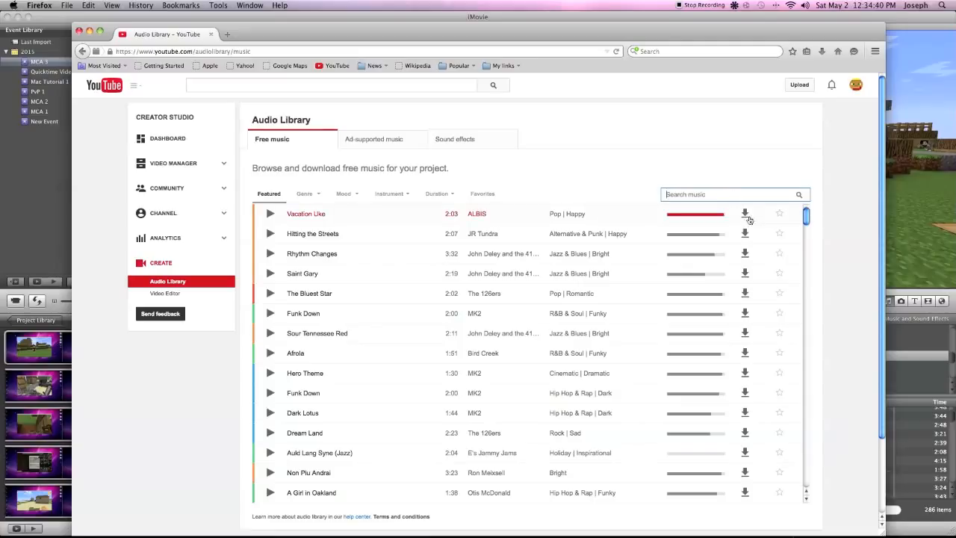
Step: Check the download options for Vacation Uke, cancel the download and close the browser window to return to iMovie
left_click(745, 215)
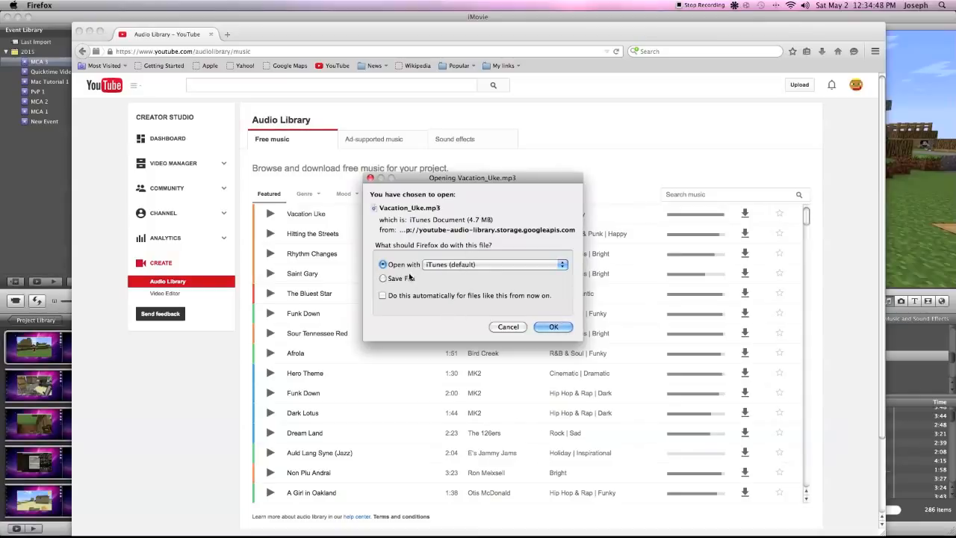
left_click(456, 264)
left_click(456, 265)
left_click(456, 264)
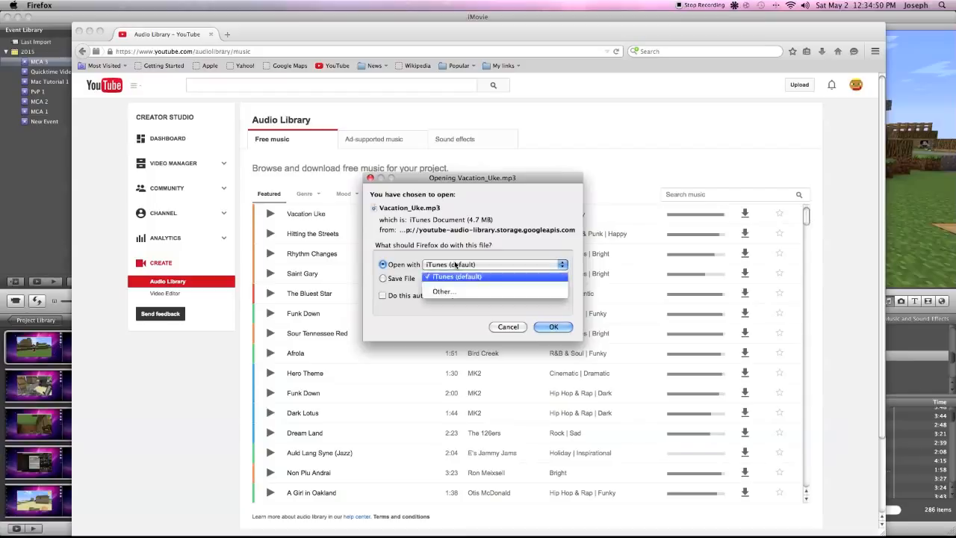
left_click(459, 275)
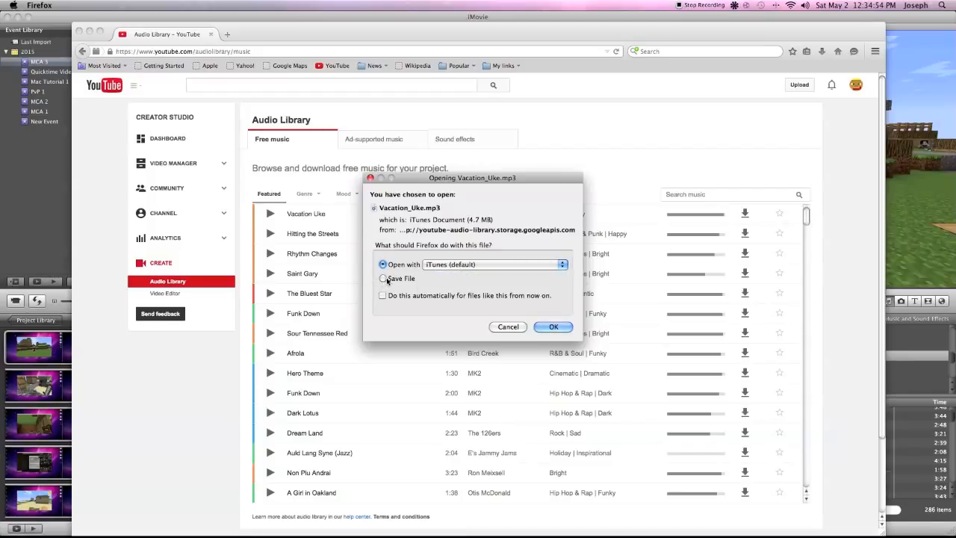
left_click(508, 327)
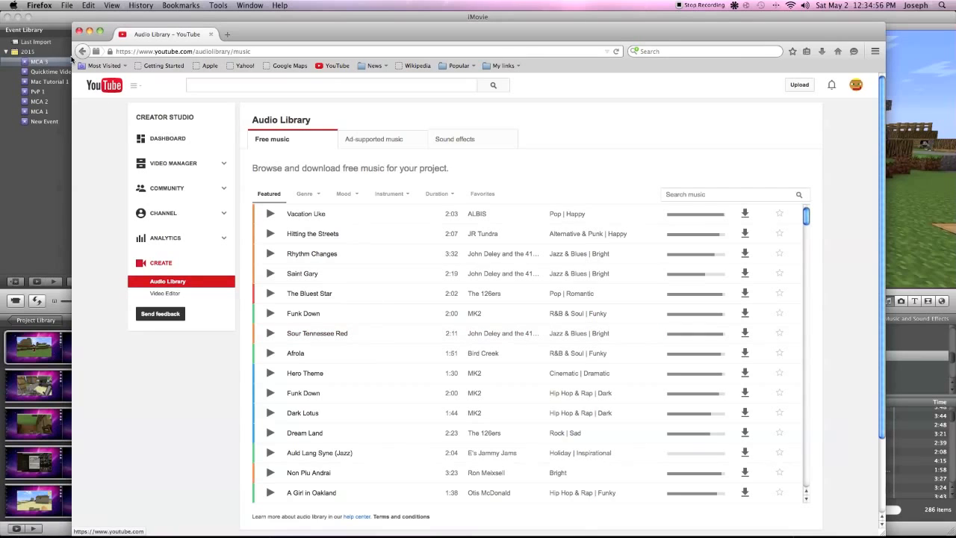
left_click(79, 32)
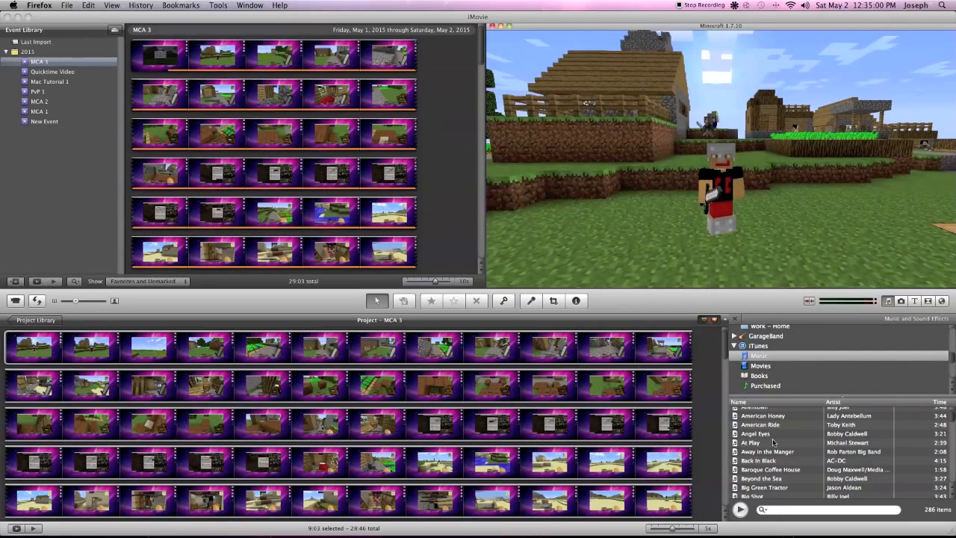
Step: Add the iTunes song Baroque Coffee House to the MCA 3 project as an audio track starting within the second row of footage
left_click(777, 471)
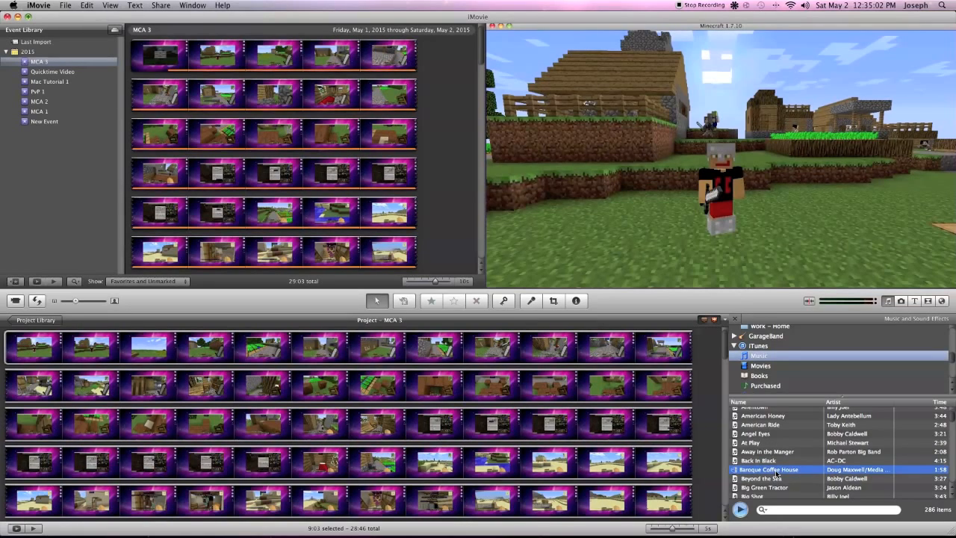
left_click(740, 510)
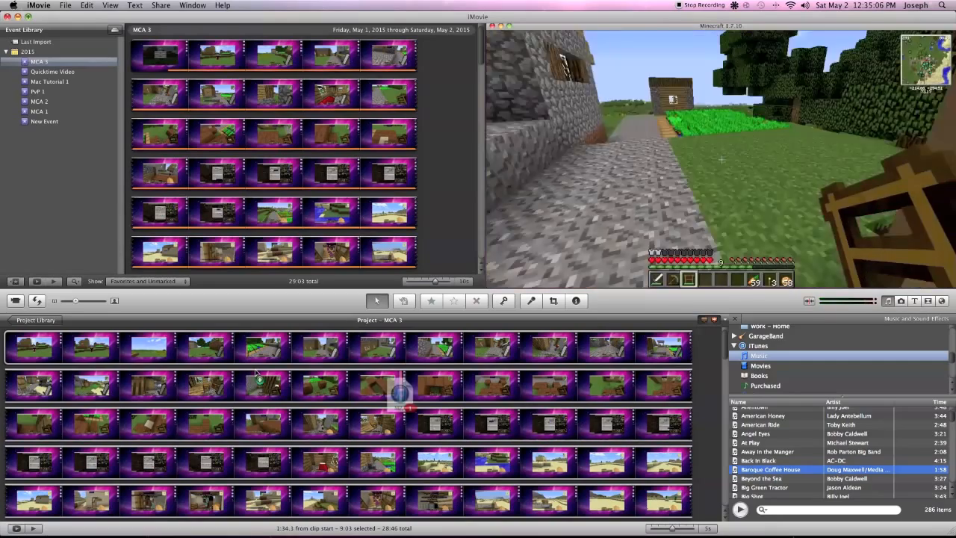
left_click_drag(257, 372, 257, 374)
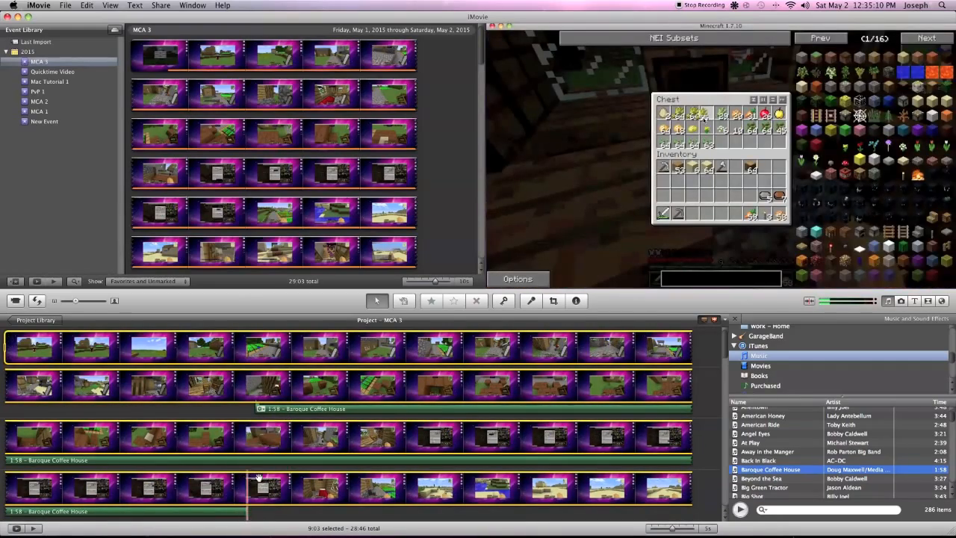
scroll(260, 452, "down", 2)
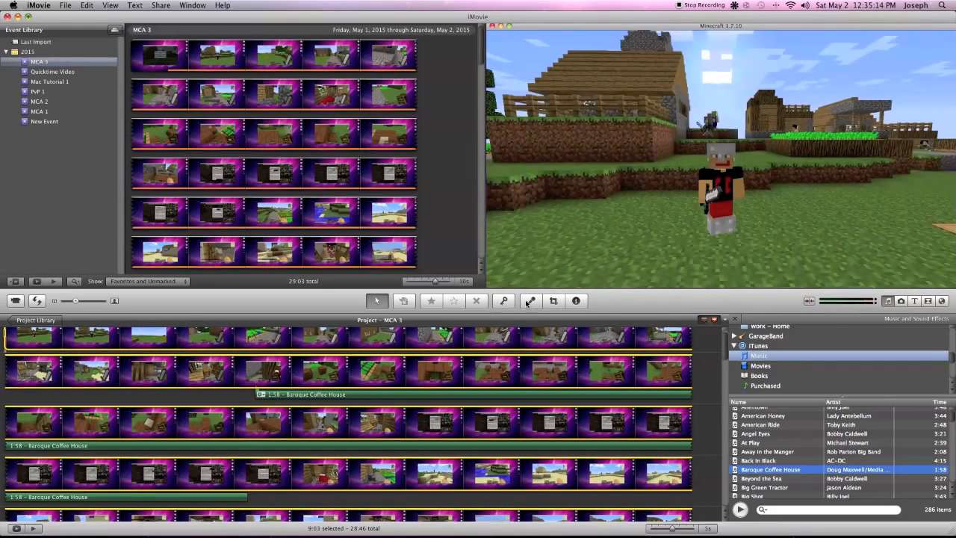
Step: Move the Baroque Coffee House track to start in the third row of footage and trim its end to 12 s
left_click_drag(266, 393, 477, 394)
left_click_drag(593, 402, 492, 402)
scroll(492, 403, "down", 3)
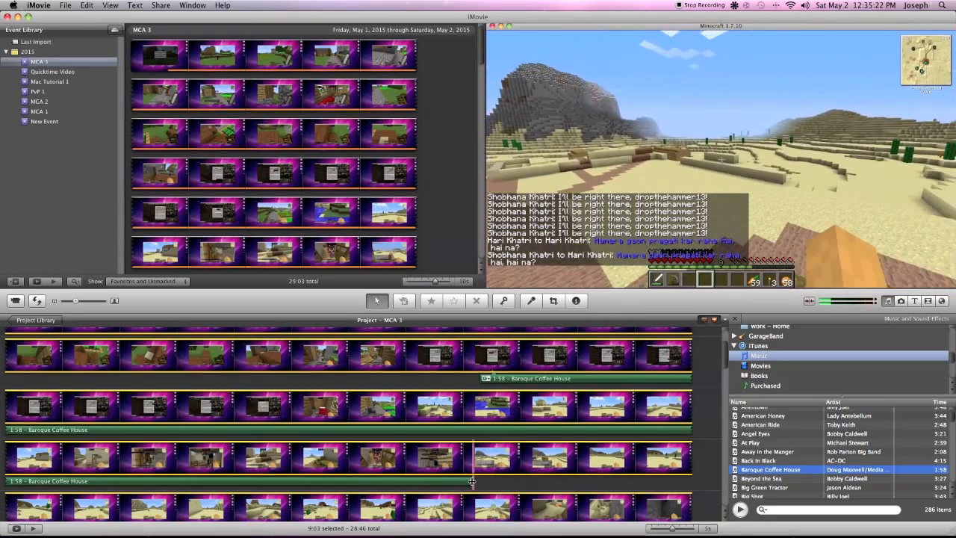
left_click_drag(472, 481, 553, 378)
left_click_drag(661, 372, 657, 377)
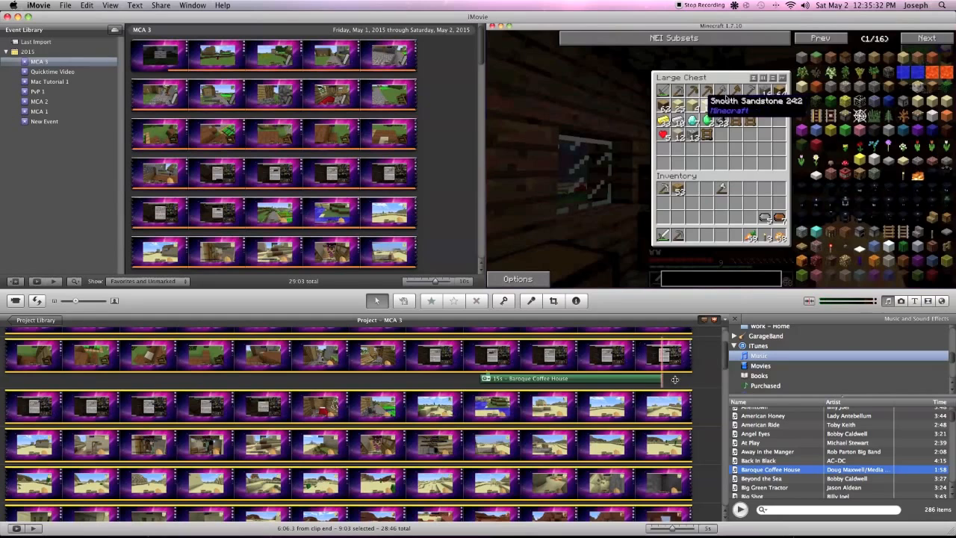
left_click_drag(659, 381, 622, 381)
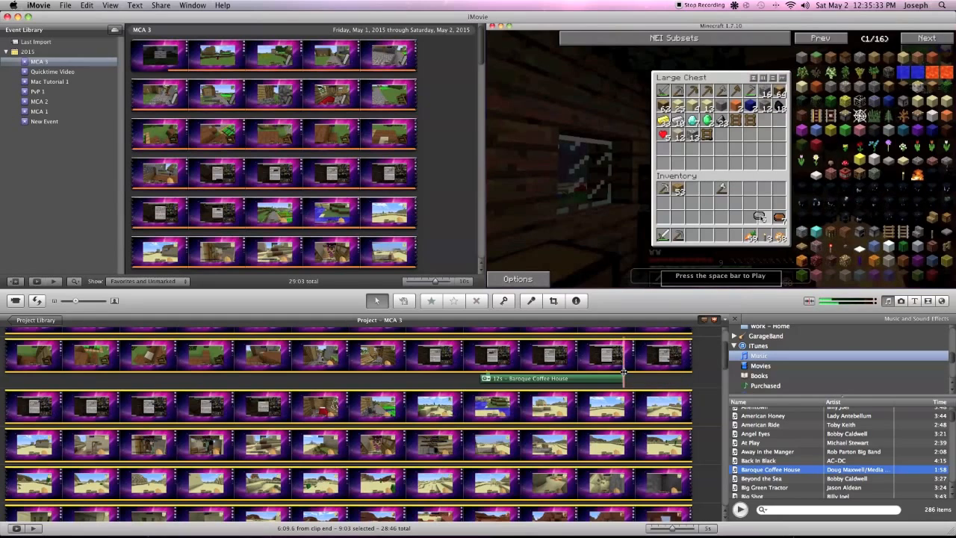
Step: Remove the shortened Baroque Coffee House track from the MCA 3 project
left_click(564, 385)
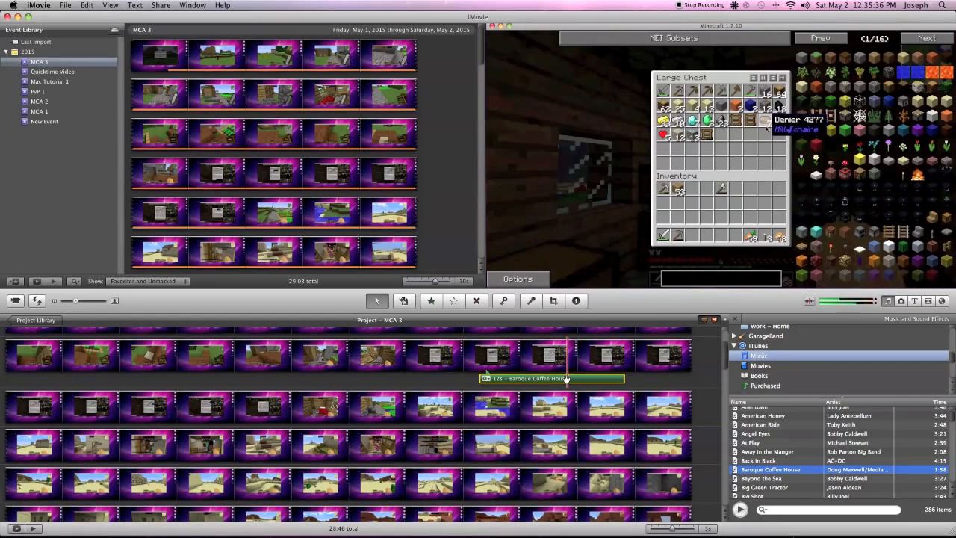
left_click_drag(570, 377, 362, 389)
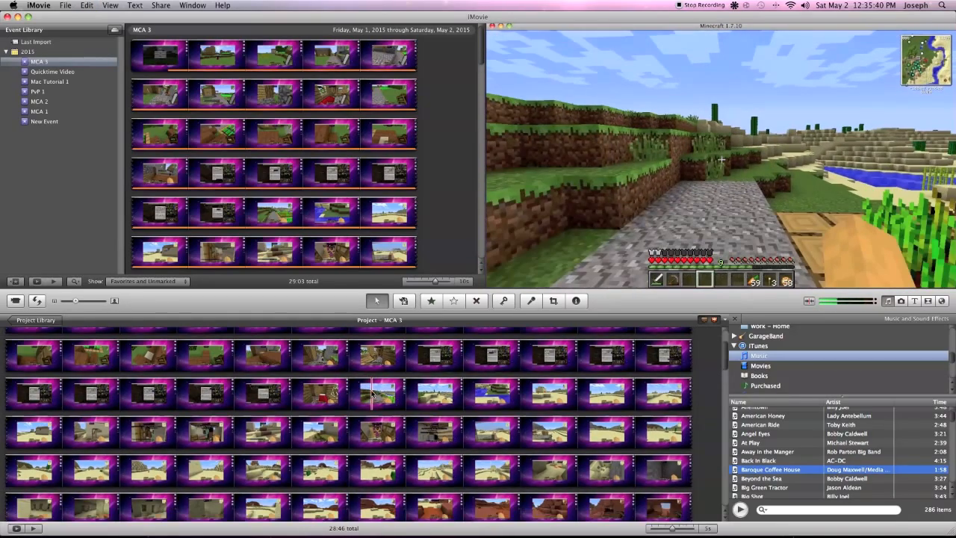
scroll(373, 398, "up", 3)
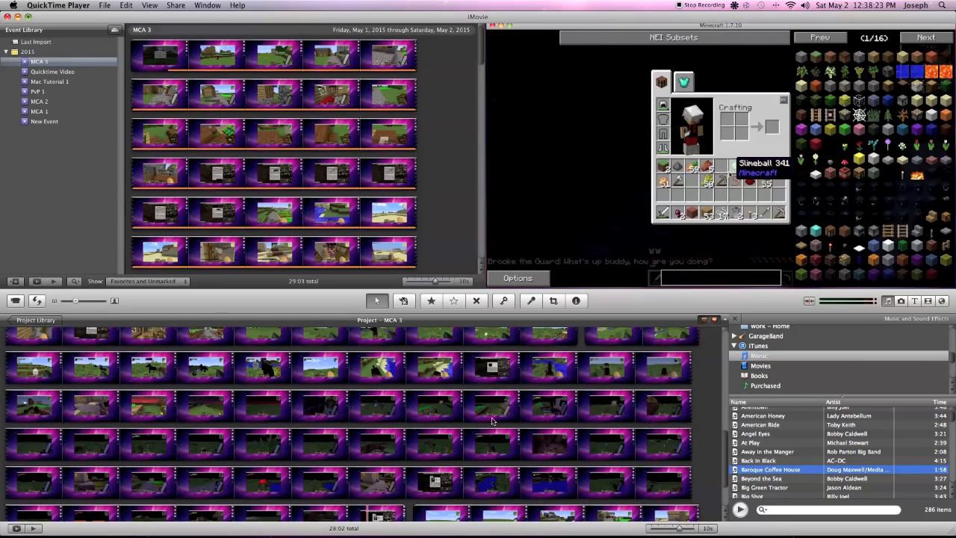
Step: Select a section of about 24 s in the project's dark night-time footage and delete it from the clip
scroll(491, 420, "down", 3)
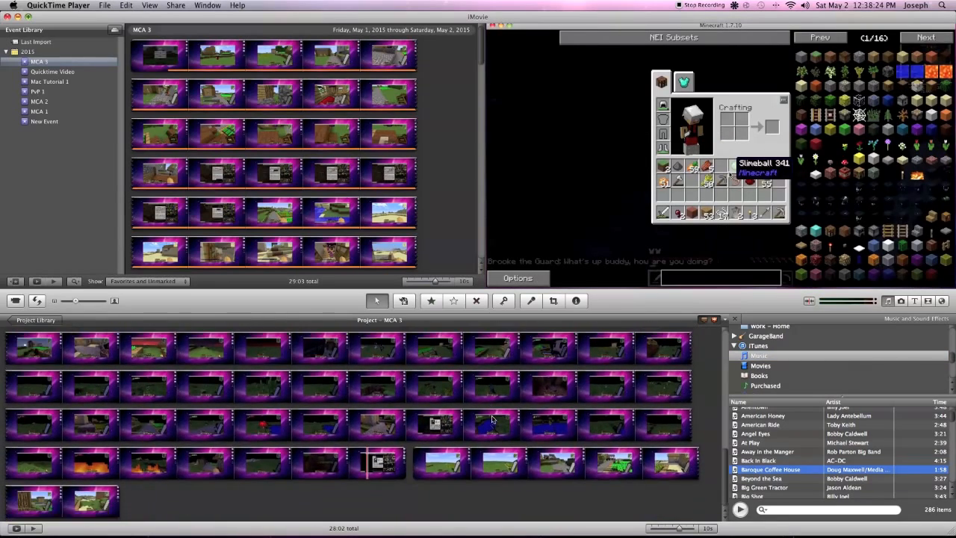
scroll(478, 416, "up", 3)
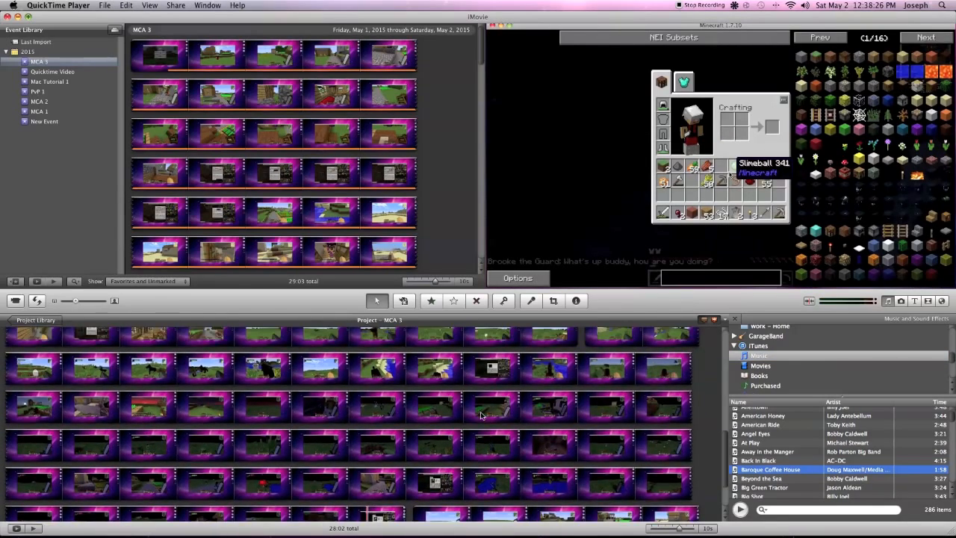
left_click(386, 442)
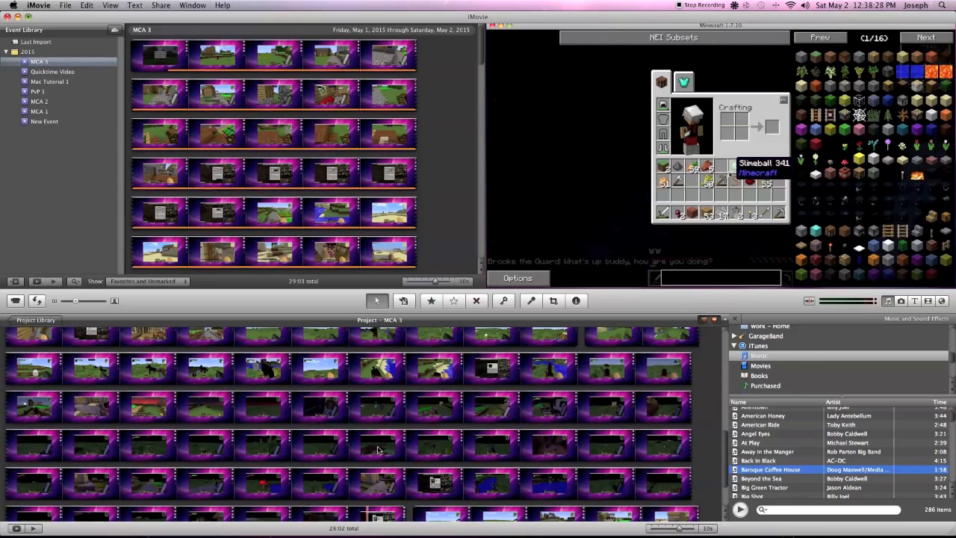
left_click(416, 452)
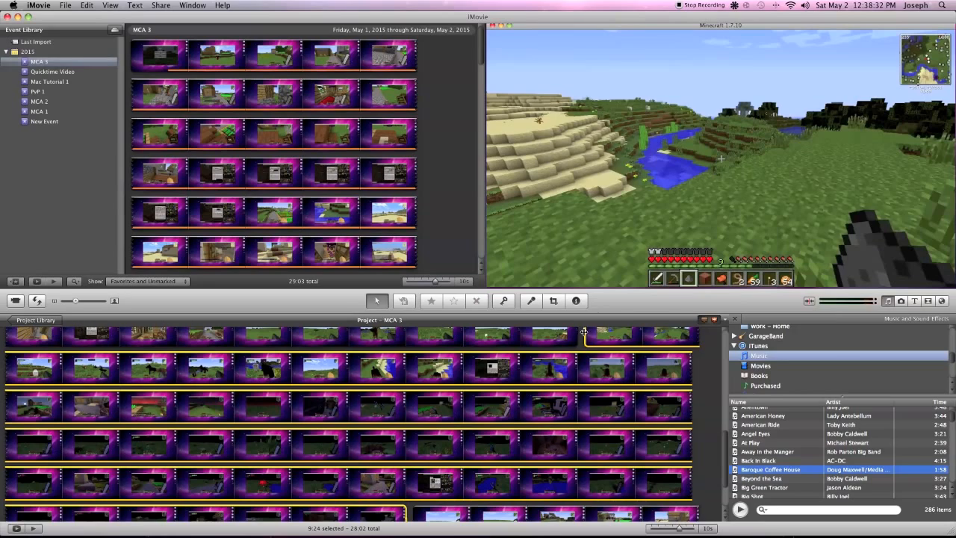
left_click(626, 406)
left_click(377, 462)
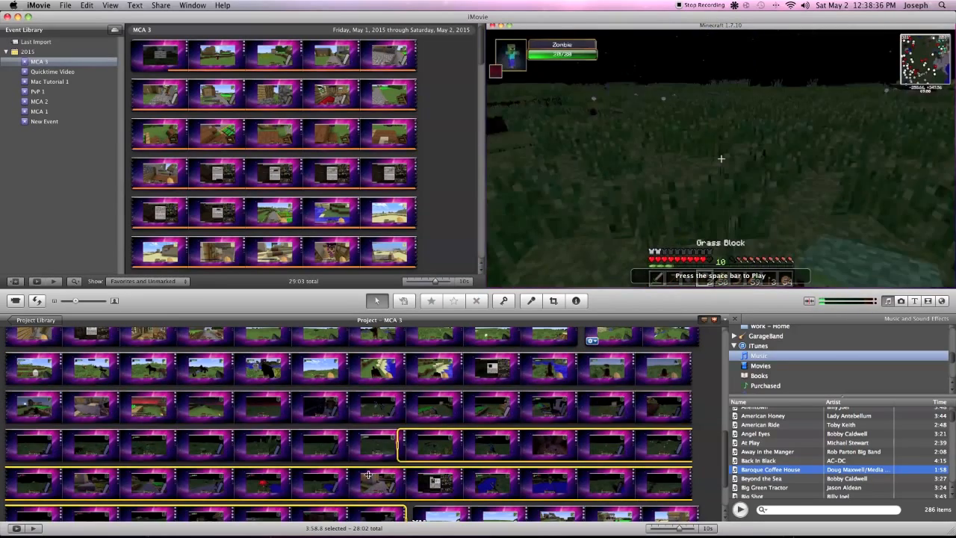
left_click_drag(377, 461, 478, 449)
left_click_drag(407, 516, 619, 439)
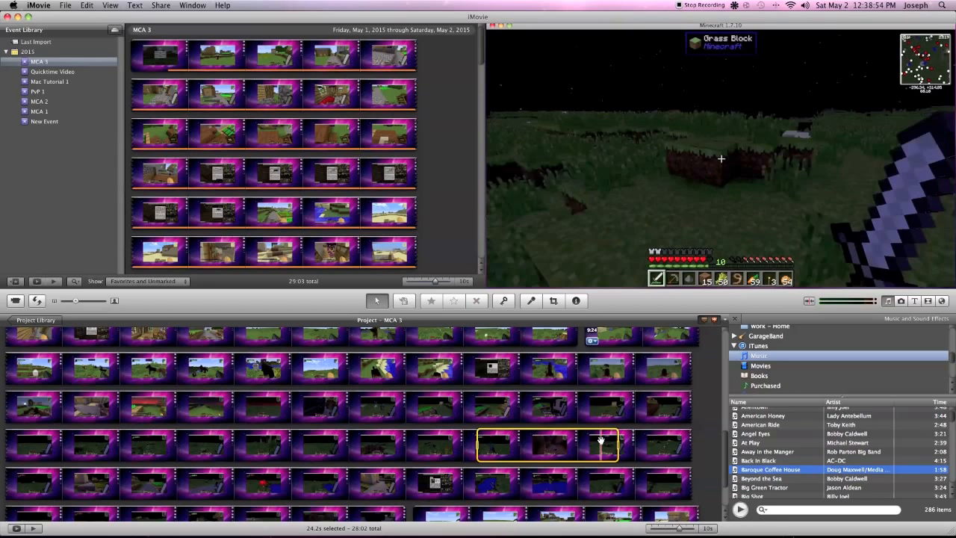
key("Delete")
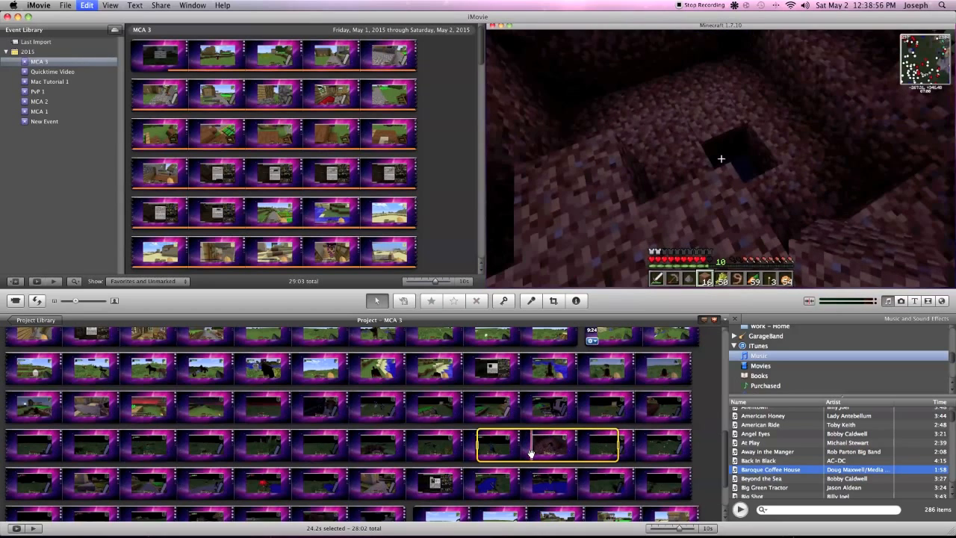
key("space")
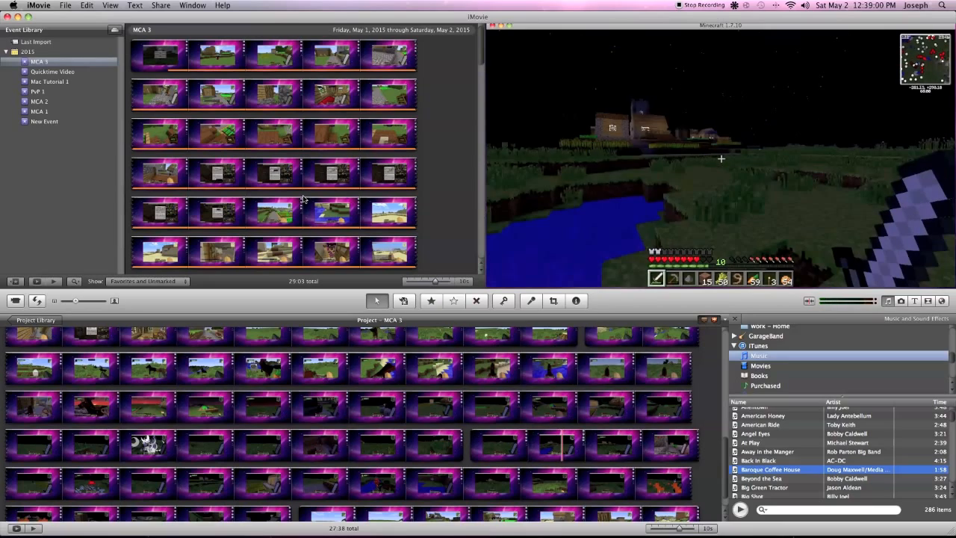
Step: Try to drop the matching 23.9 s of night footage from the MCA 3 event onto the project's cut, and cancel the placement options
scroll(304, 200, "down", 5)
scroll(308, 203, "down", 10)
scroll(308, 203, "down", 6)
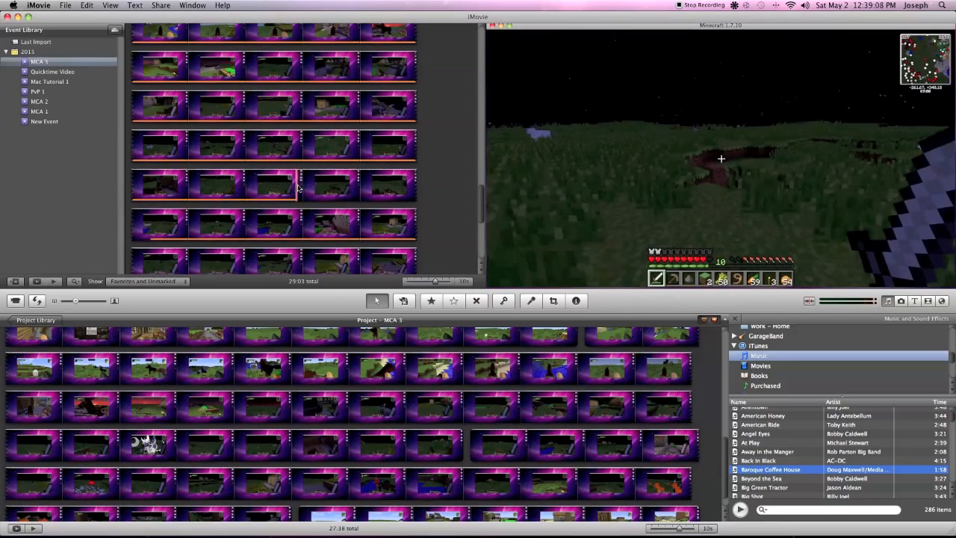
left_click(331, 184)
left_click_drag(302, 185, 150, 228)
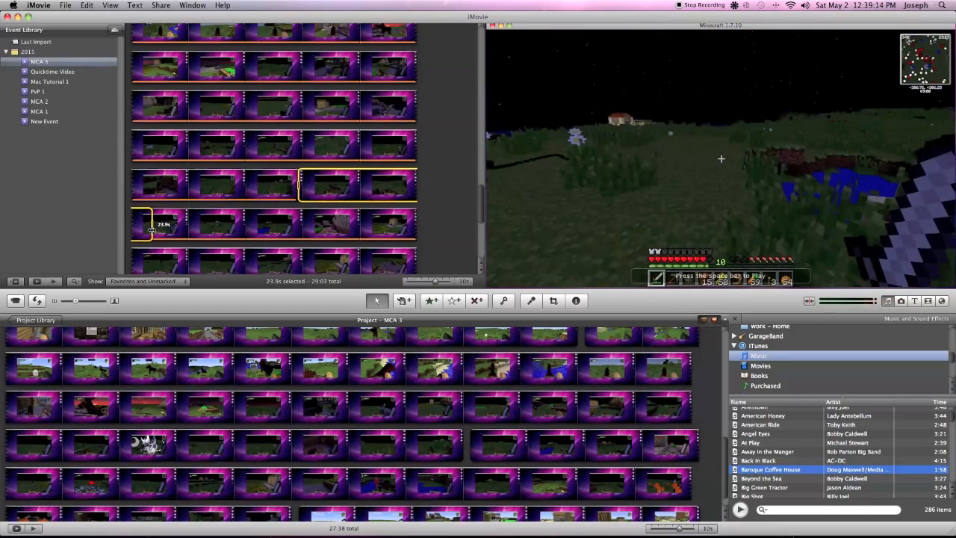
left_click_drag(452, 449, 472, 446)
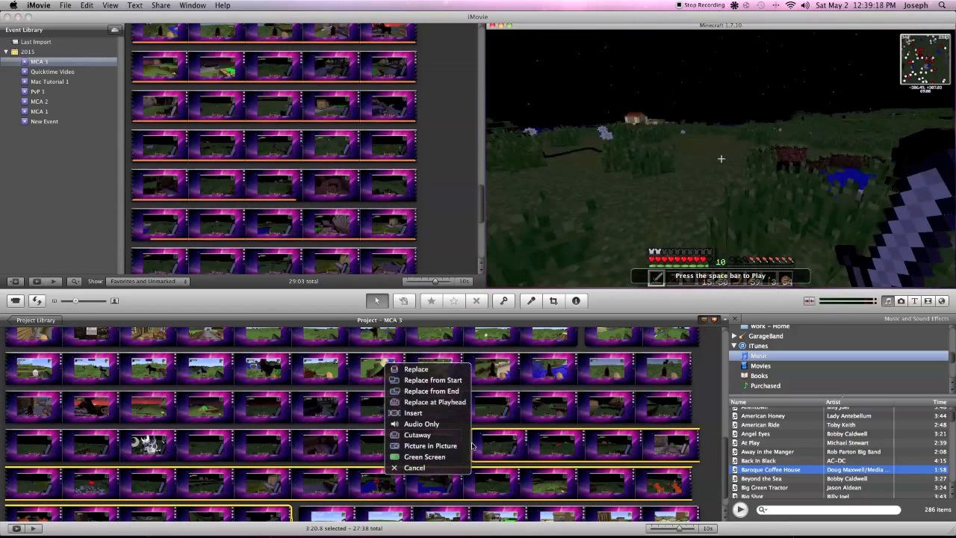
left_click(457, 468)
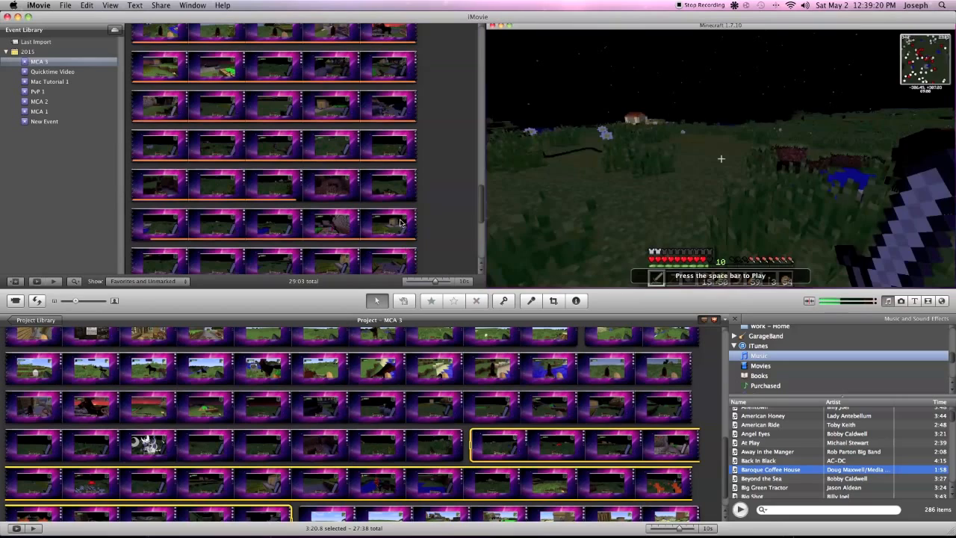
Step: Select the 24 s of unused night footage in the MCA 3 event and insert it between the two split project clips
left_click(323, 188)
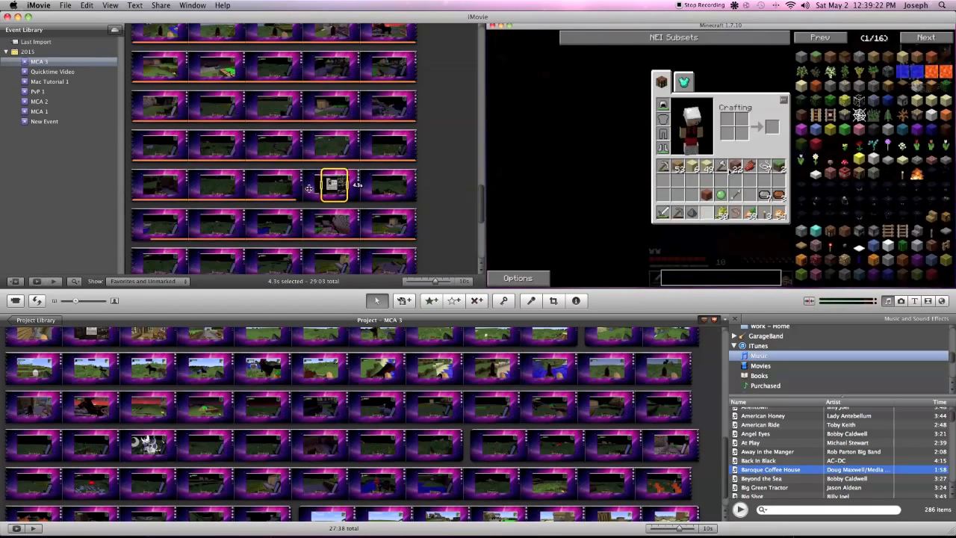
left_click_drag(308, 188, 295, 188)
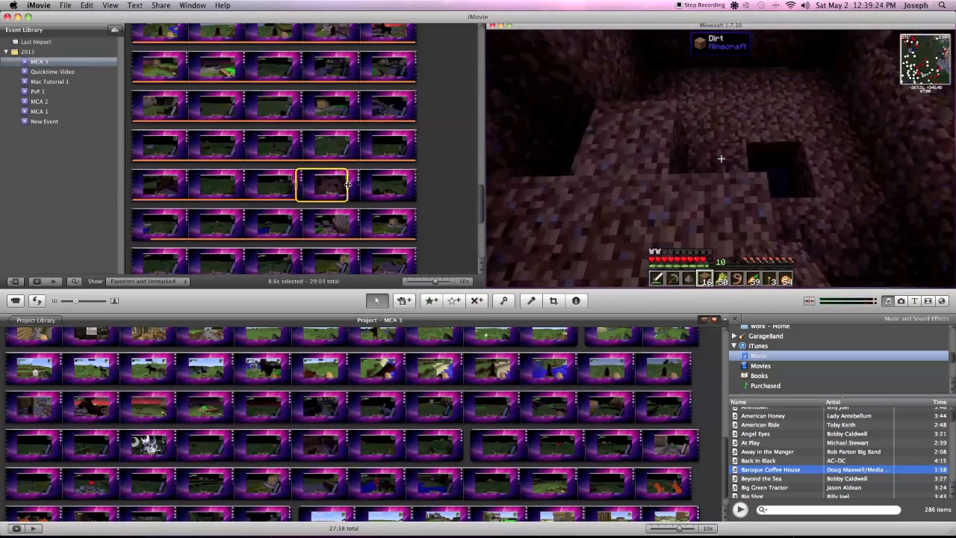
left_click_drag(348, 185, 472, 453)
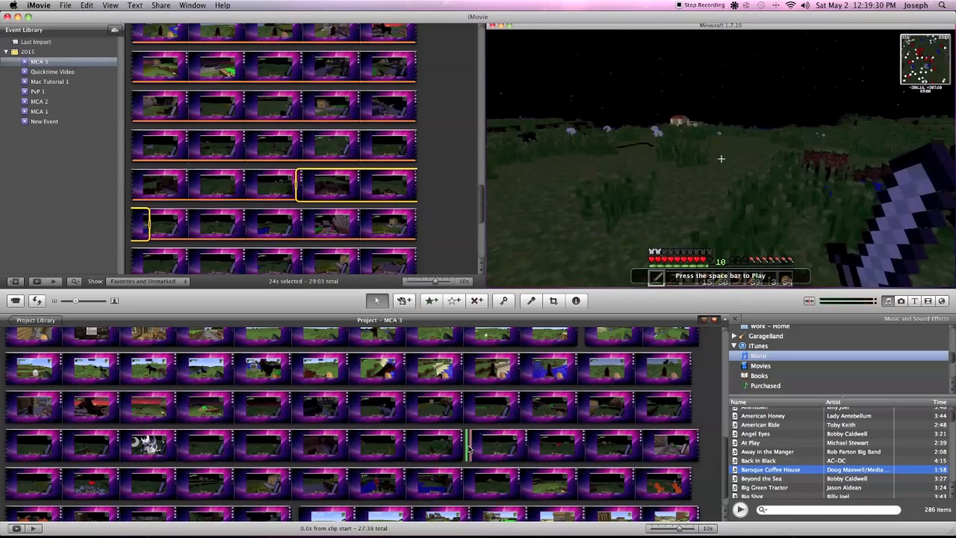
Step: Check the clip settings of the reinserted 24 s night clip and delete that clip from the project
left_click(476, 455)
left_click(508, 466)
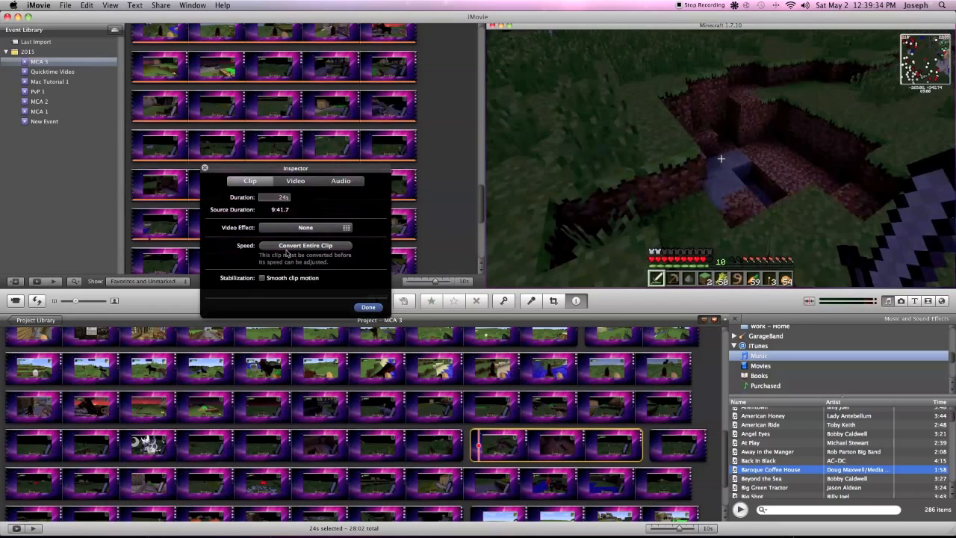
left_click(366, 308)
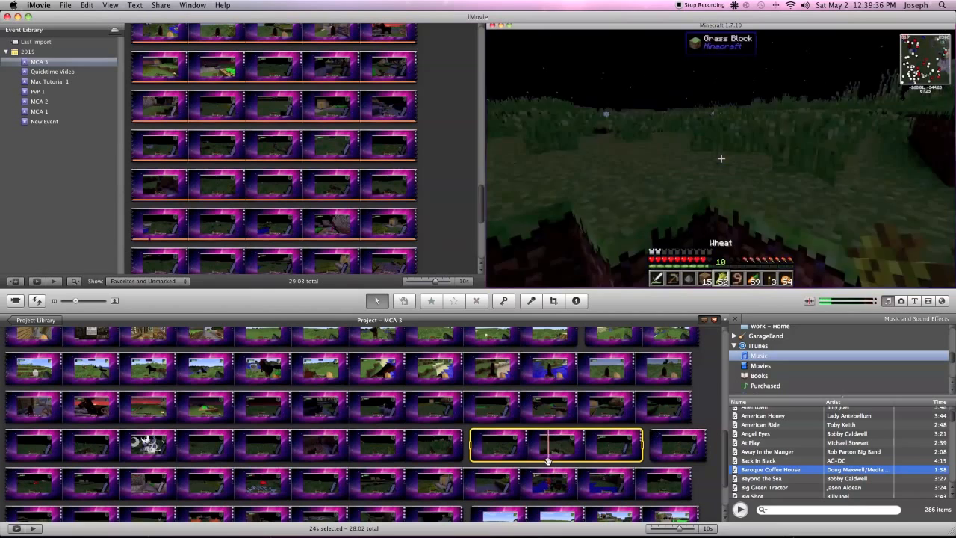
key("BackSpace")
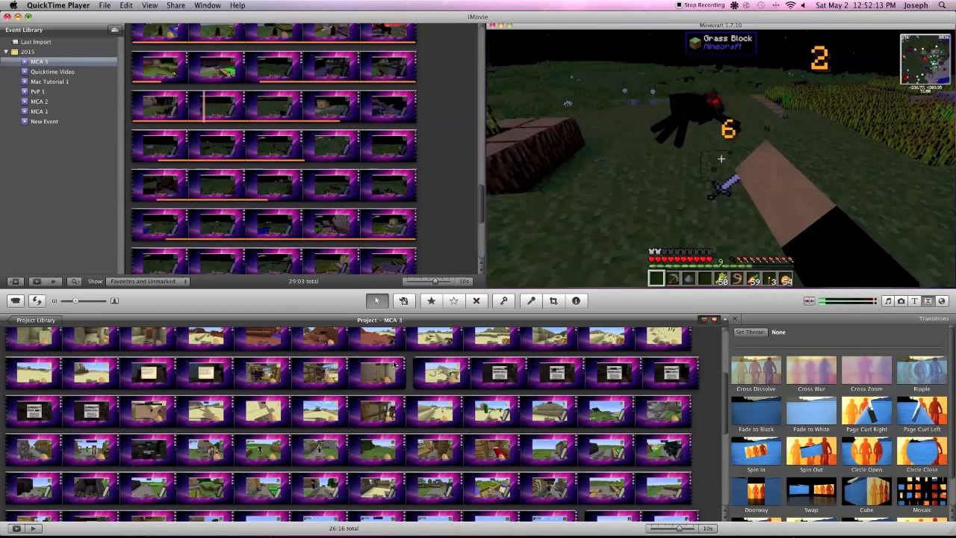
Step: Add a Cross Blur transition between the first two clips of the MCA 3 project and select it
scroll(395, 364, "up", 5)
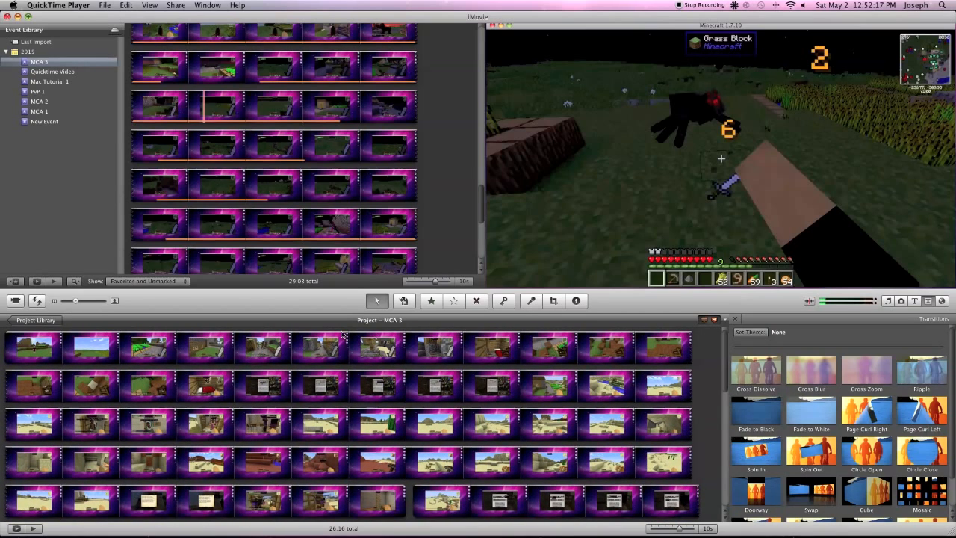
scroll(344, 336, "down", 3)
left_click(395, 420)
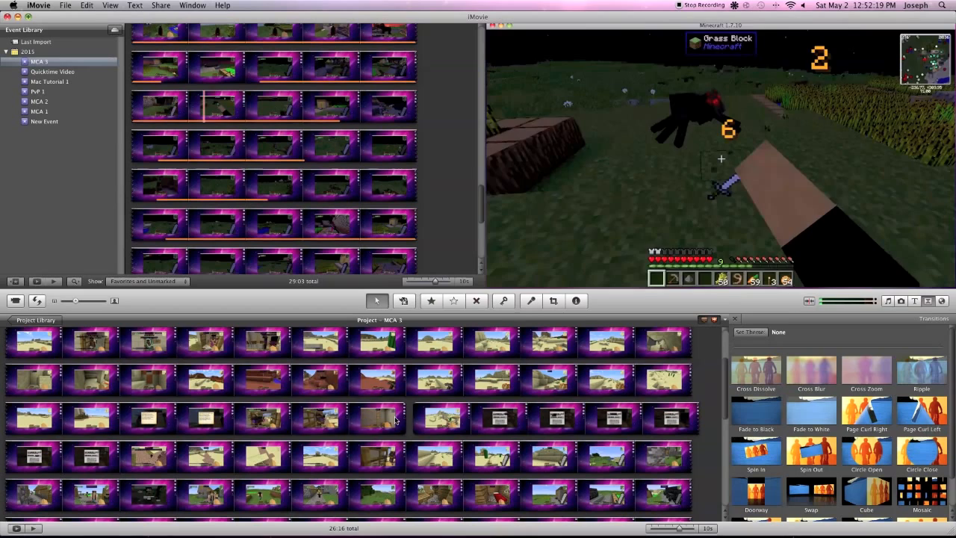
left_click(395, 420)
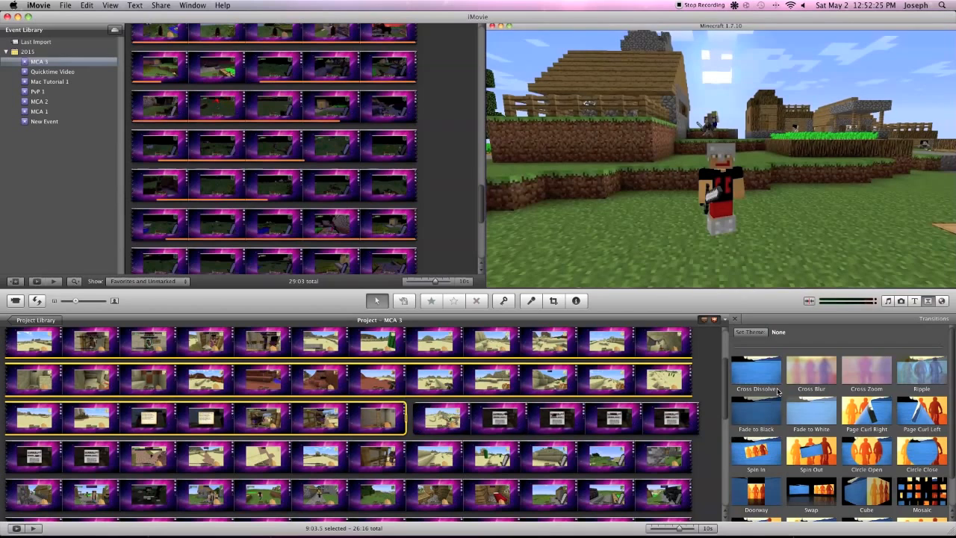
scroll(777, 392, "down", 1)
scroll(777, 392, "down", 4)
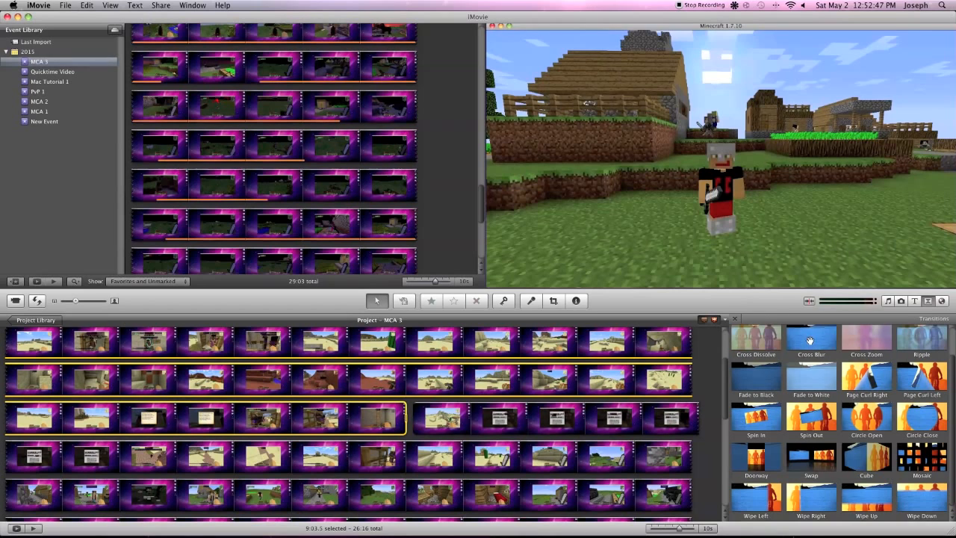
left_click_drag(807, 340, 403, 416)
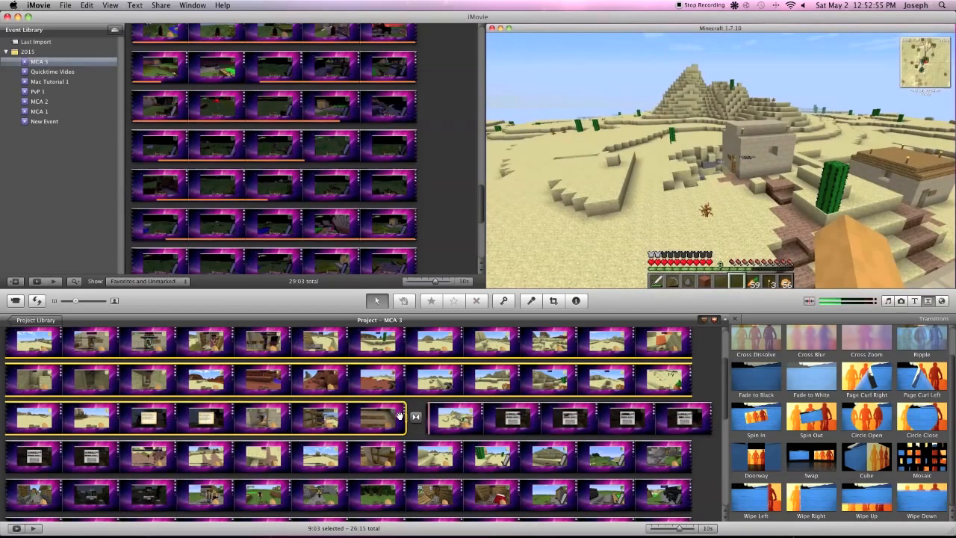
left_click(411, 417)
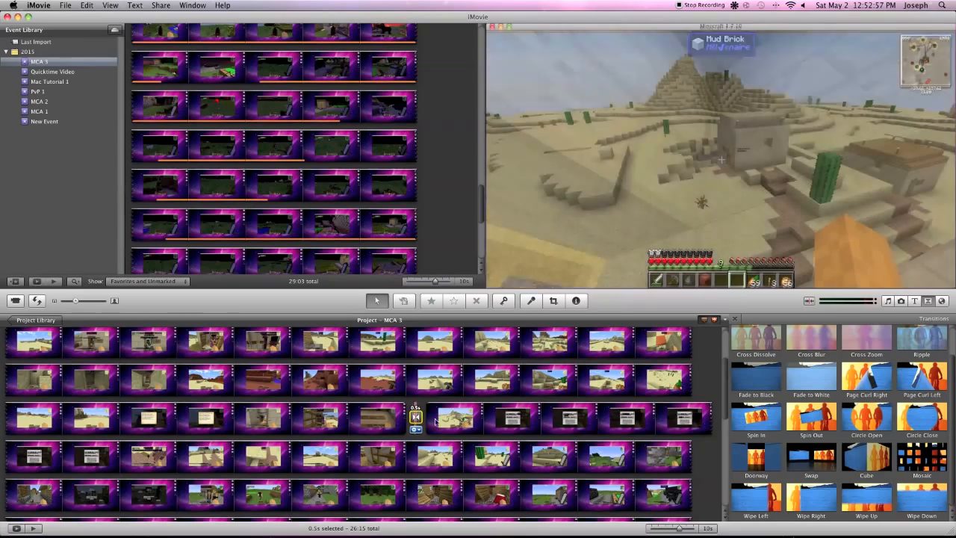
Step: Try to place a Cross Dissolve transition at the cut where the project's night footage starts
scroll(517, 413, "down", 10)
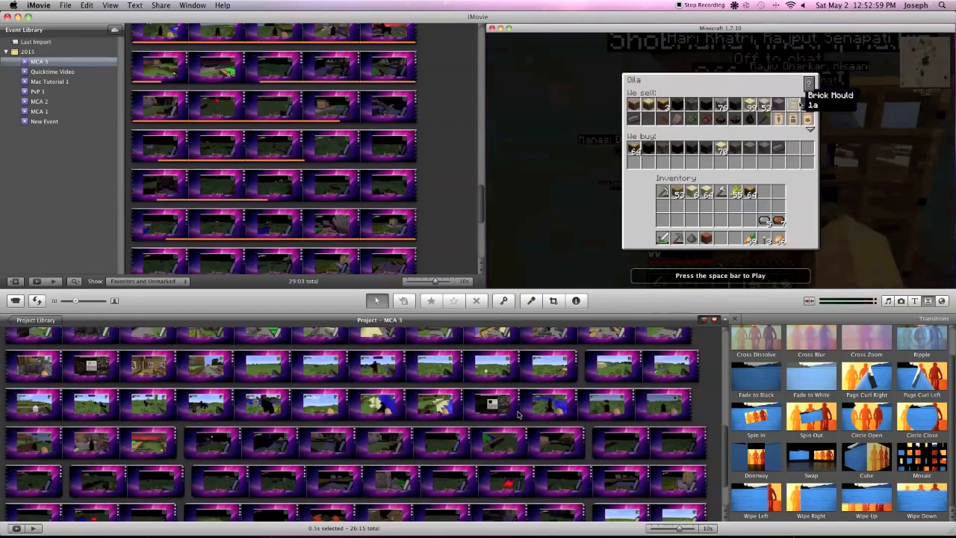
scroll(130, 489, "down", 2)
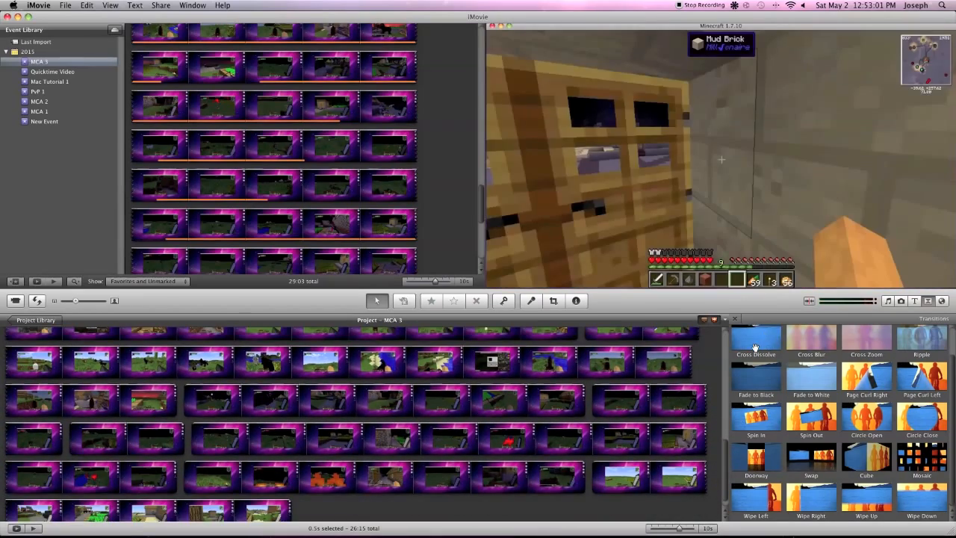
left_click_drag(400, 354, 177, 407)
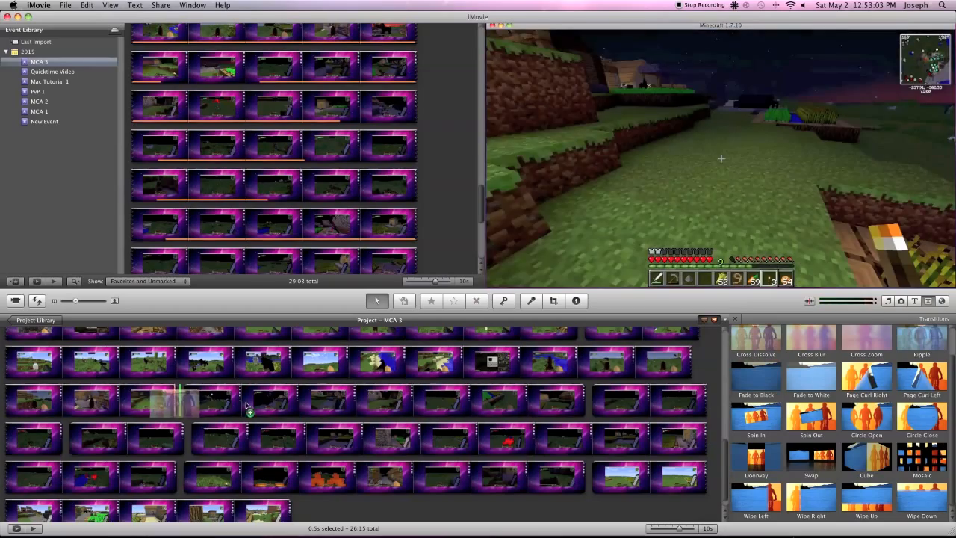
left_click_drag(247, 405, 248, 407)
scroll(452, 399, "down", 5)
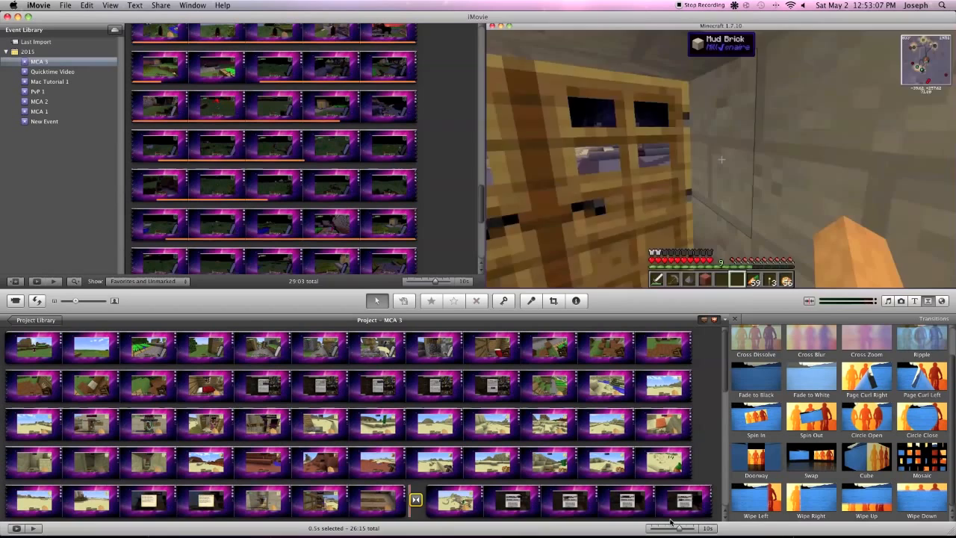
Step: Insert a Wipe Left transition between the third and fourth project clips, select it and delete it again
left_click_drag(677, 528, 702, 529)
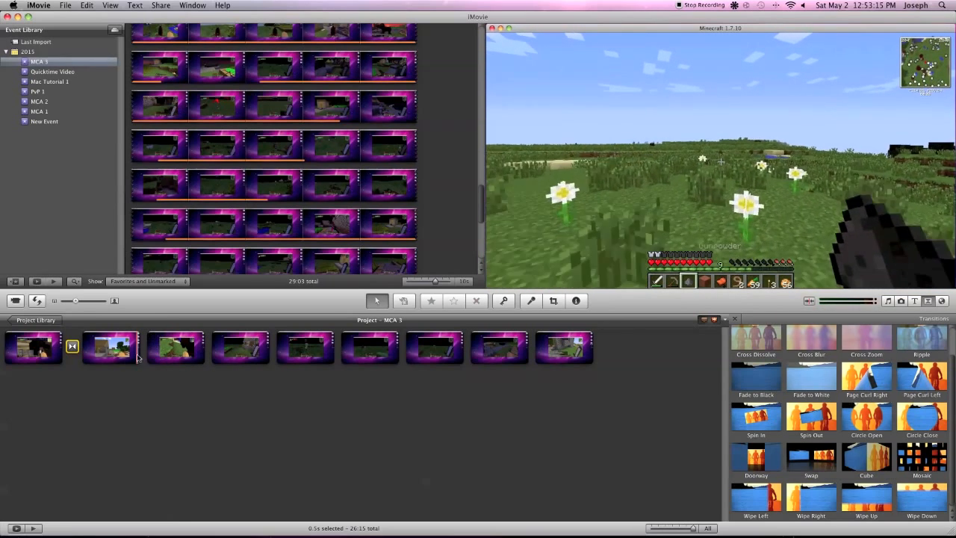
left_click_drag(774, 490, 204, 349)
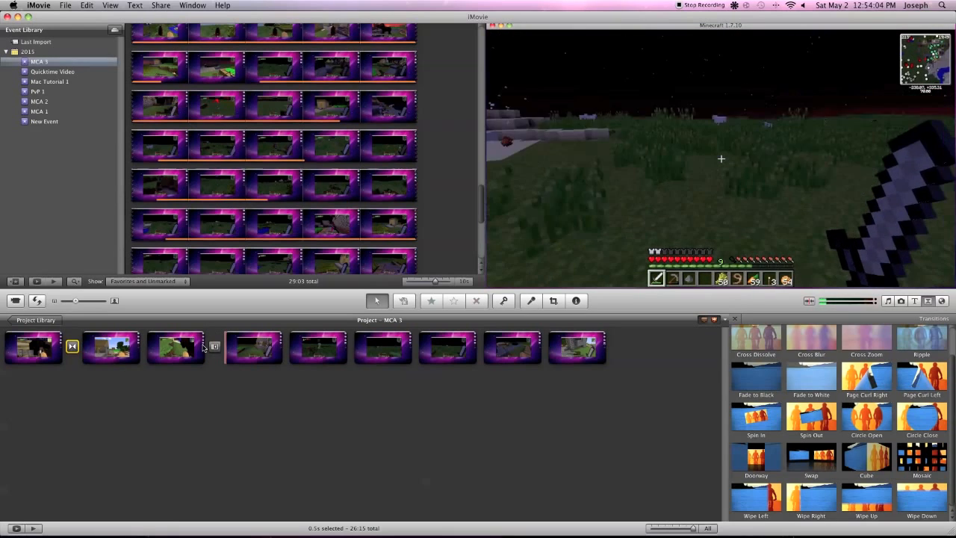
left_click(214, 346)
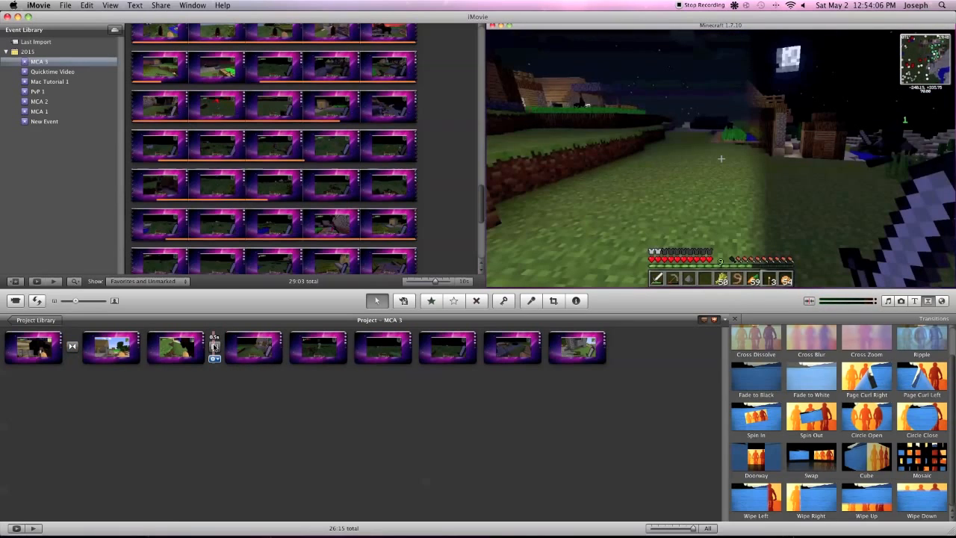
left_click(214, 346)
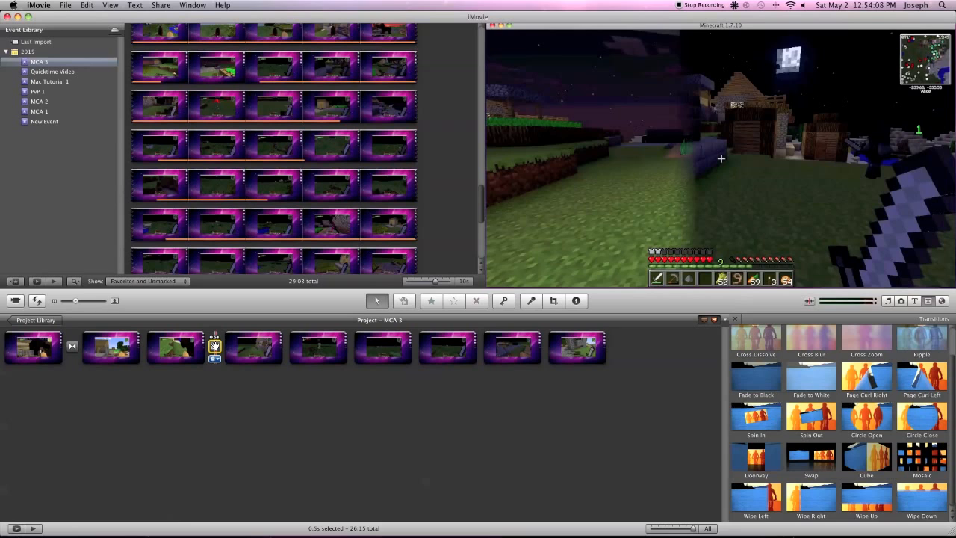
key("Delete")
Step: Add Cross Dissolve transitions at all six cuts from the third project clip through to the last clip
left_click_drag(737, 337, 214, 345)
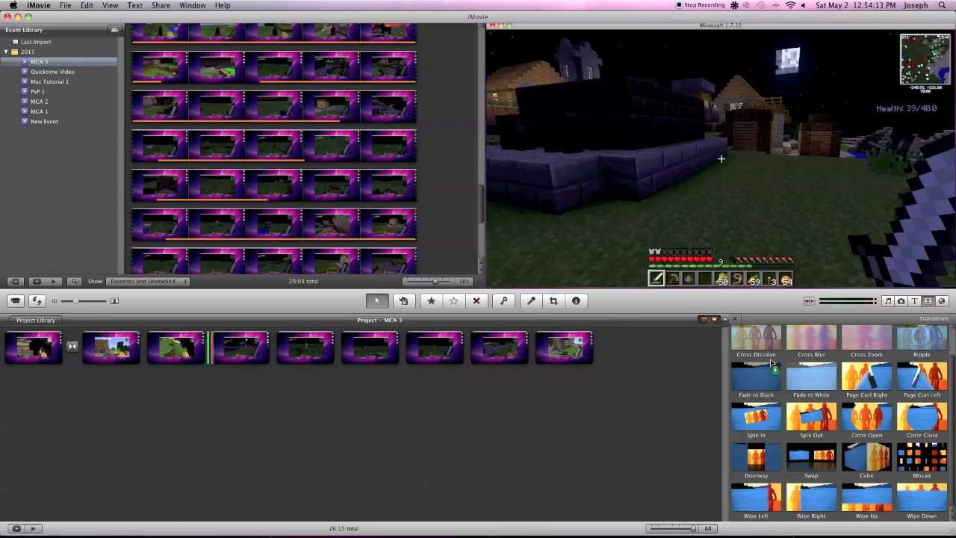
left_click_drag(761, 337, 284, 351)
left_click_drag(738, 351, 366, 351)
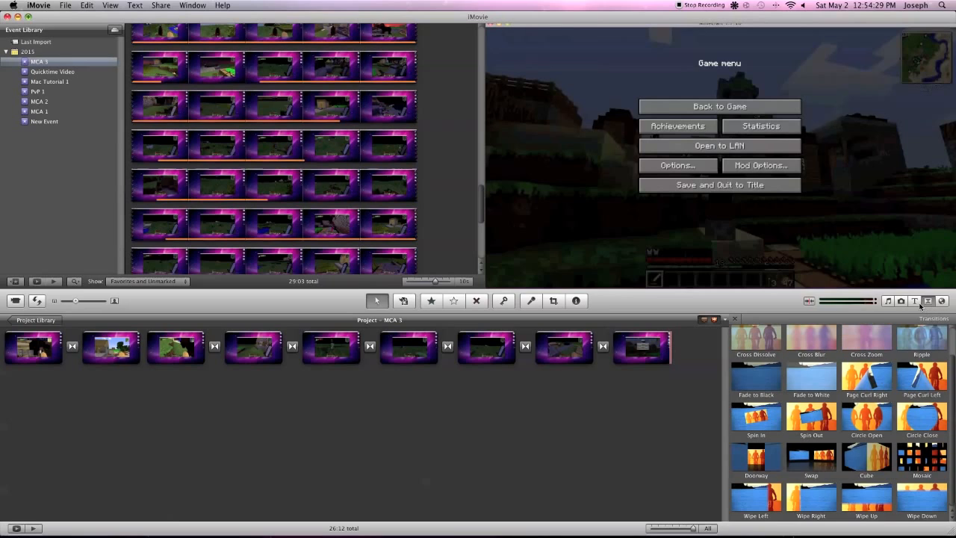
Step: Add a Centered title with the Curtain background at the very start of the project
left_click(915, 301)
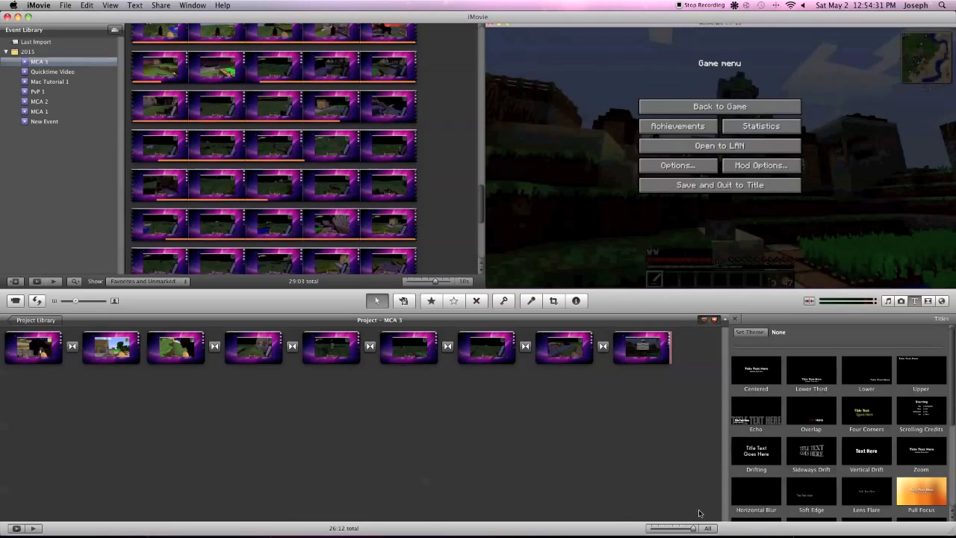
left_click_drag(693, 529, 679, 529)
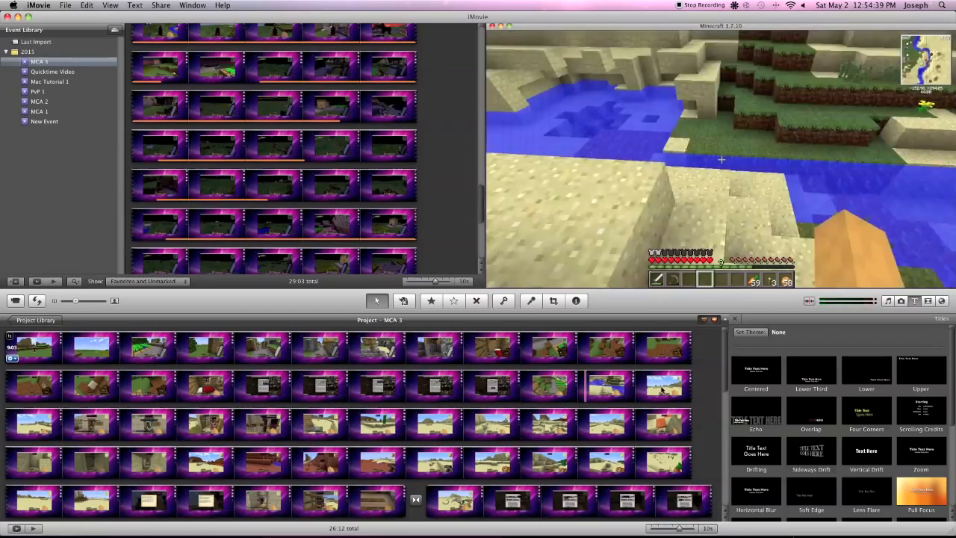
left_click_drag(759, 371, 3, 339)
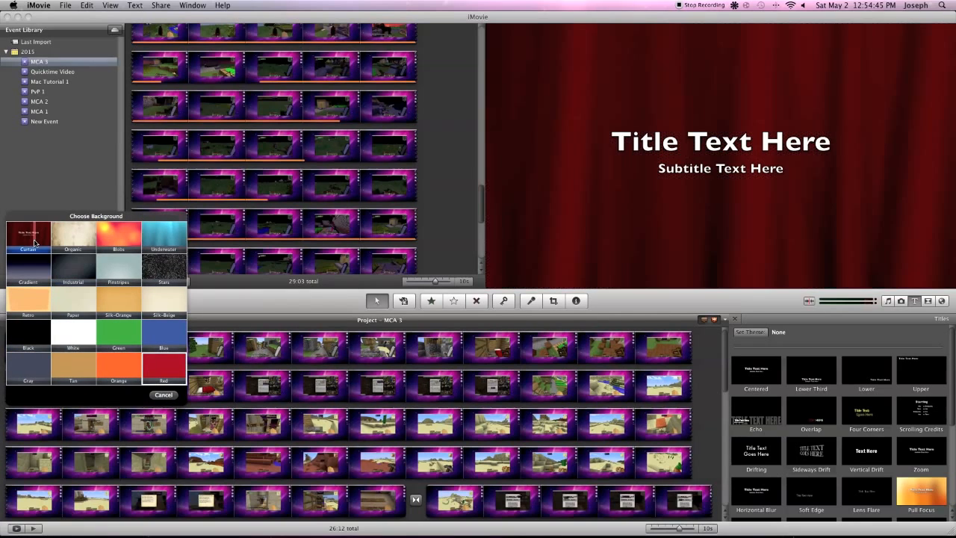
left_click(163, 380)
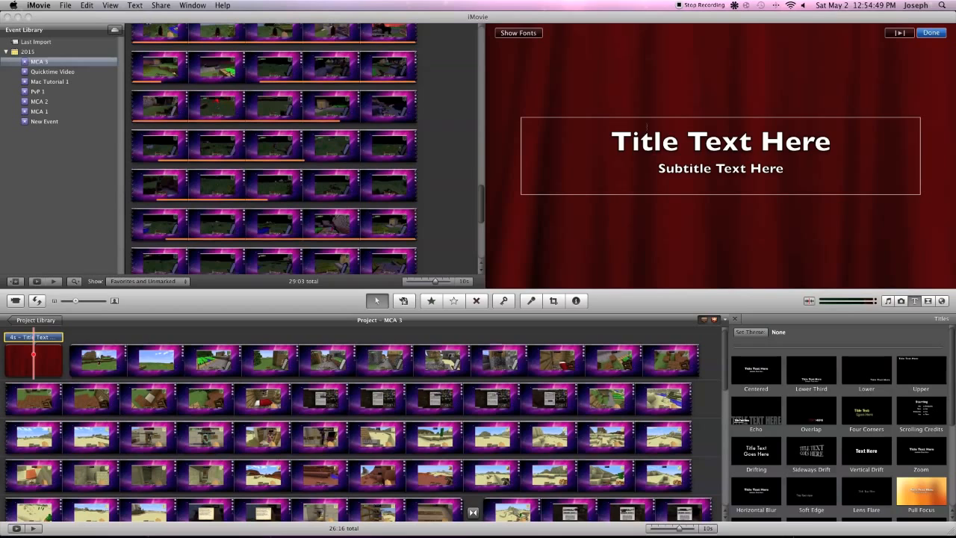
Step: Replace the opening title's text with "School Projet" and delete the title together with its curtain clip
left_click(643, 147)
type("SchoolP")
key("BackSpace")
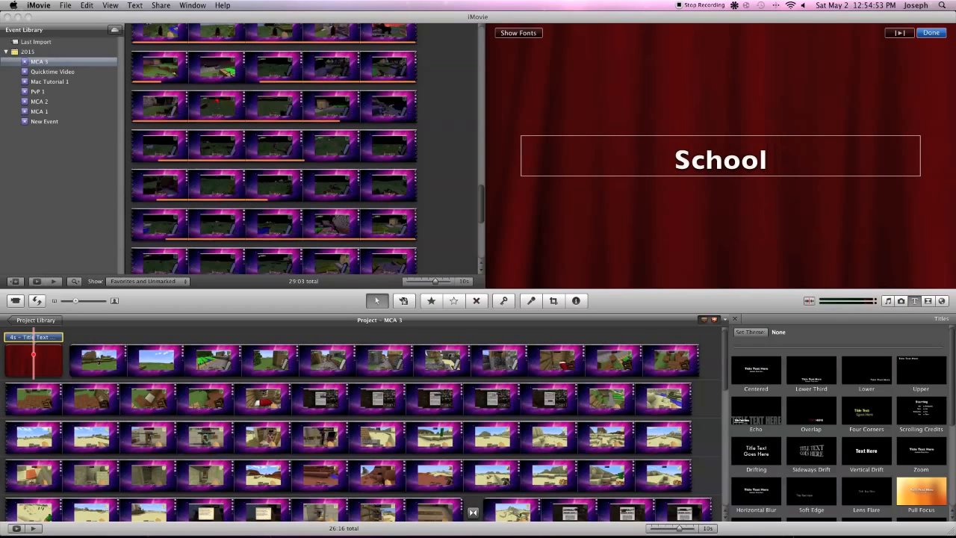
type("Projet")
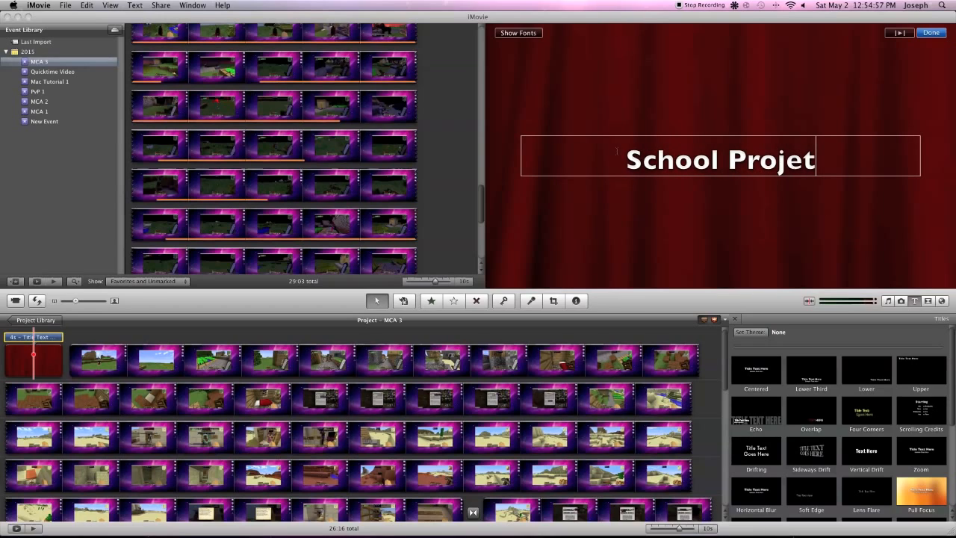
left_click(44, 351)
key("Delete")
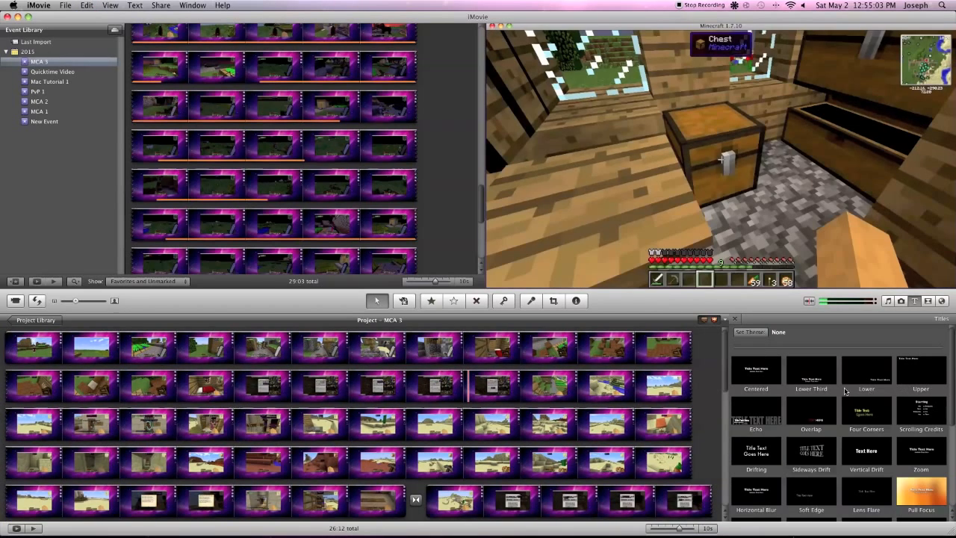
Step: Place a Gradient - Black title over the 1:51 night clip in the later part of the project
scroll(845, 391, "down", 5)
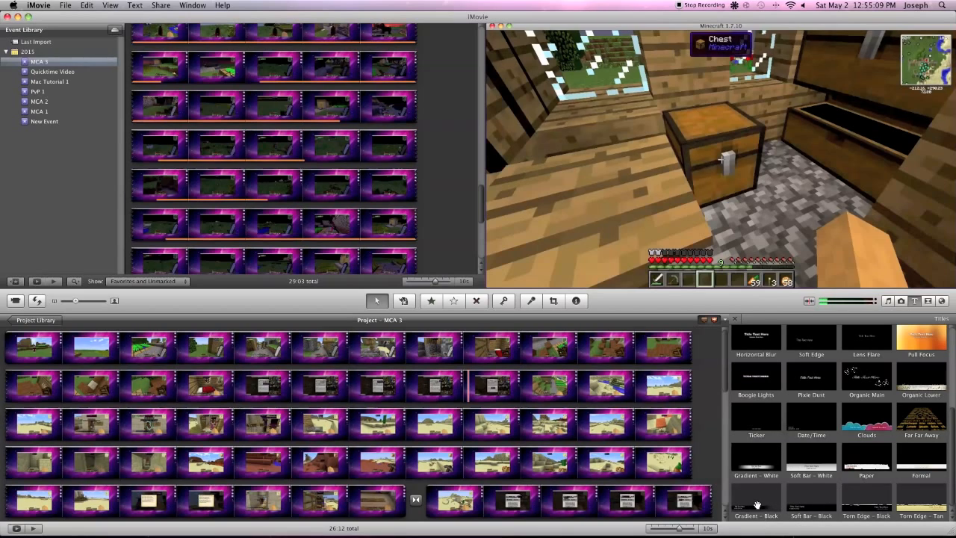
scroll(731, 463, "down", 4)
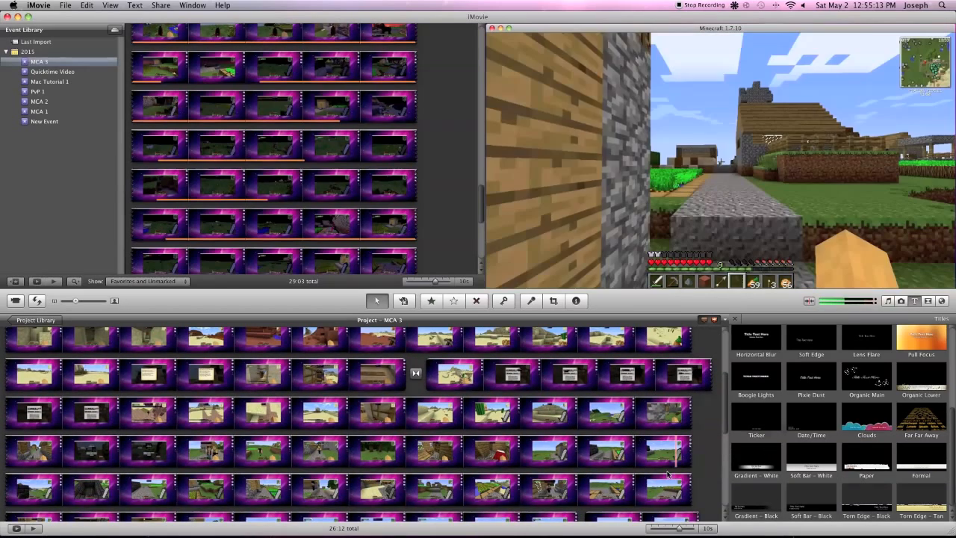
scroll(601, 422, "down", 5)
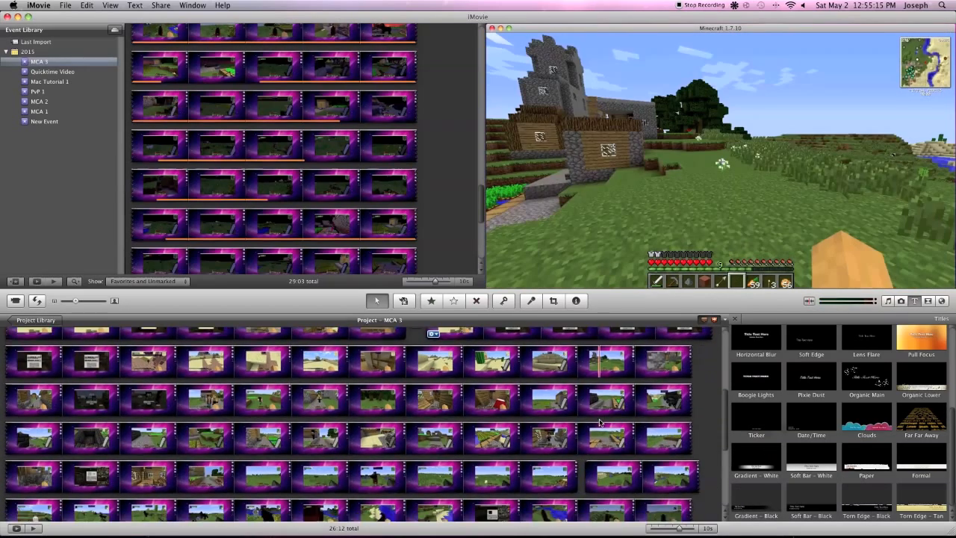
scroll(602, 422, "down", 5)
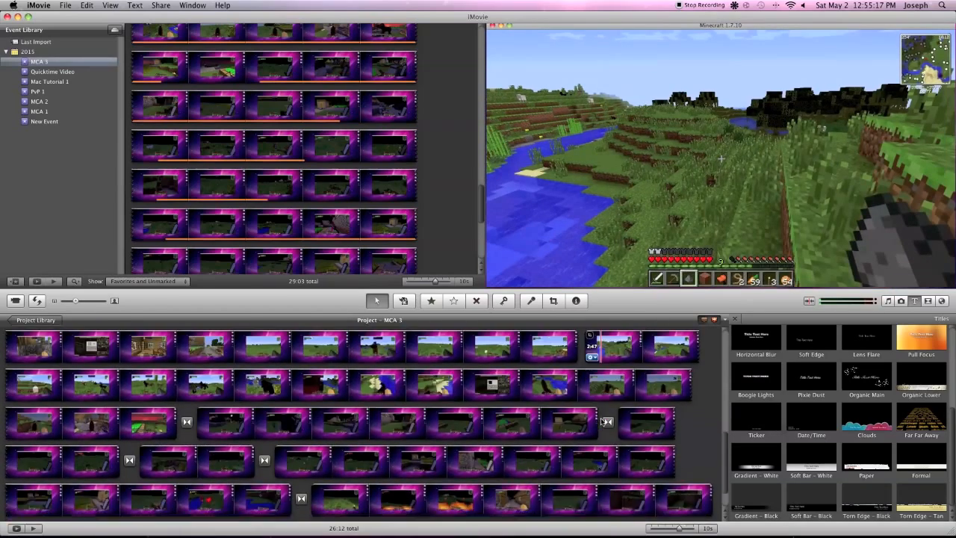
key("space")
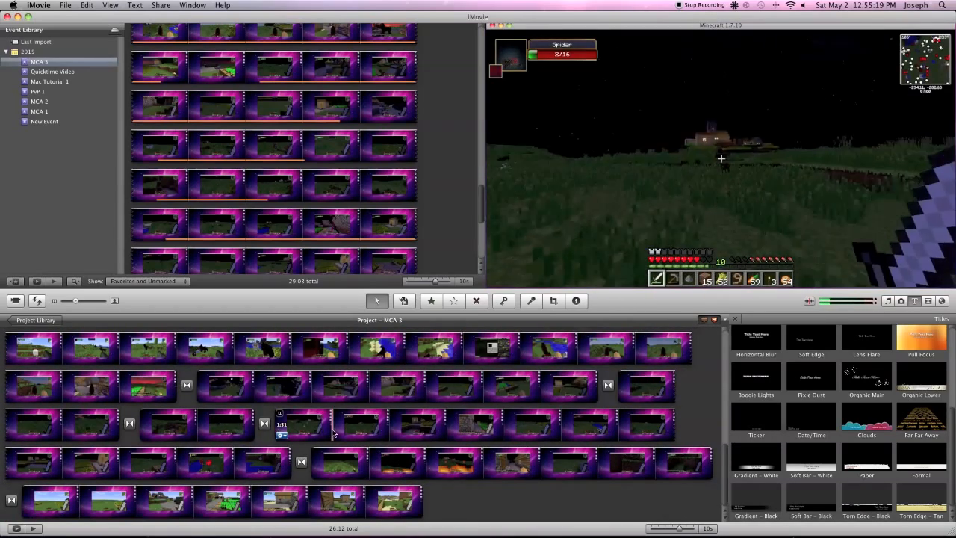
left_click_drag(428, 446, 328, 439)
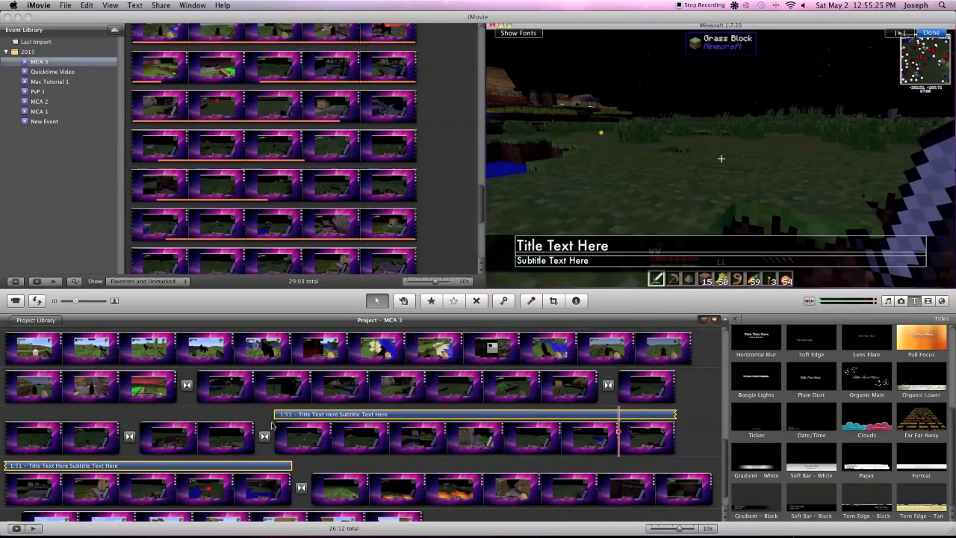
Step: Trim the title over the night clip to 20 seconds and set its main line to "I didn't realize this was a regulal wolf, not a Warewolf"
left_click_drag(275, 418, 292, 416)
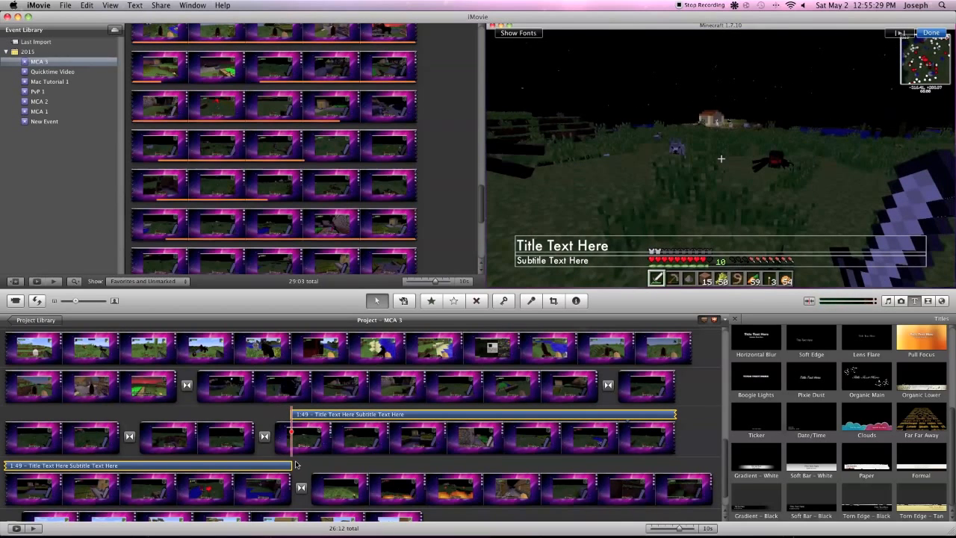
left_click_drag(292, 467, 419, 414)
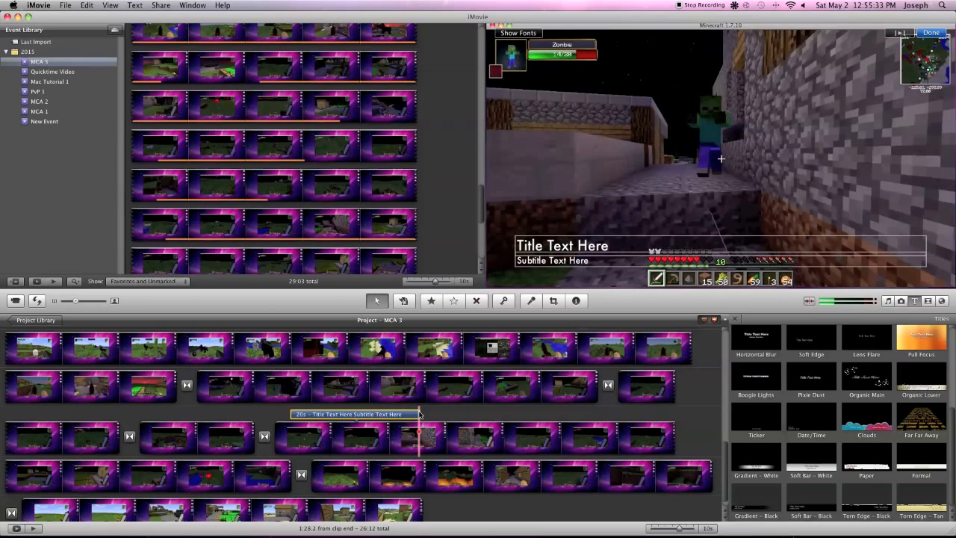
left_click(566, 245)
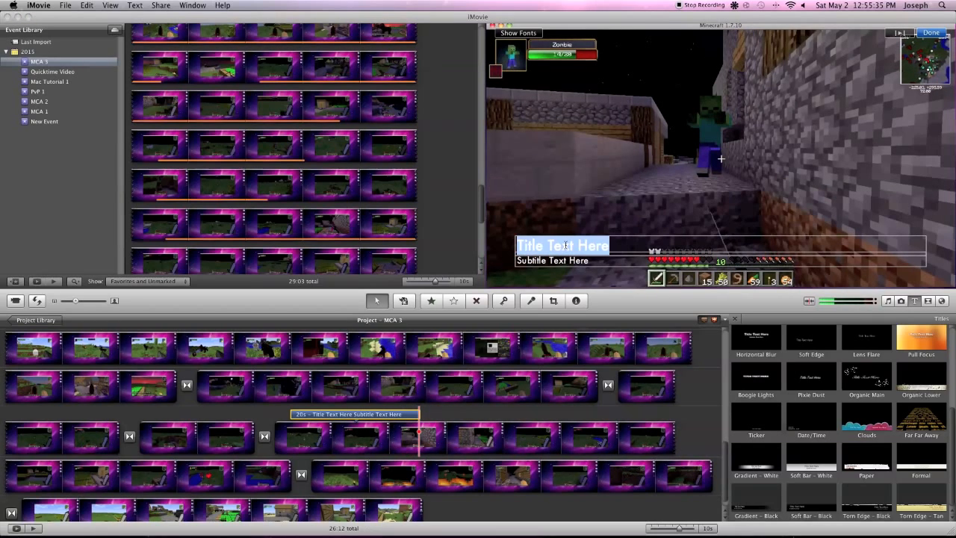
key("BackSpace")
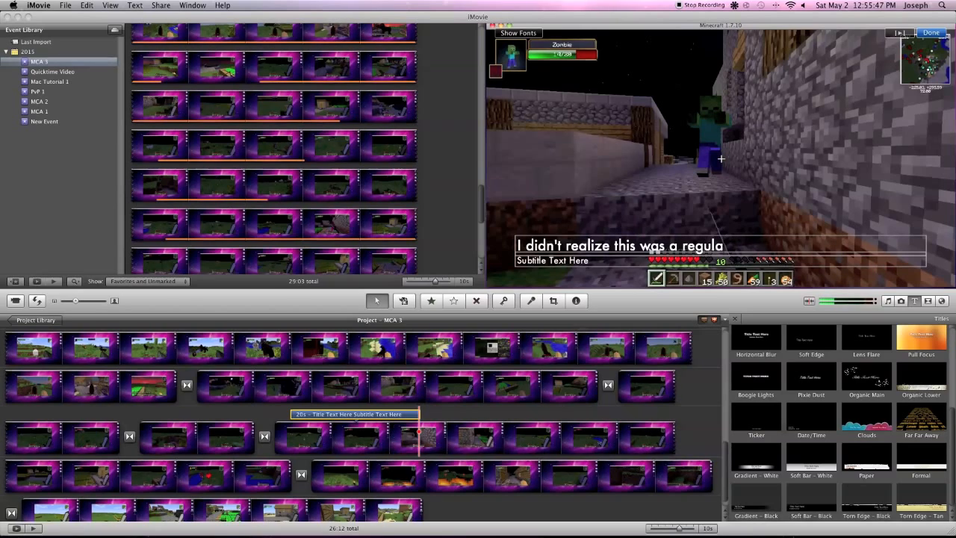
type("wolf, not a Warewolf")
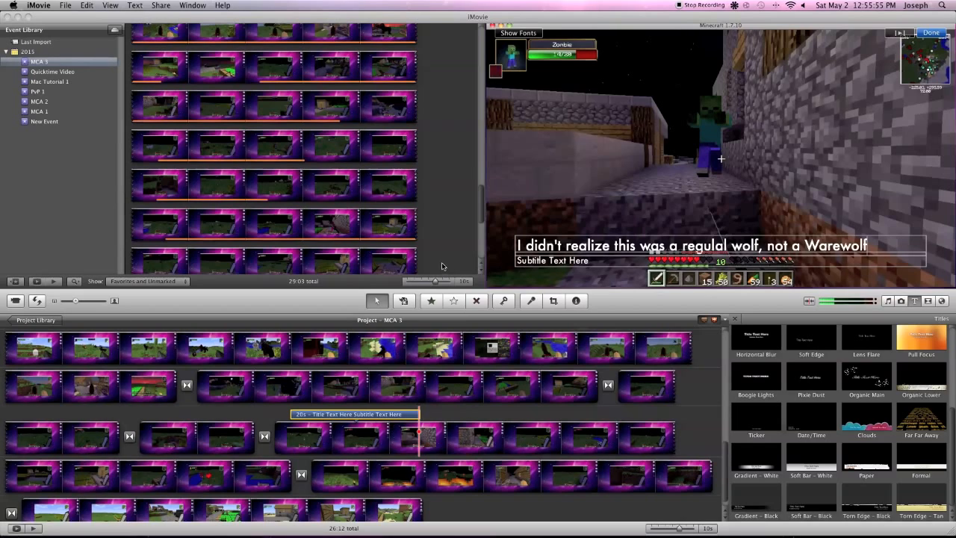
Step: Replace the title's subtitle placeholder with "I must look like an idiot", correcting the spelling of "idiot"
key("Tab")
key("BackSpace")
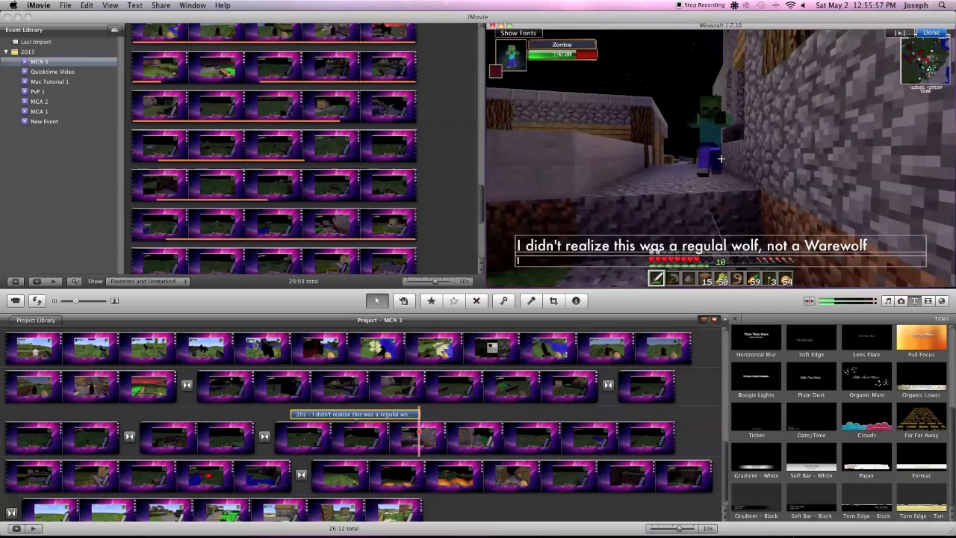
type("I must have")
type(" and")
type("i")
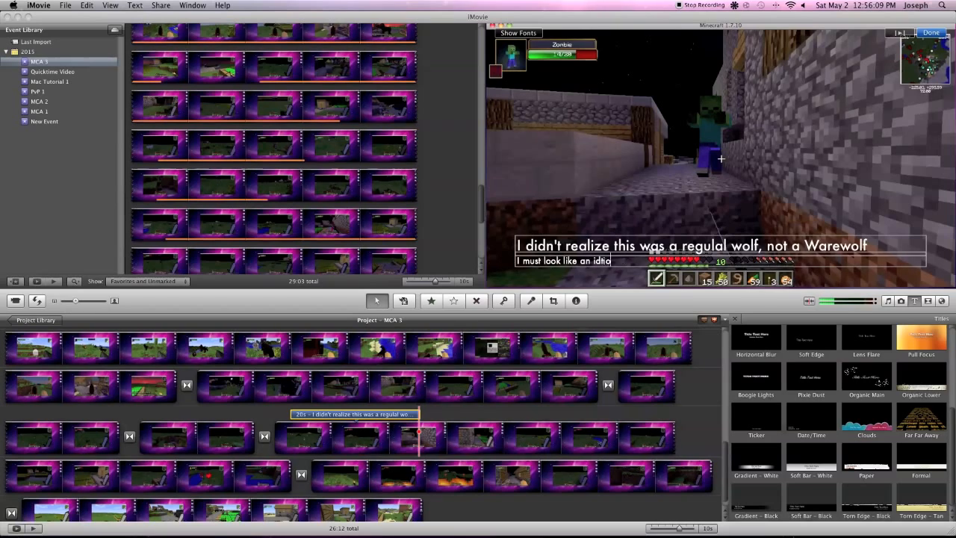
right_click(597, 260)
left_click(598, 261)
key("Right")
type("iot")
right_click(609, 261)
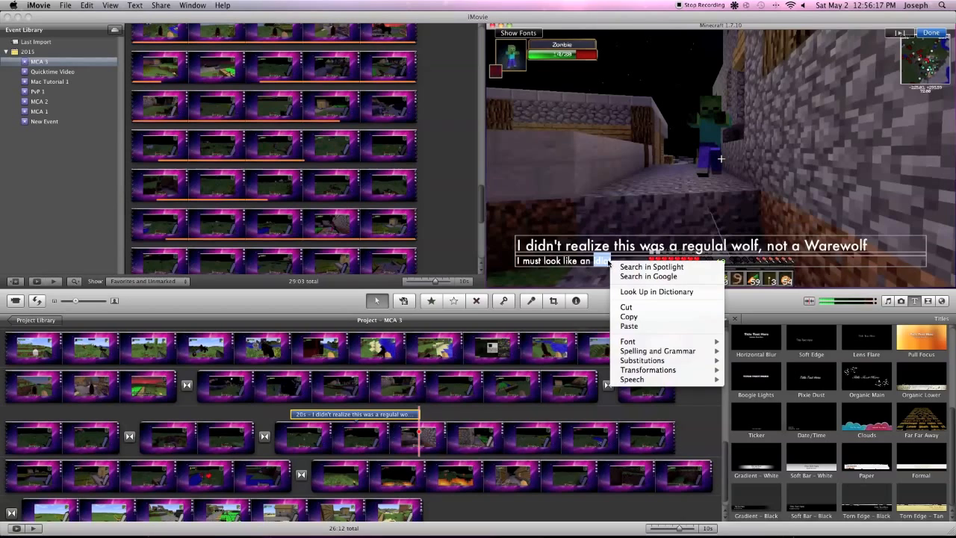
key("Escape")
Step: Correct the misspelled "Warewolf" in the title's main line to the suggested spelling "Werewolf"
right_click(846, 240)
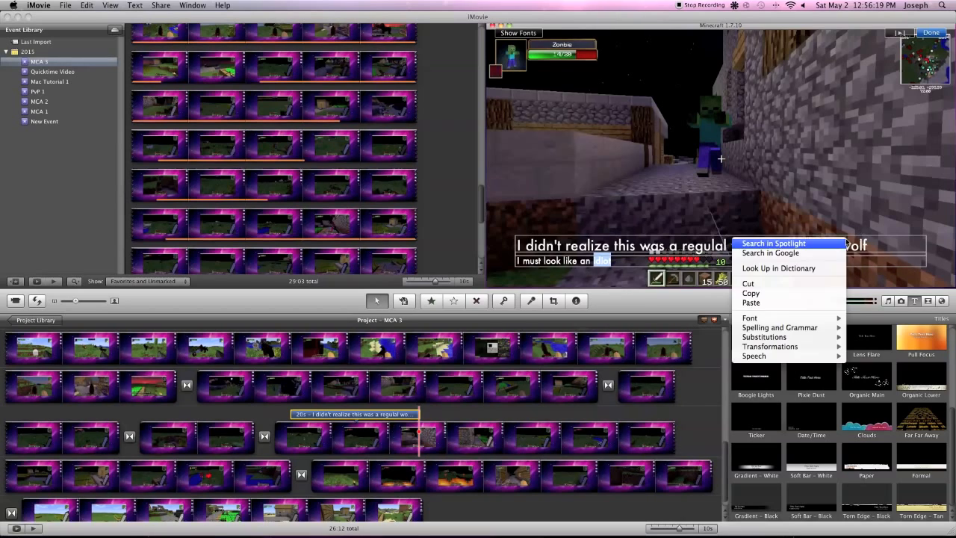
left_click(861, 246)
right_click(853, 245)
key("Escape")
left_click(848, 247)
right_click(848, 247)
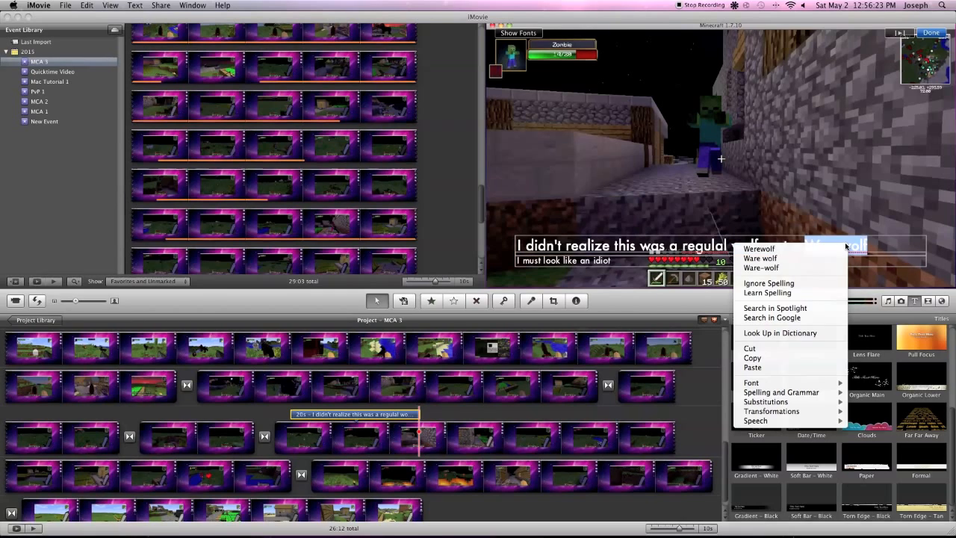
left_click(845, 248)
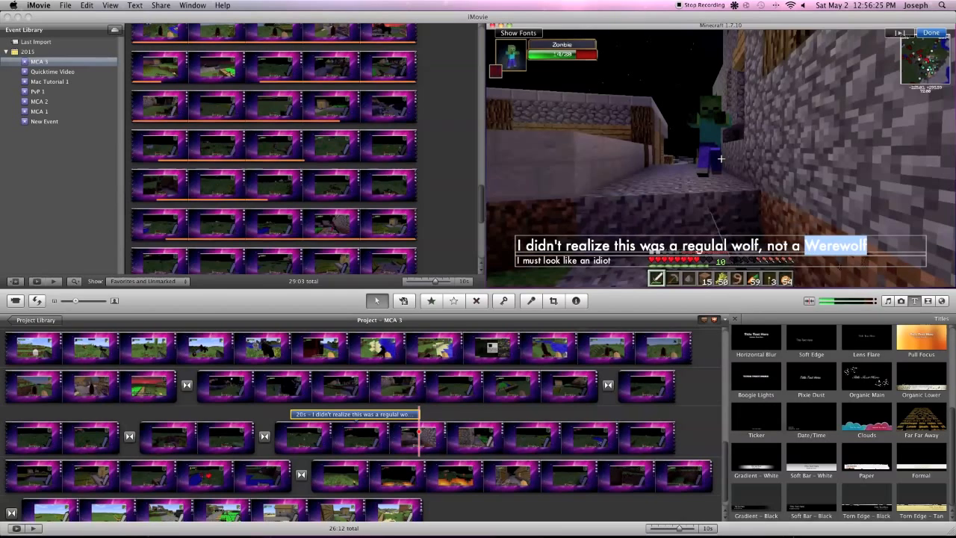
Step: Set the font size of the subtitle line "I must look like an idiot" to 18
left_click_drag(517, 260, 609, 260)
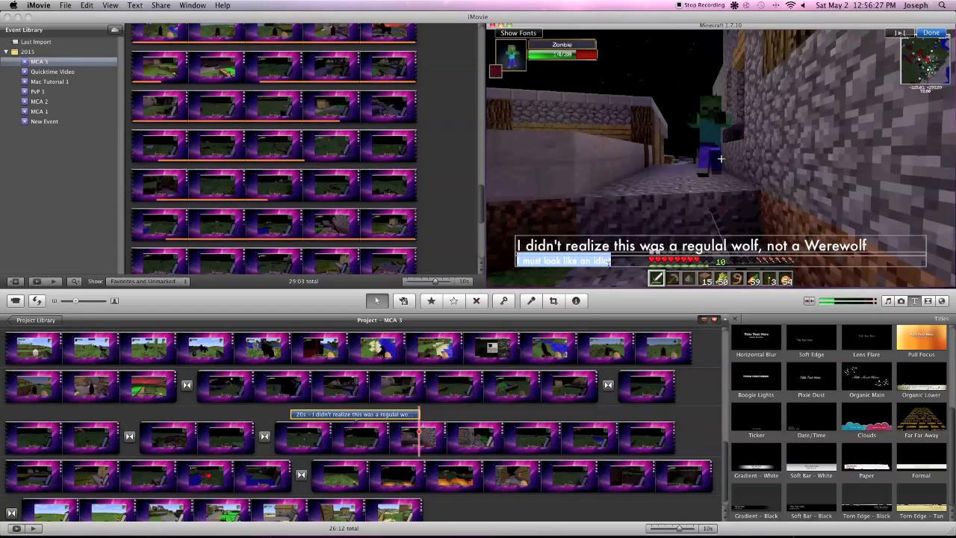
left_click(135, 6)
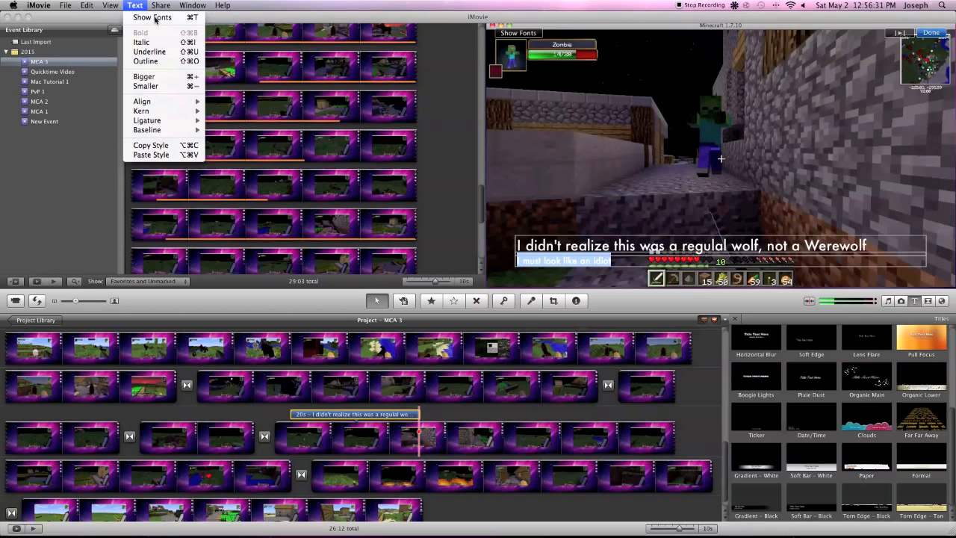
left_click(153, 17)
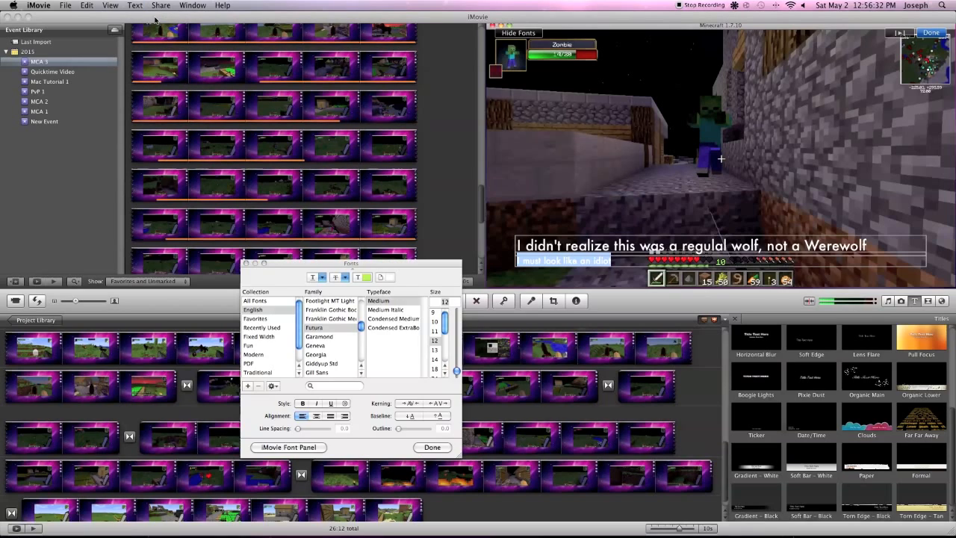
left_click(434, 369)
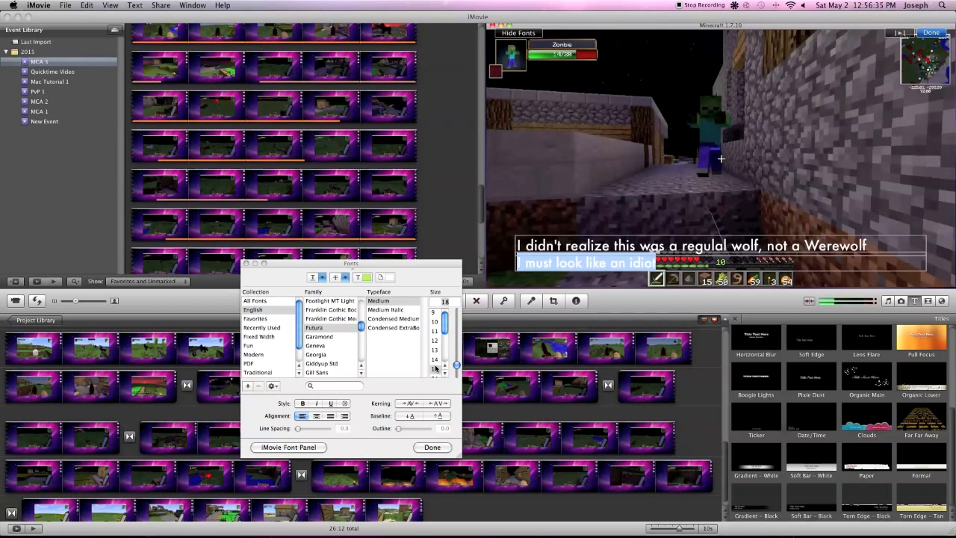
left_click(435, 359)
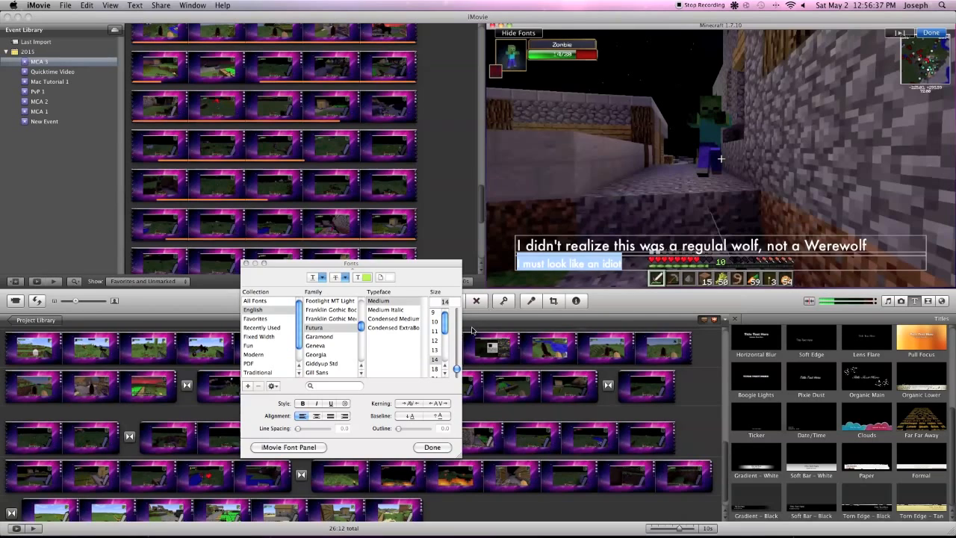
left_click(435, 369)
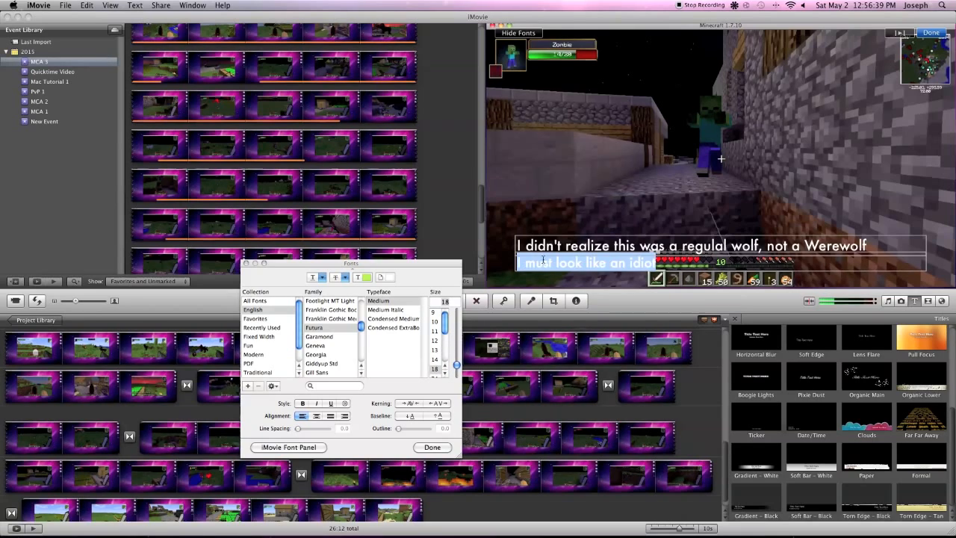
Step: Set the title's main line to font size 18 so both lines match
left_click(544, 251)
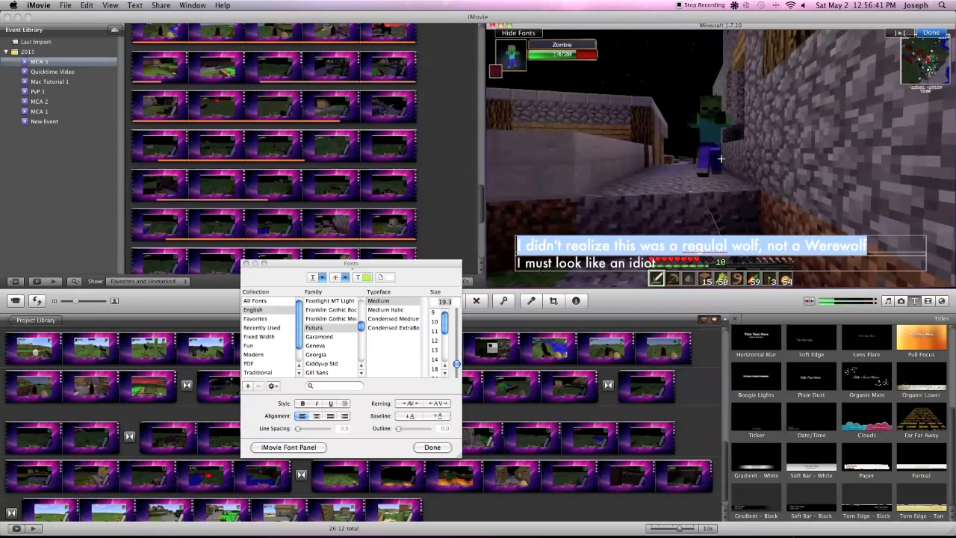
left_click(535, 263)
left_click(532, 247)
left_click(438, 369)
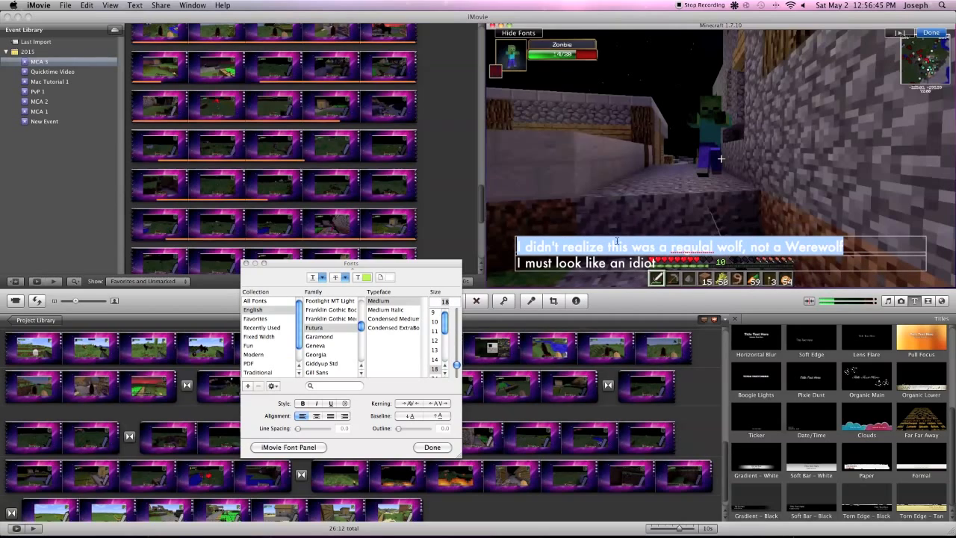
Step: Browse the font families, try centred alignment on the title text and restore left alignment
scroll(329, 344, "down", 10)
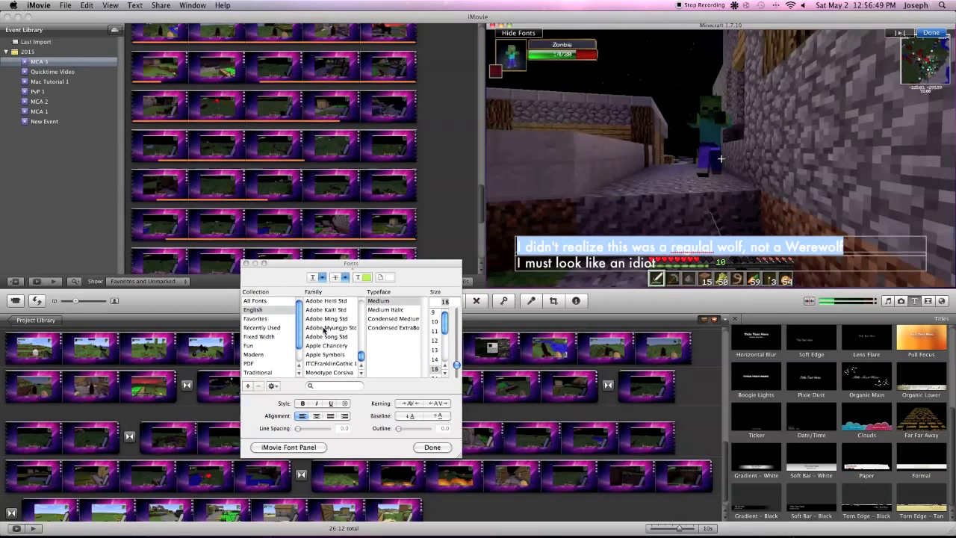
scroll(324, 331, "up", 10)
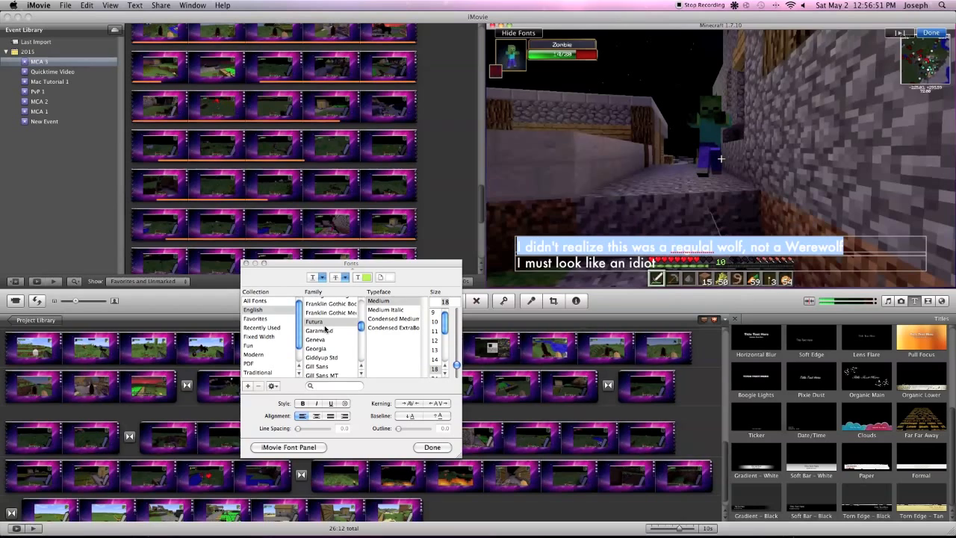
scroll(325, 329, "up", 5)
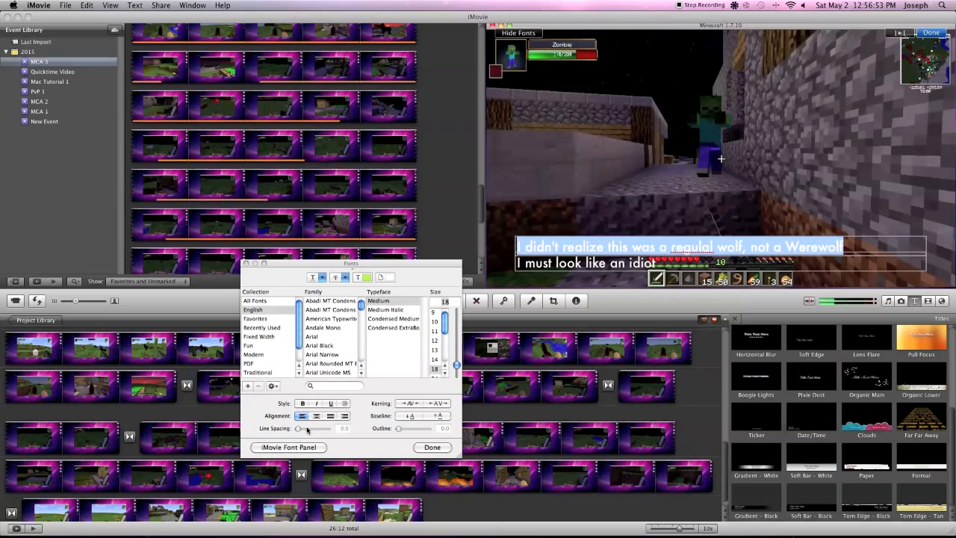
left_click(333, 417)
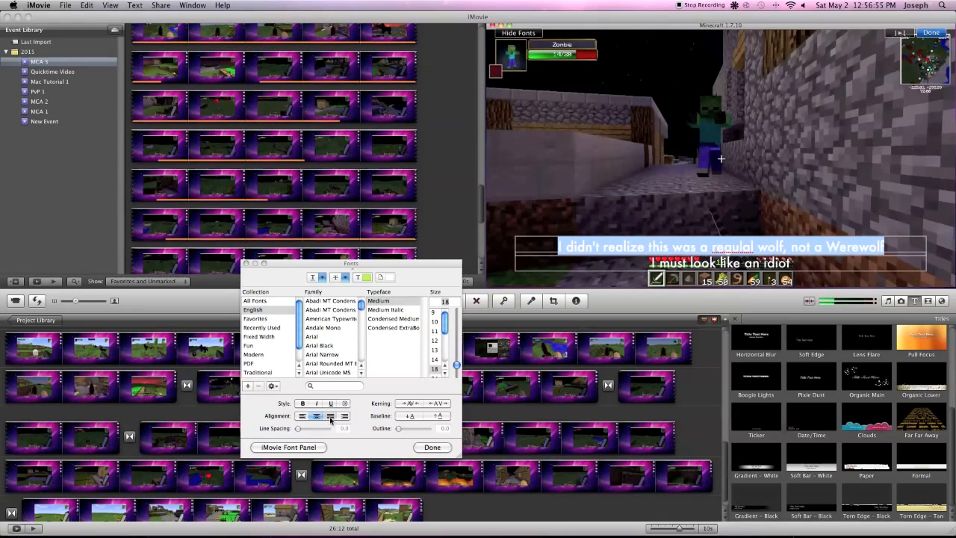
left_click(302, 417)
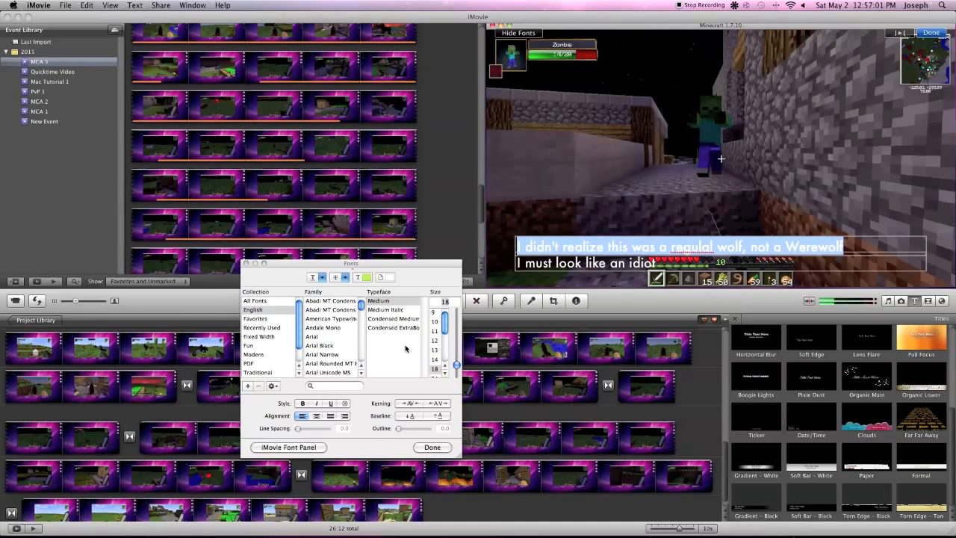
Step: Finish the font settings and play the start of the night clip to review the title over the footage
left_click(433, 448)
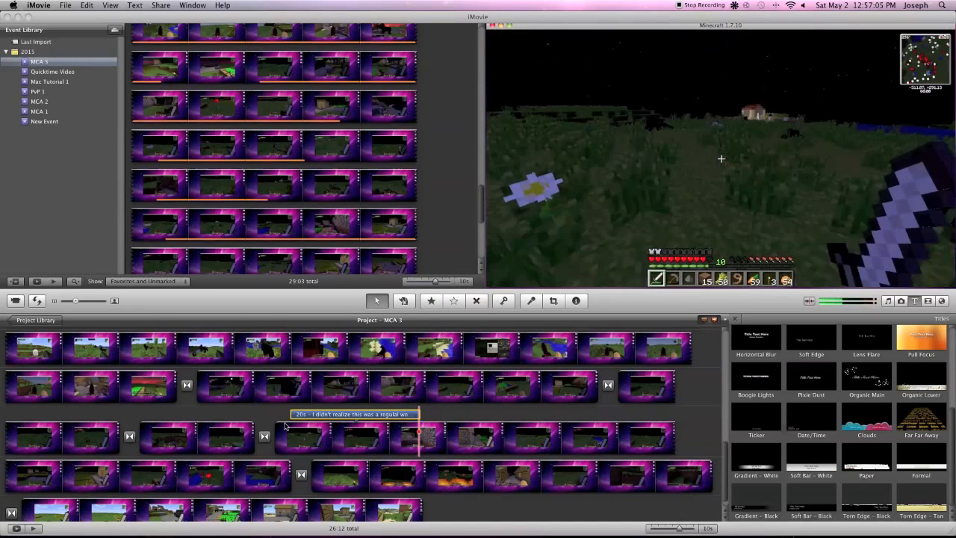
left_click(310, 439)
key("space")
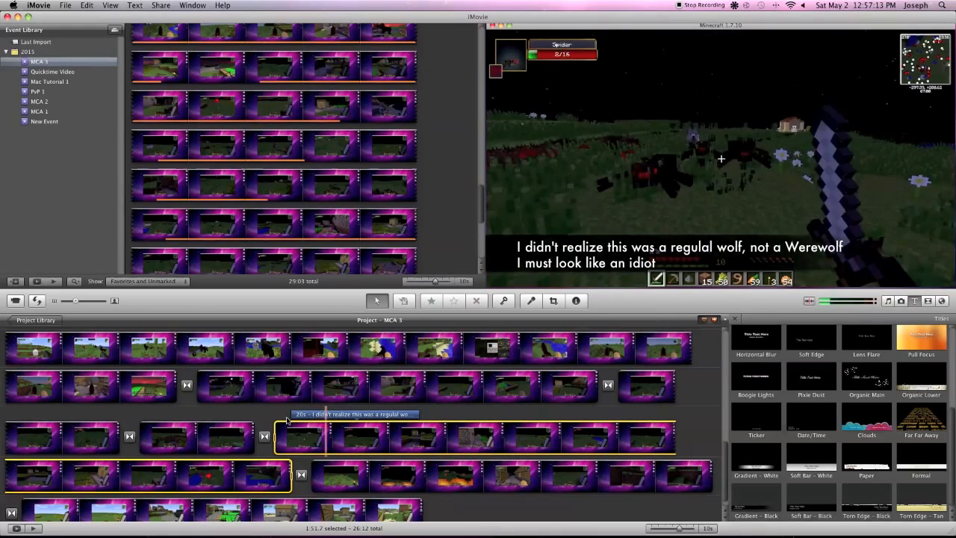
left_click(286, 421)
scroll(290, 420, "down", 1)
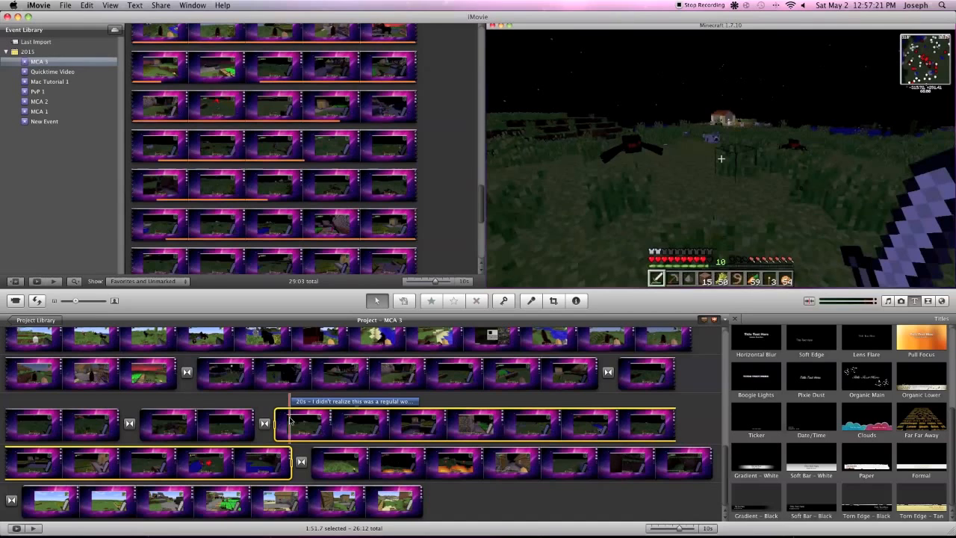
key("space")
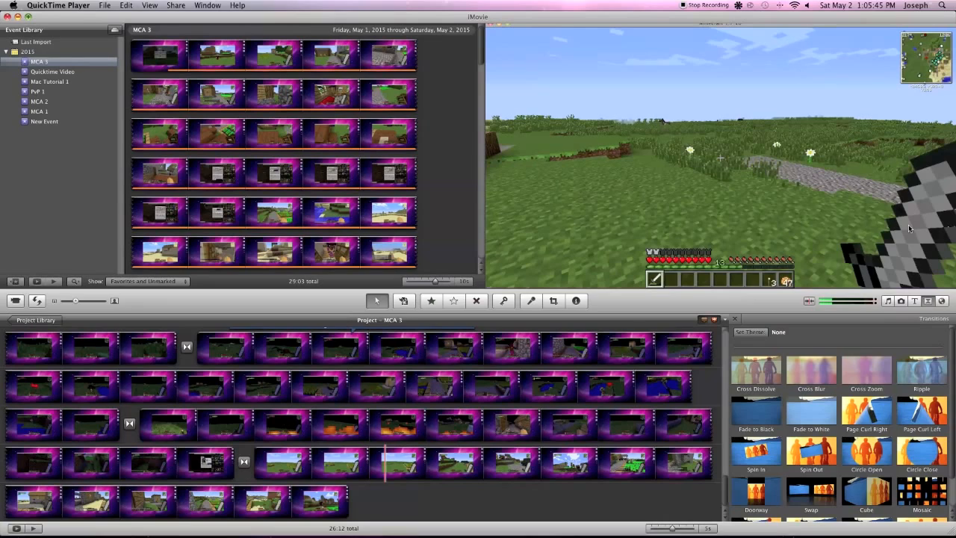
Step: Try the first iPhoto event's village picture as an end image after the last project clip, and delete it
left_click(901, 301)
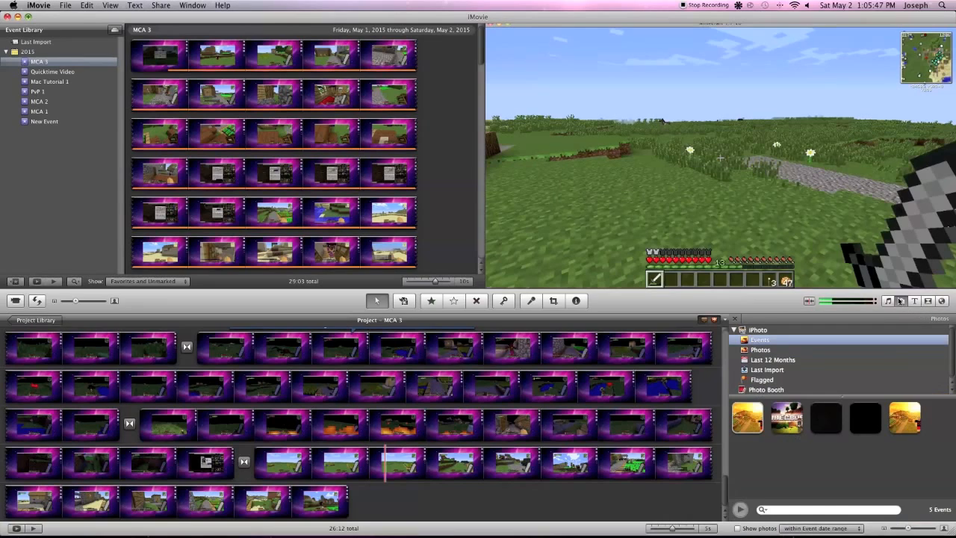
left_click(739, 416)
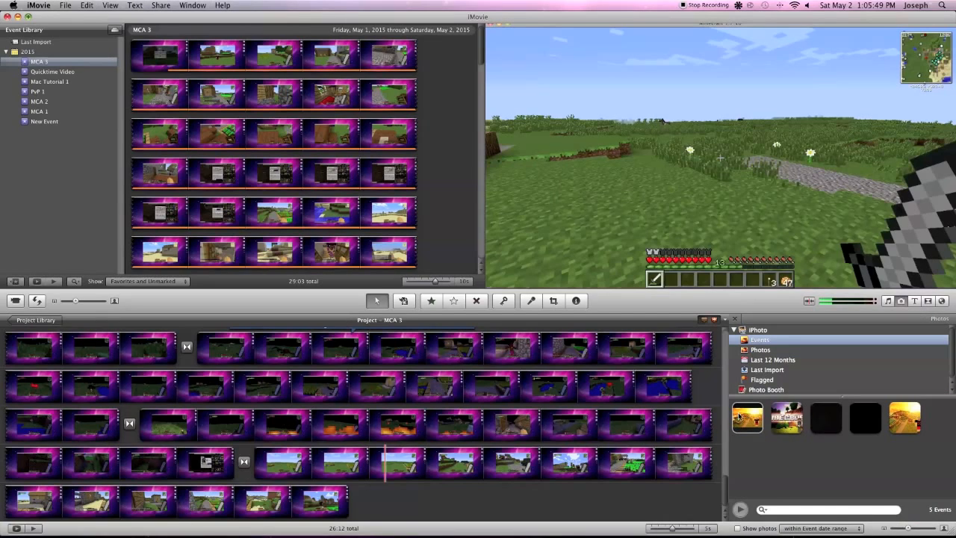
left_click(747, 418)
left_click_drag(747, 418, 443, 503)
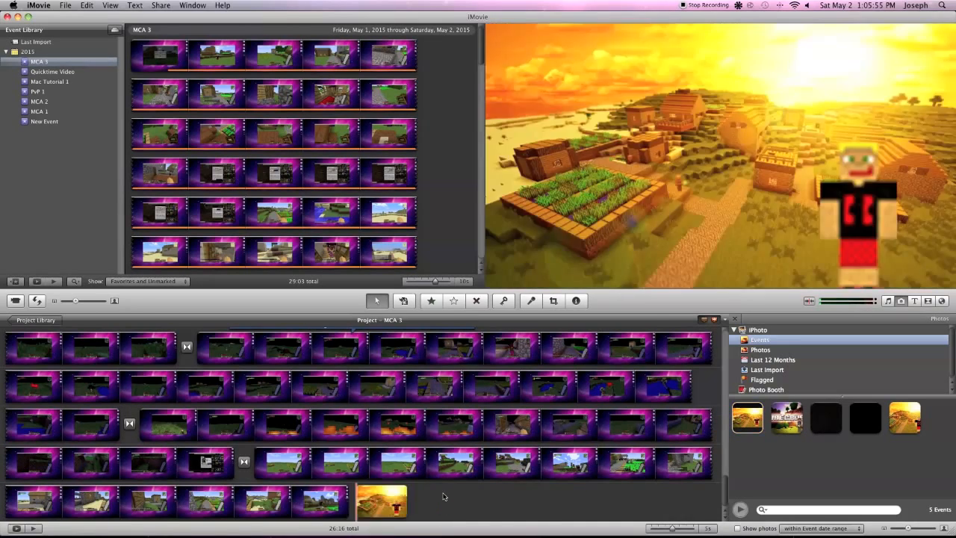
left_click(386, 509)
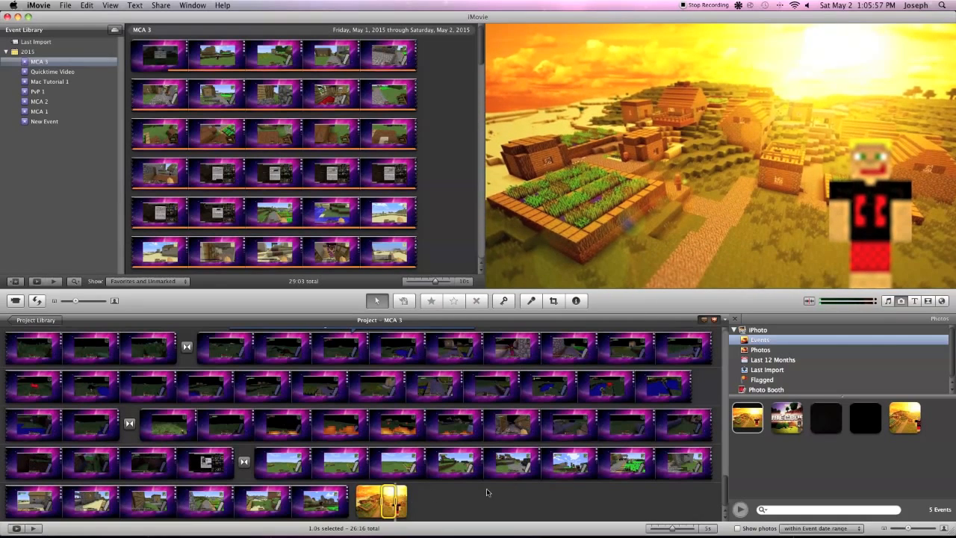
key("Delete")
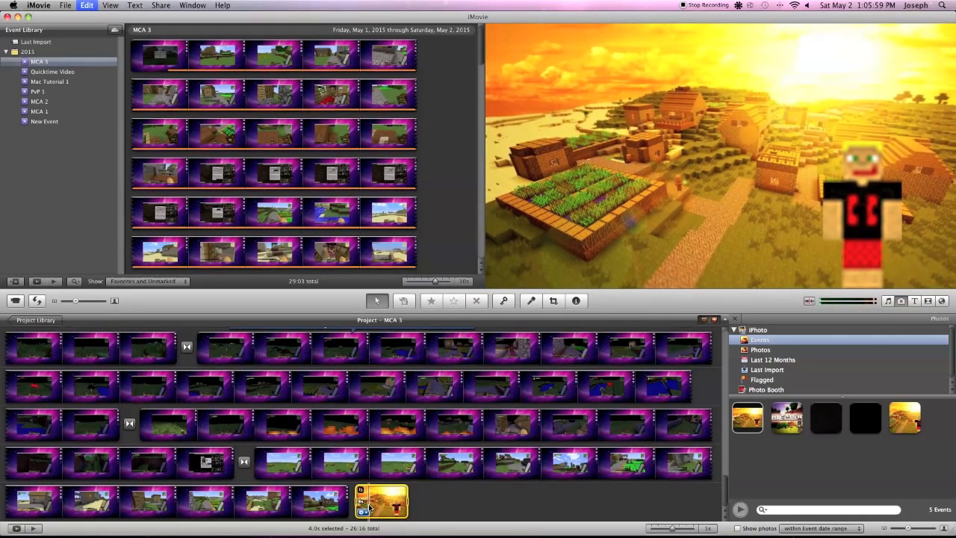
Step: Add the village picture from the last iPhoto event to the end of the project
left_click(915, 419)
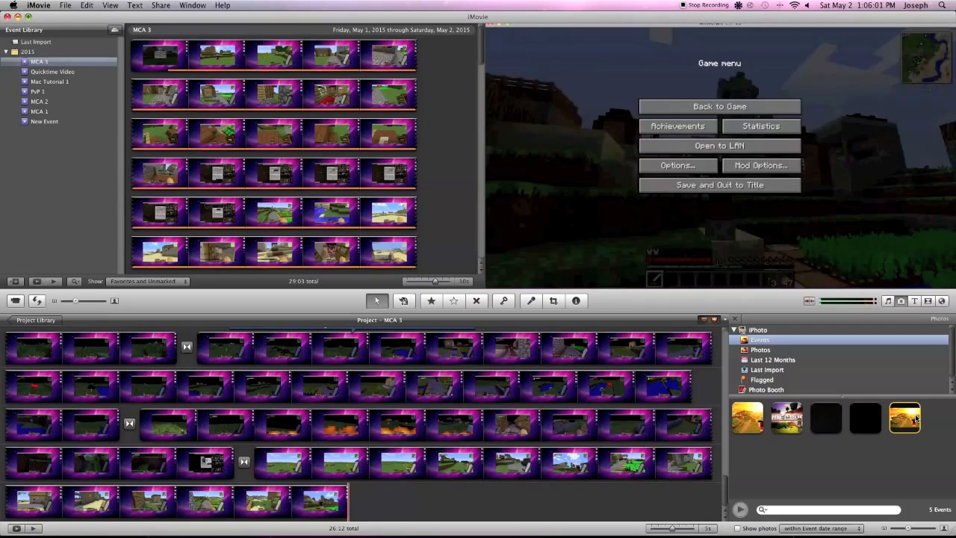
left_click_drag(916, 419, 453, 505)
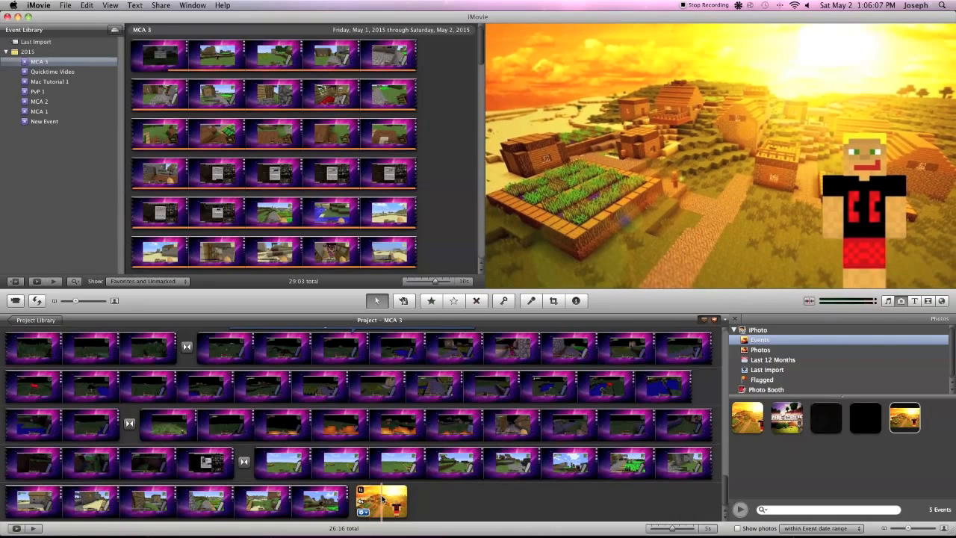
Step: Replace the end picture's Ken Burns effect with a Crop covering nearly the whole image, down to its lower edge
left_click(383, 505)
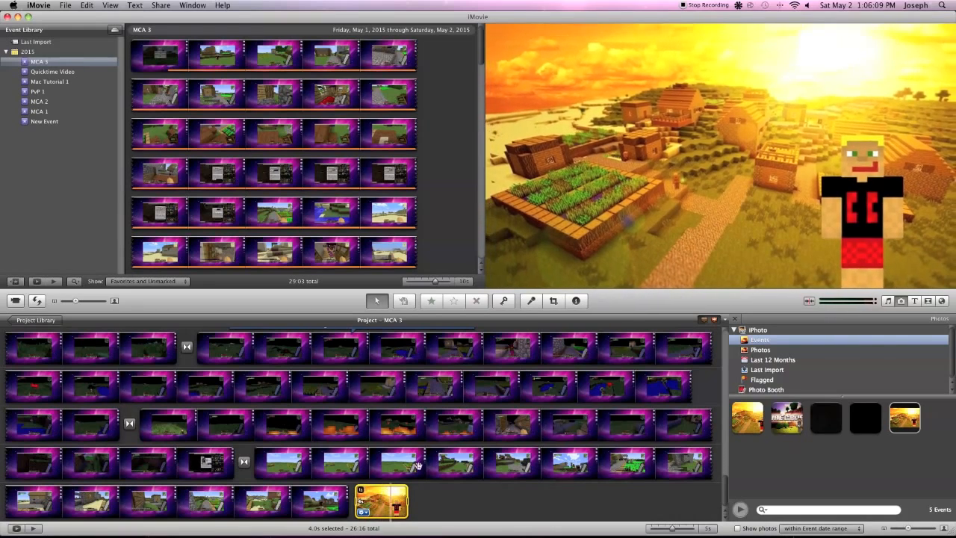
left_click(555, 300)
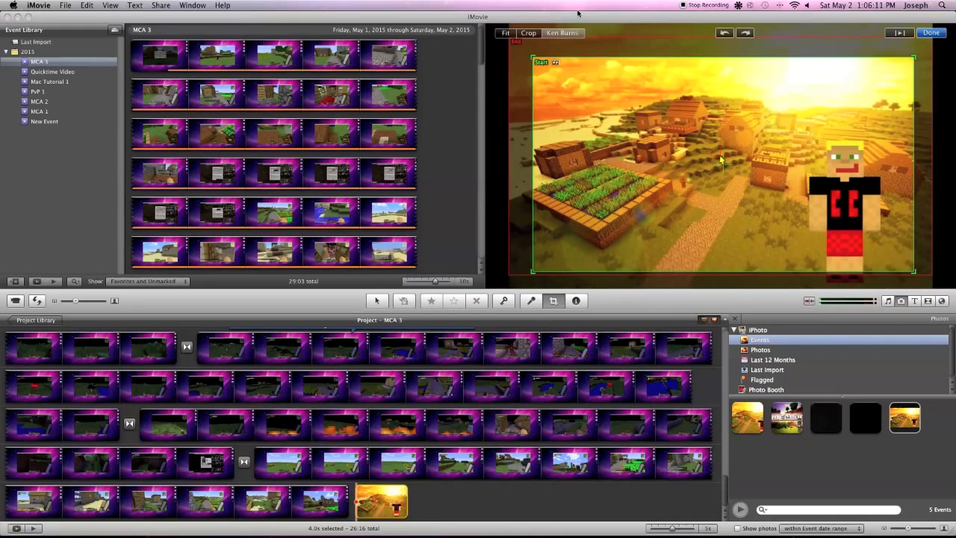
left_click(507, 33)
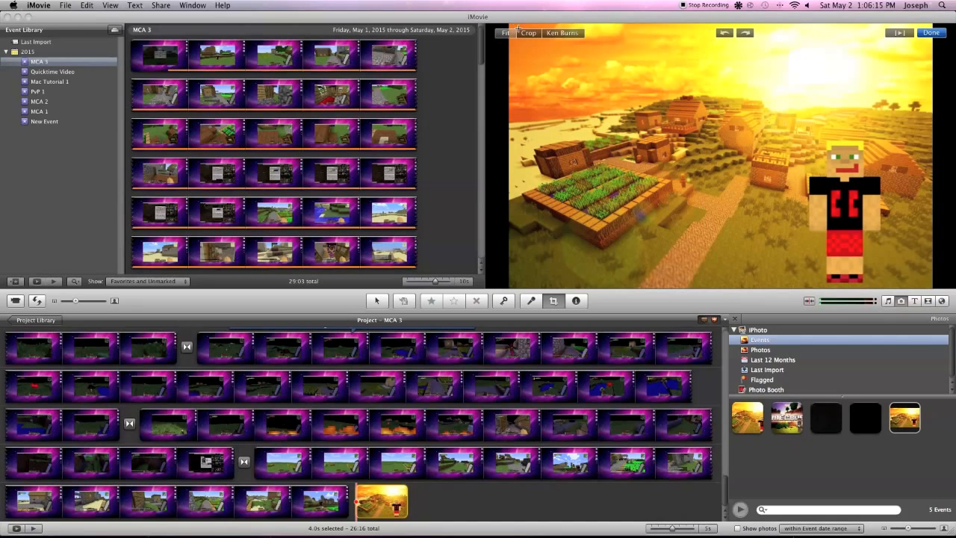
left_click(528, 33)
left_click_drag(541, 65, 509, 29)
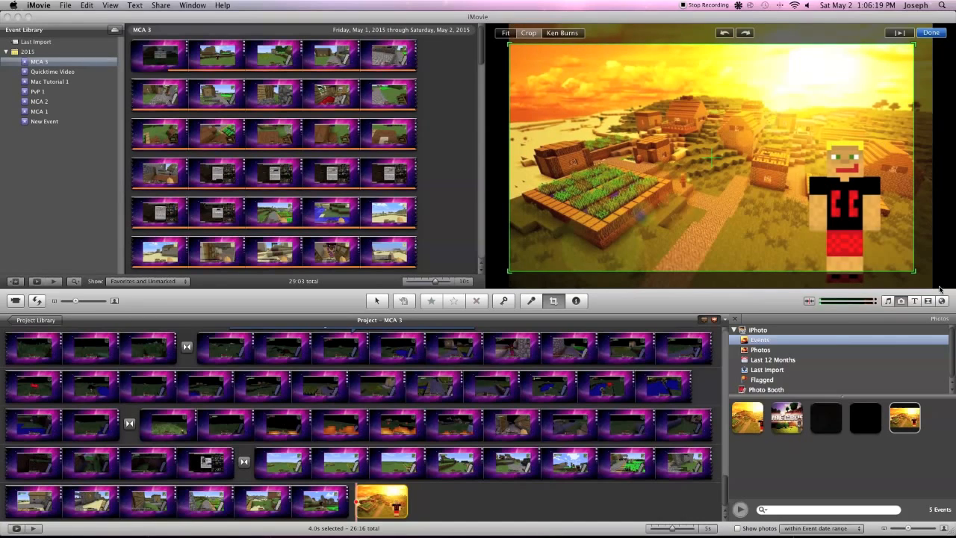
left_click_drag(915, 273, 939, 301)
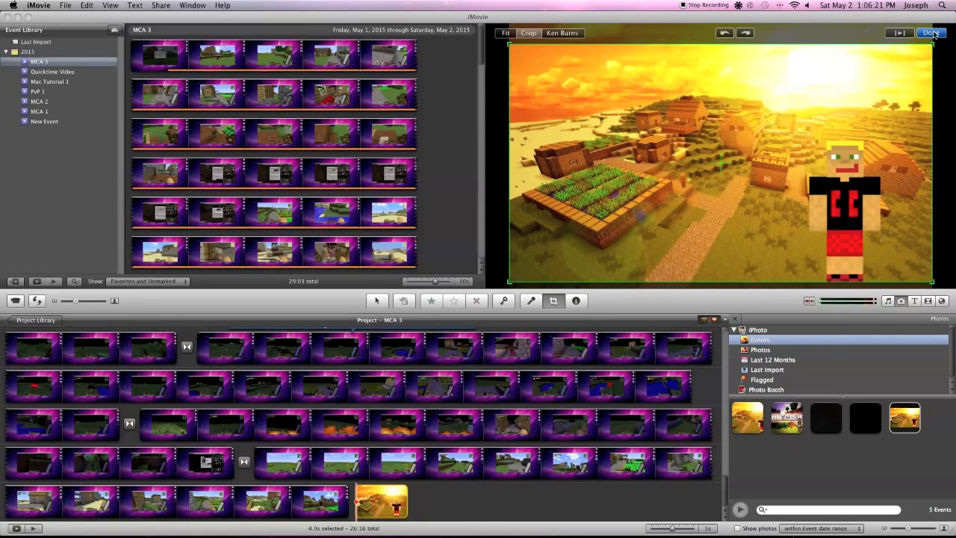
left_click_drag(812, 133, 813, 138)
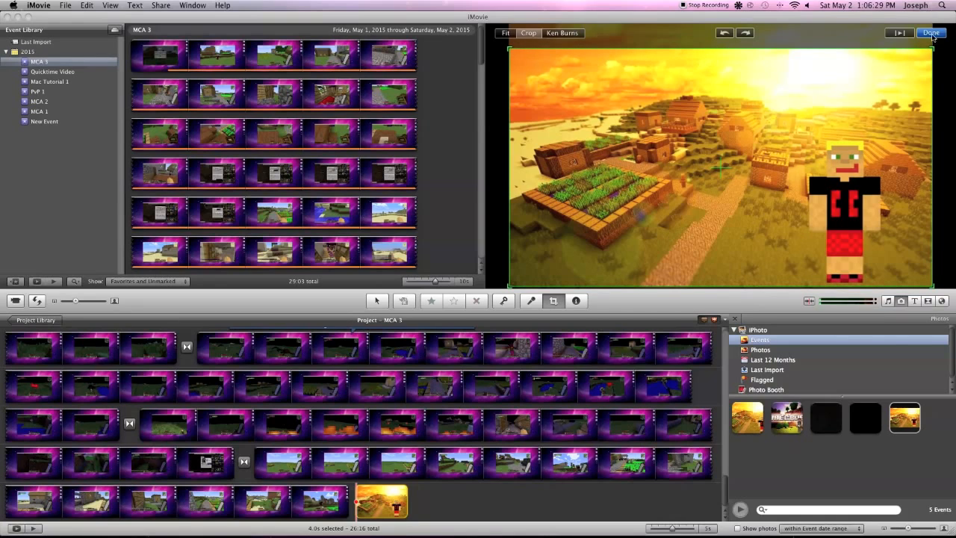
left_click(930, 32)
Step: Set the end picture's duration to 15 seconds in its clip adjustments
right_click(374, 507)
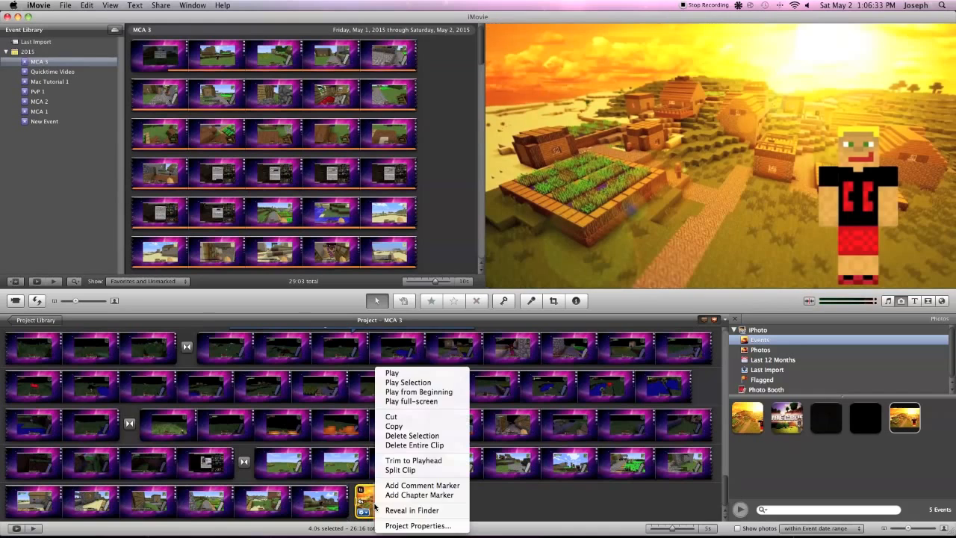
left_click(366, 511)
left_click(363, 512)
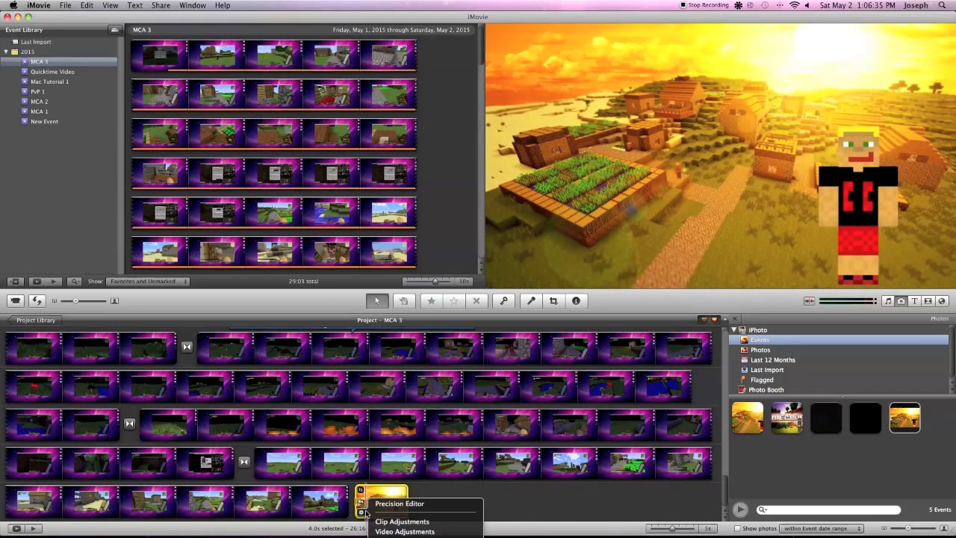
left_click(373, 520)
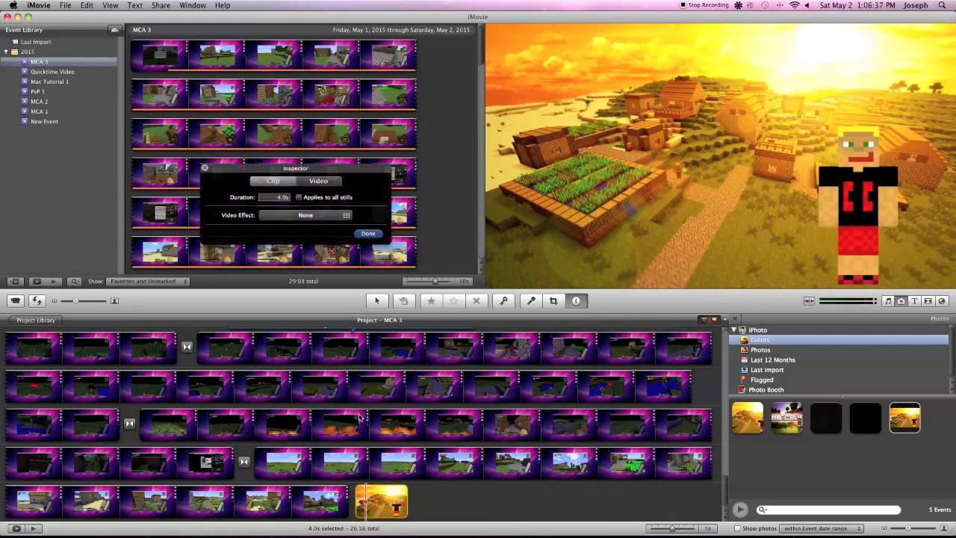
double_click(280, 198)
type("15")
left_click(368, 234)
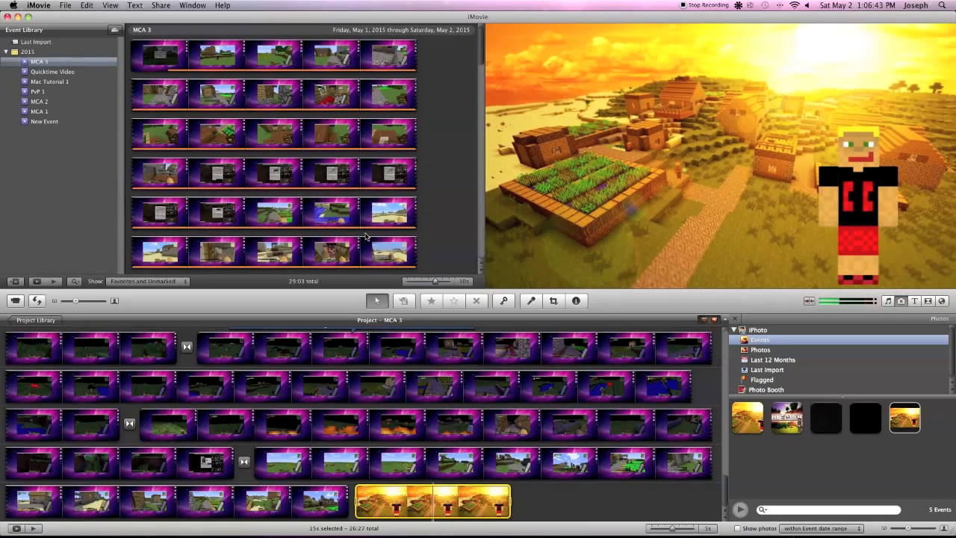
Step: Look through the MCA 2 event footage for a section to show over the end picture
scroll(356, 250, "down", 3)
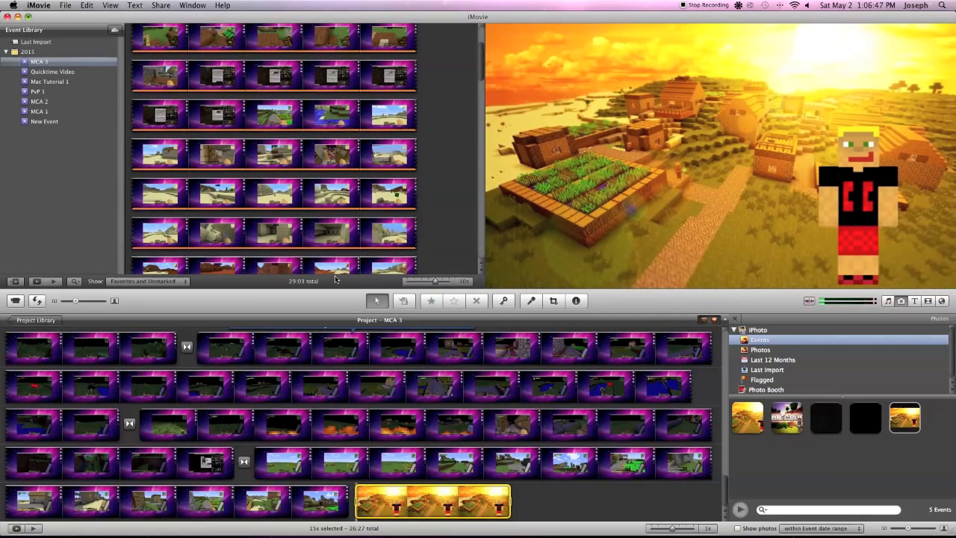
left_click(39, 101)
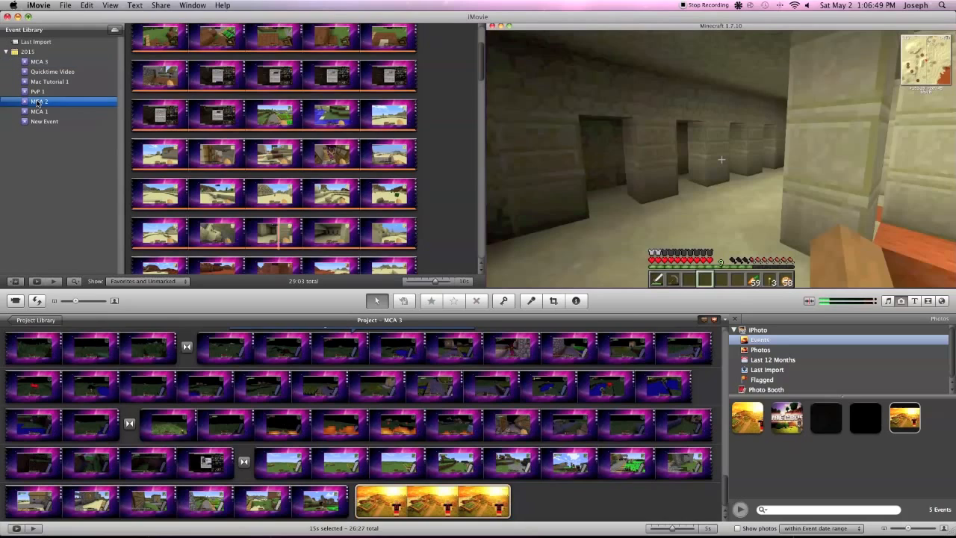
scroll(216, 175, "down", 1)
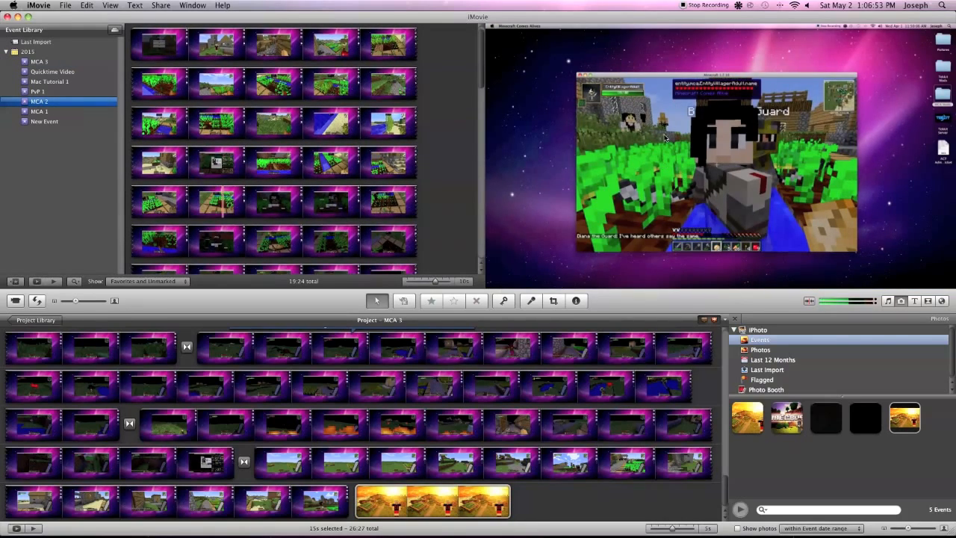
left_click(553, 301)
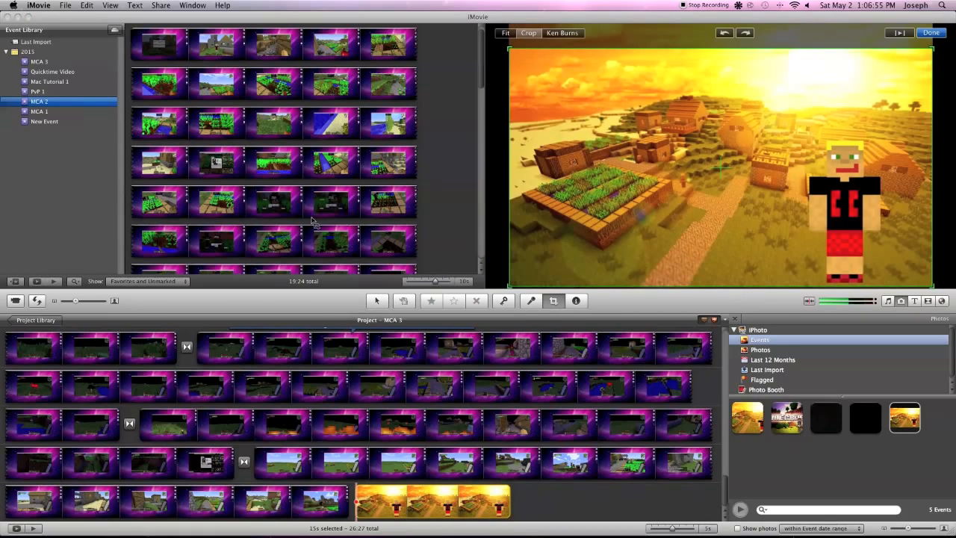
scroll(279, 200, "down", 1)
scroll(279, 200, "down", 5)
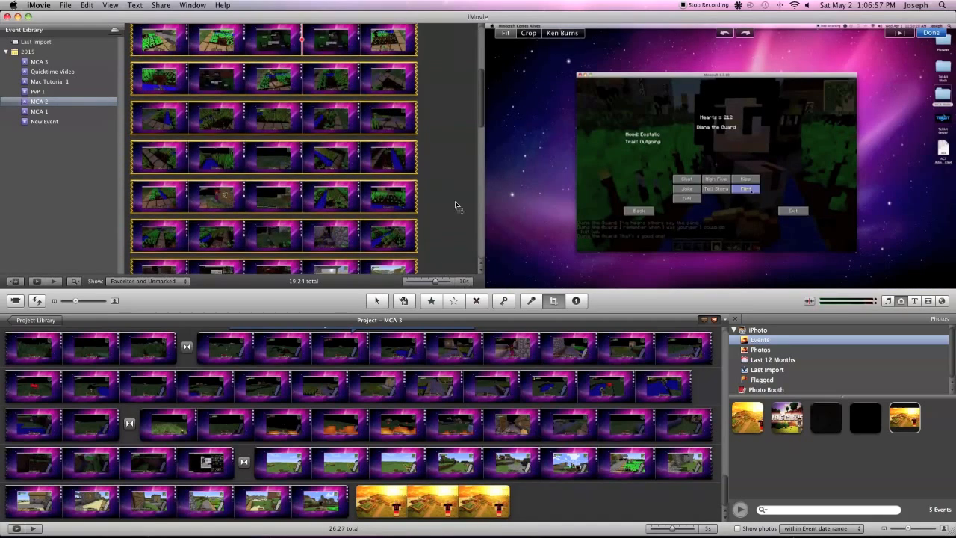
scroll(273, 142, "up", 5)
scroll(249, 118, "up", 1)
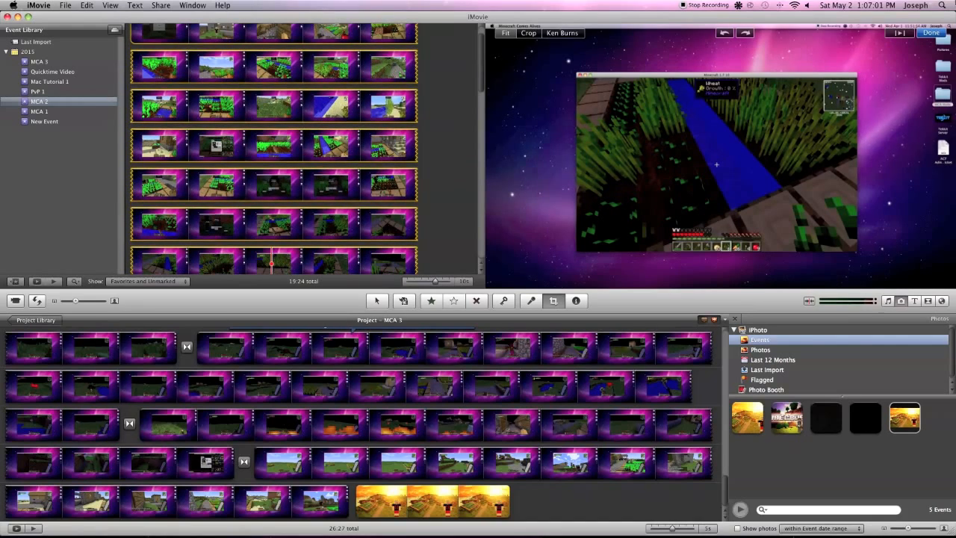
left_click(929, 34)
scroll(279, 178, "down", 10)
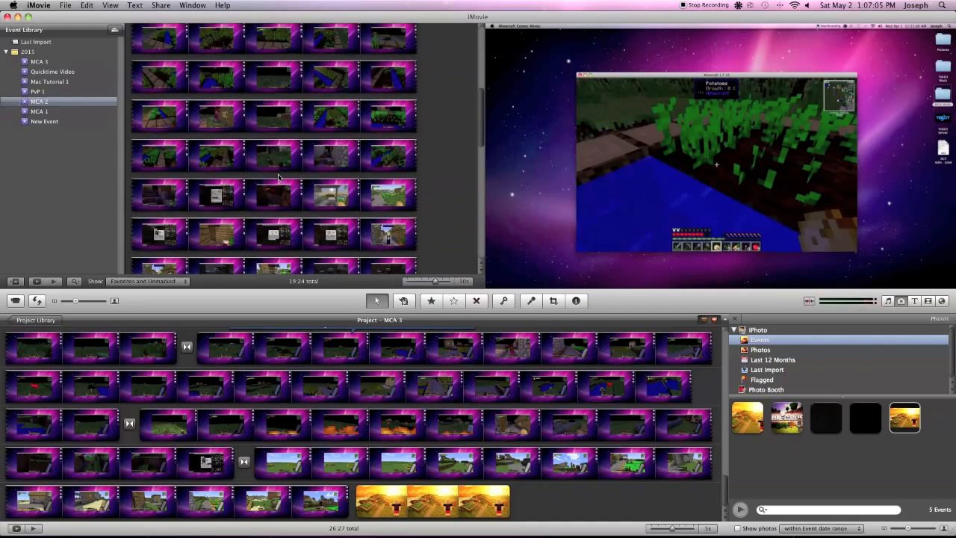
scroll(279, 178, "down", 2)
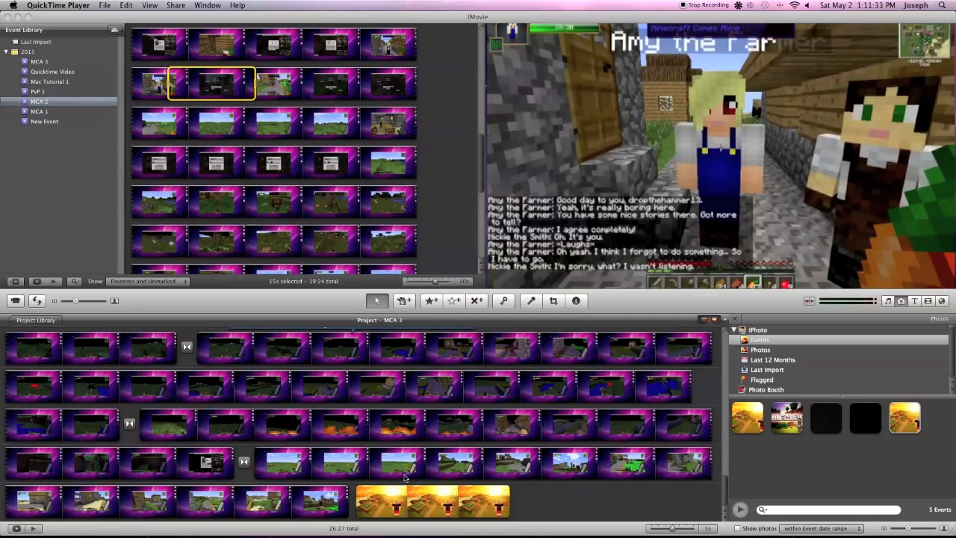
Step: Make sure Show Advanced Tools is enabled in the general preferences and close them
left_click(71, 60)
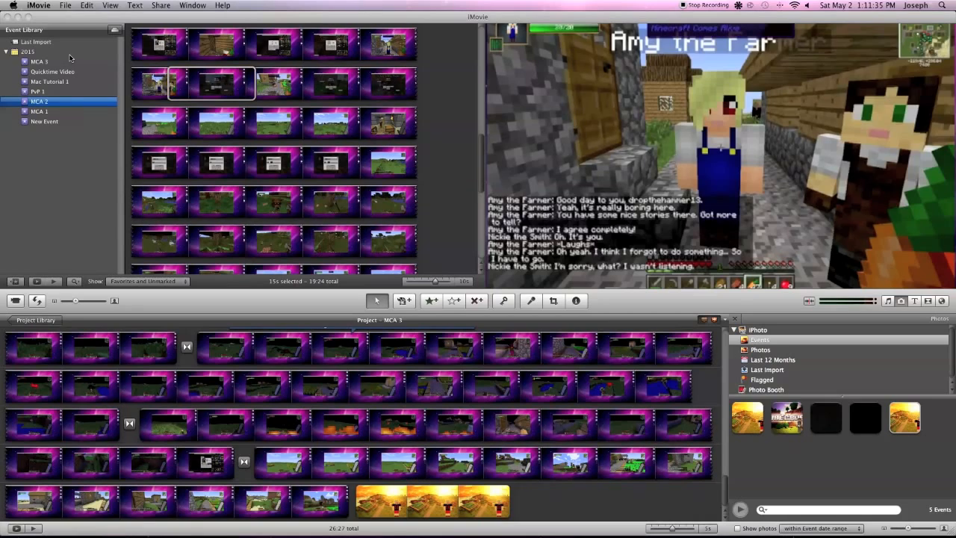
left_click(52, 4)
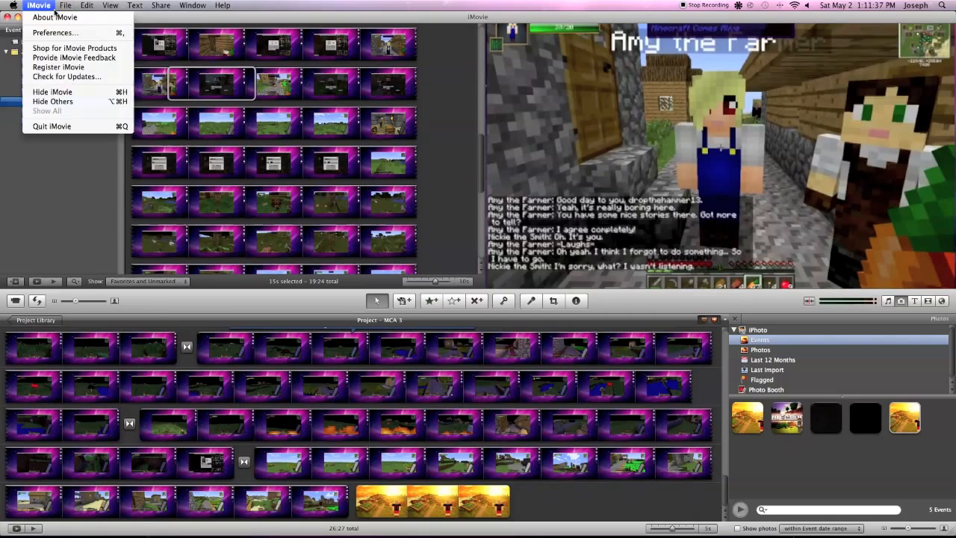
left_click(47, 33)
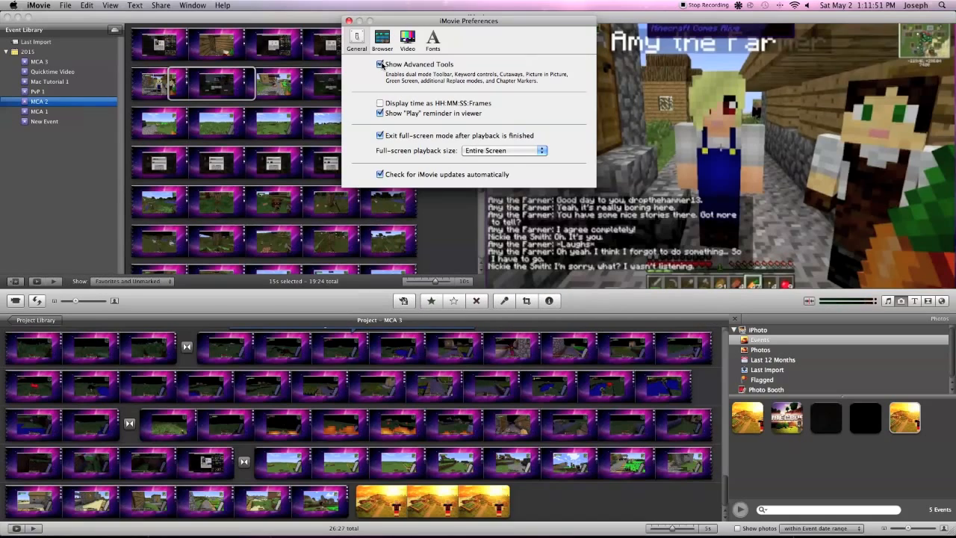
left_click(348, 21)
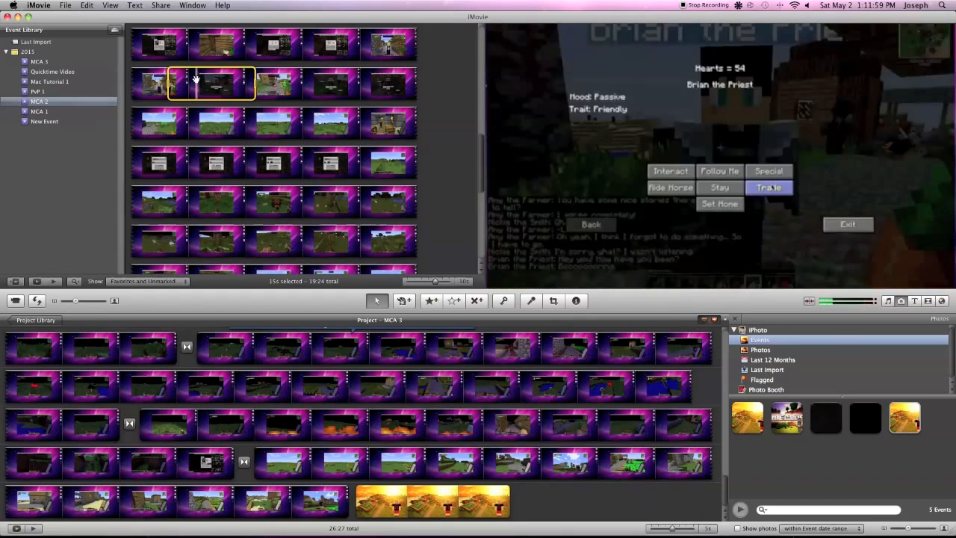
Step: Add the selected MCA 2 footage over the end picture as Picture in Picture, moved to the frame's upper-left corner and enlarged to about half its width
left_click_drag(195, 78, 383, 508)
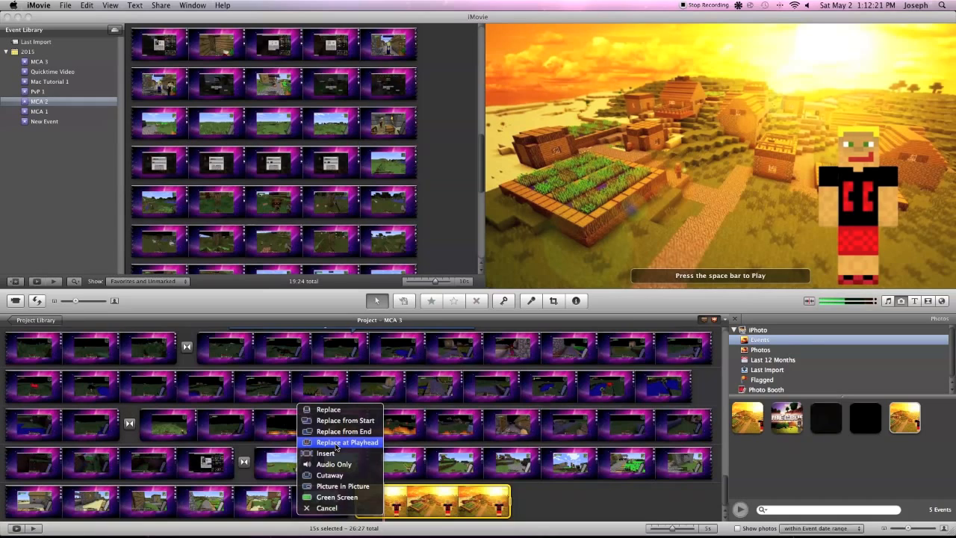
left_click(367, 487)
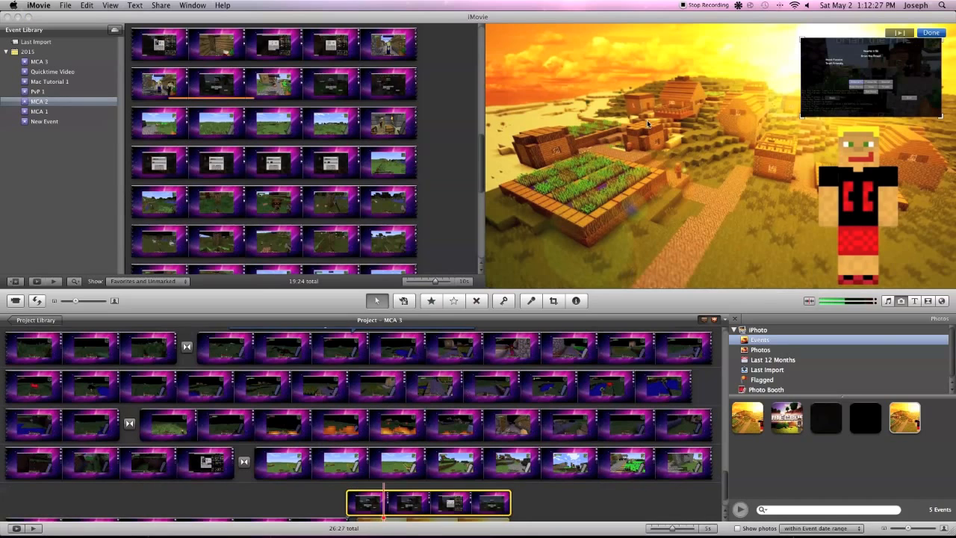
left_click_drag(871, 65, 561, 54)
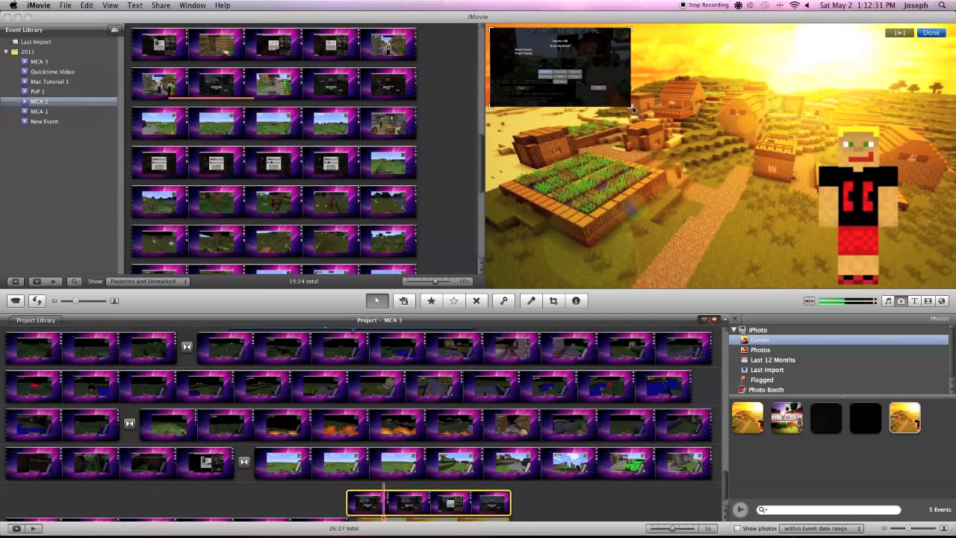
left_click_drag(630, 108, 721, 157)
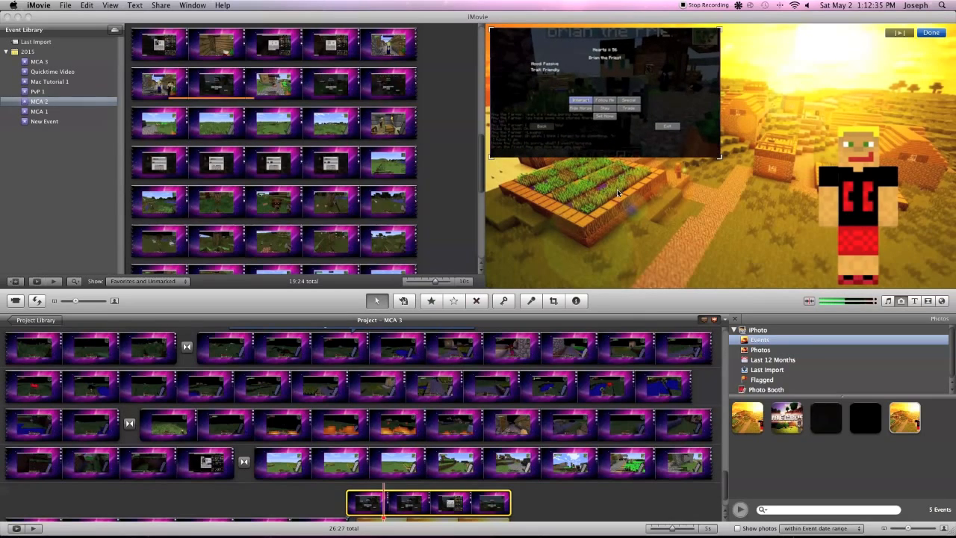
Step: Shift the overlay clip's start to the beginning of the end picture and briefly play it to check
scroll(348, 477, "down", 3)
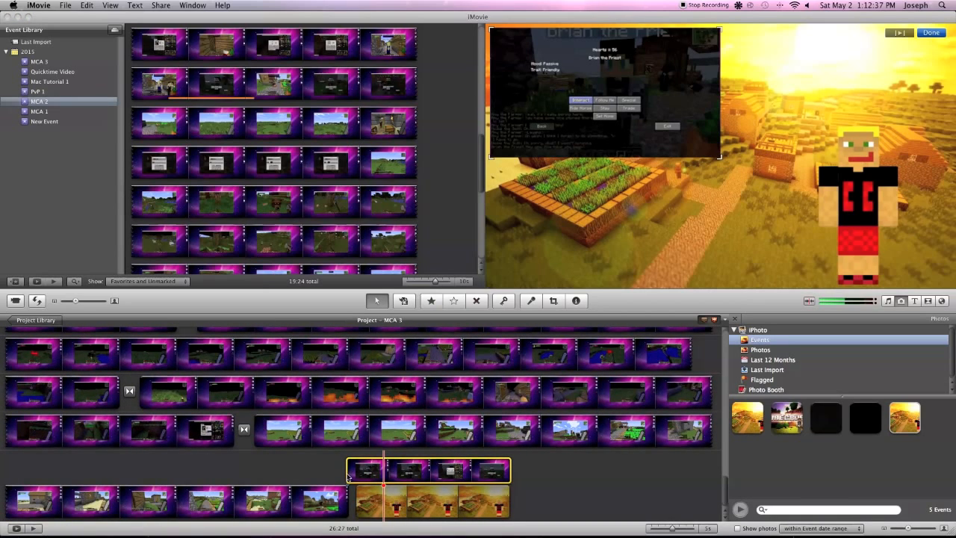
key("space")
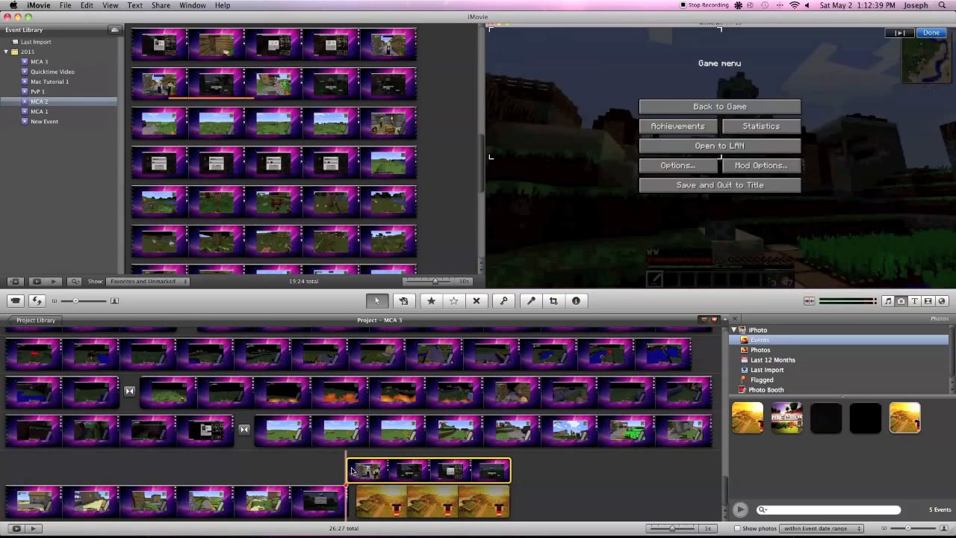
left_click_drag(354, 467, 357, 467)
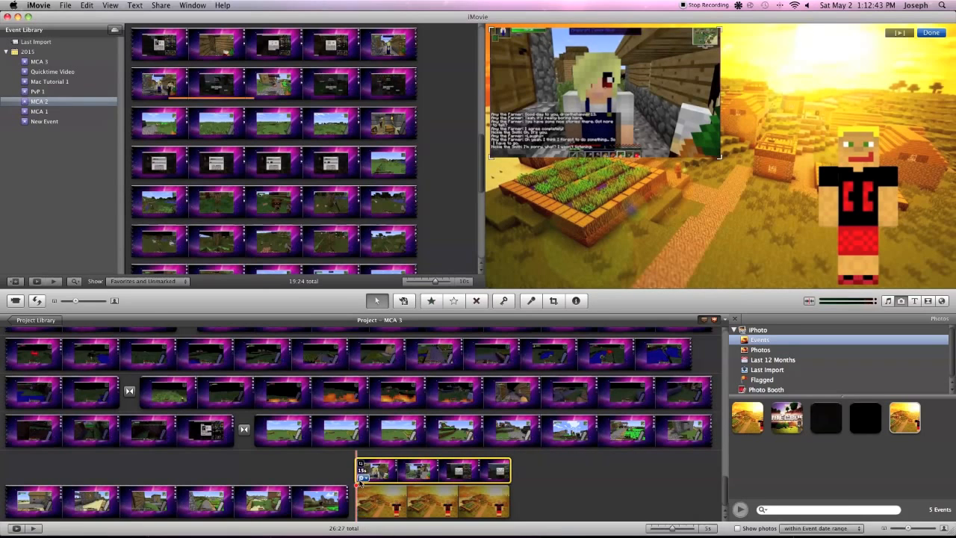
key("space")
key("space")
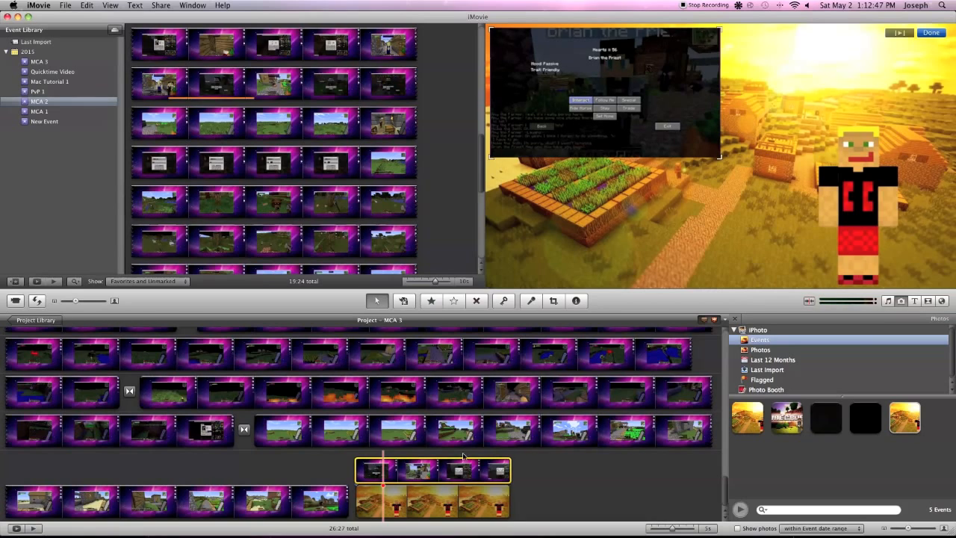
Step: Find the song Leaving by Silent Partner in the iTunes music and add it as background audio beneath the end picture
left_click(892, 302)
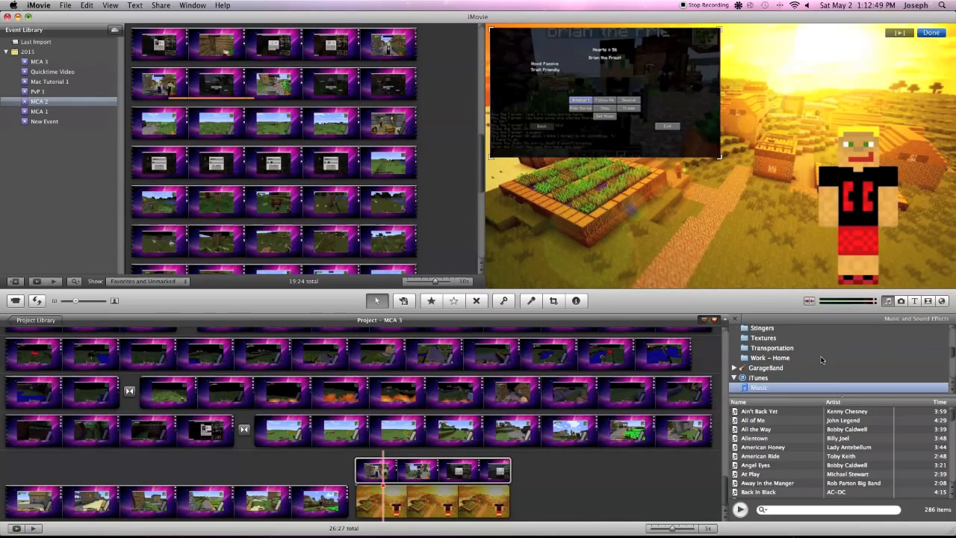
scroll(743, 461, "down", 10)
scroll(744, 461, "down", 8)
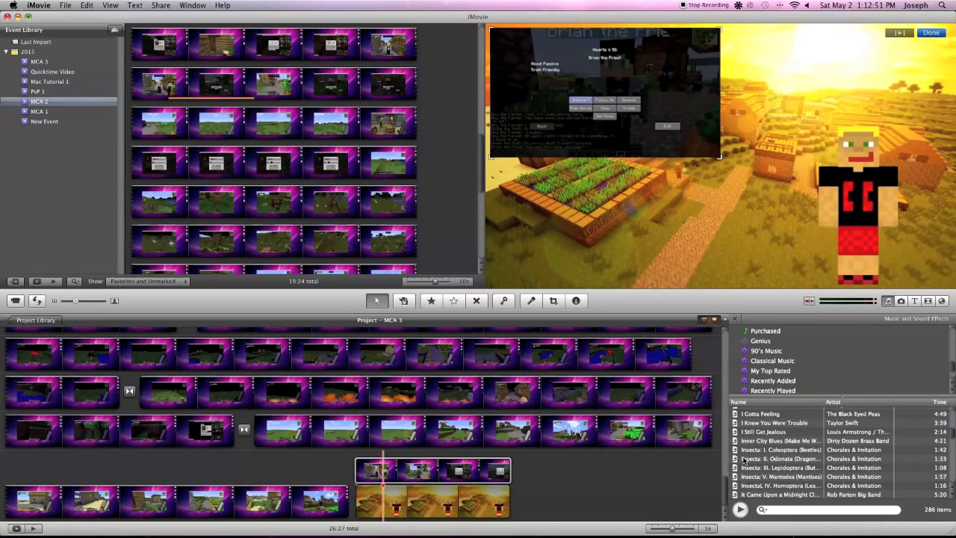
scroll(744, 461, "down", 8)
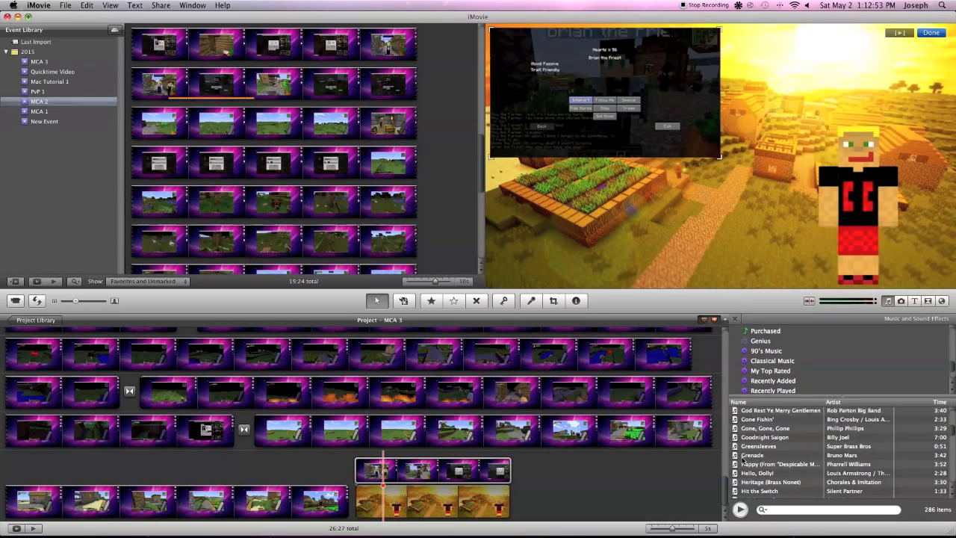
scroll(744, 461, "down", 8)
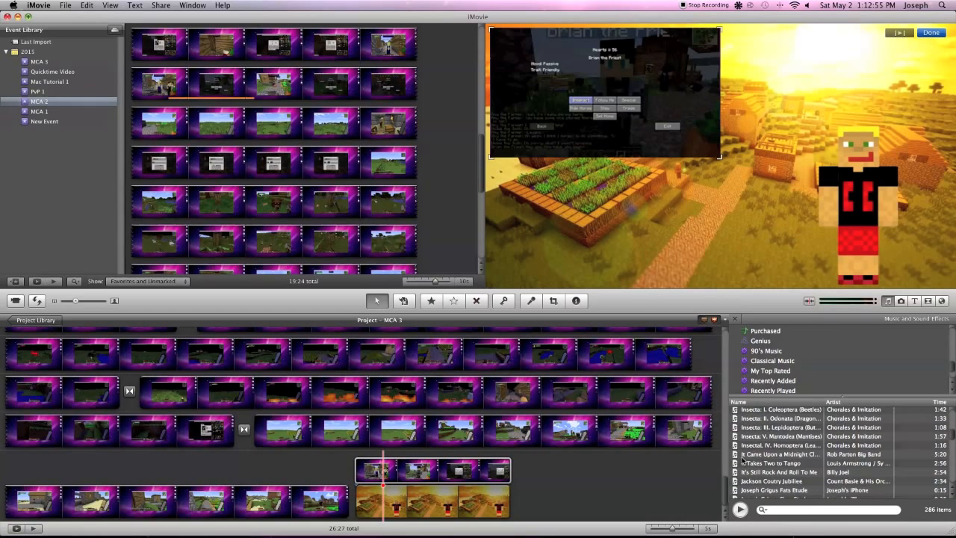
scroll(744, 461, "down", 8)
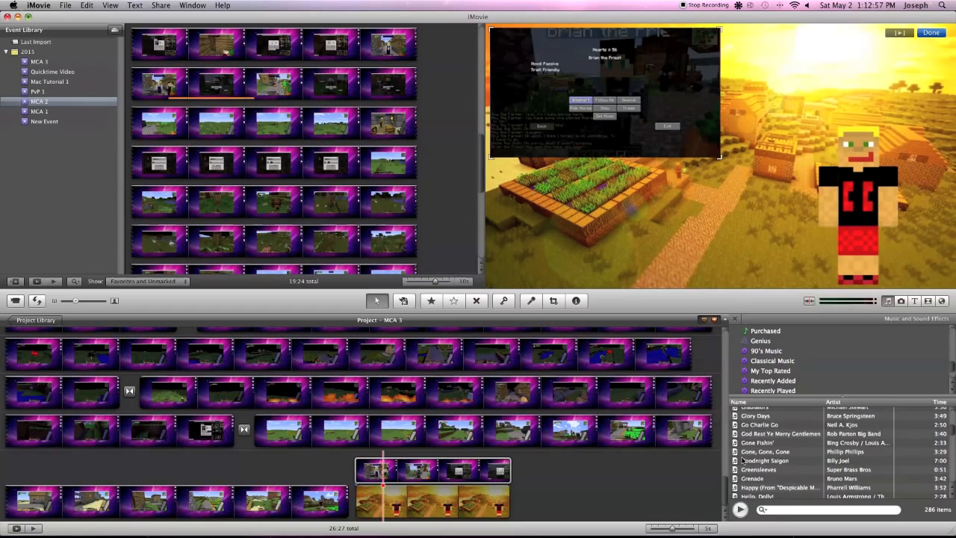
scroll(742, 459, "up", 3)
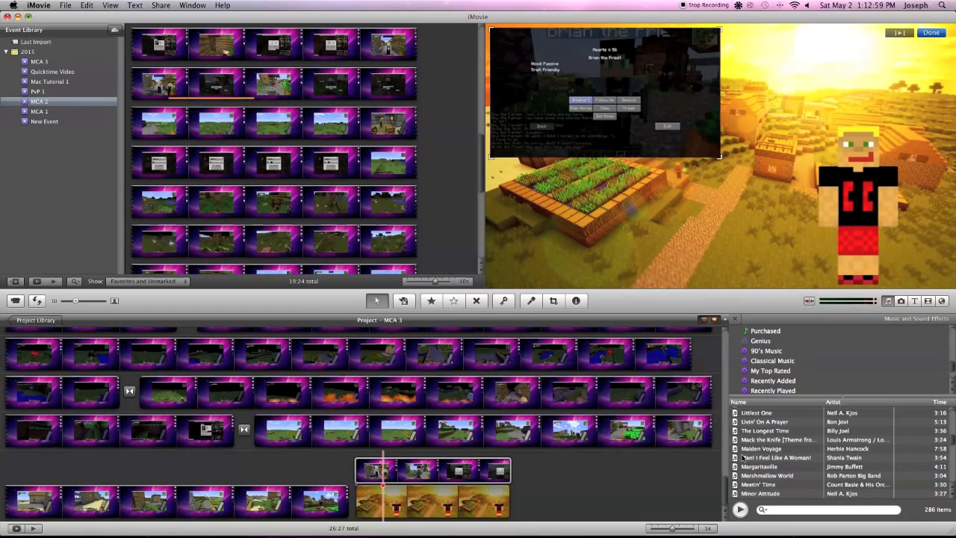
scroll(749, 440, "up", 3)
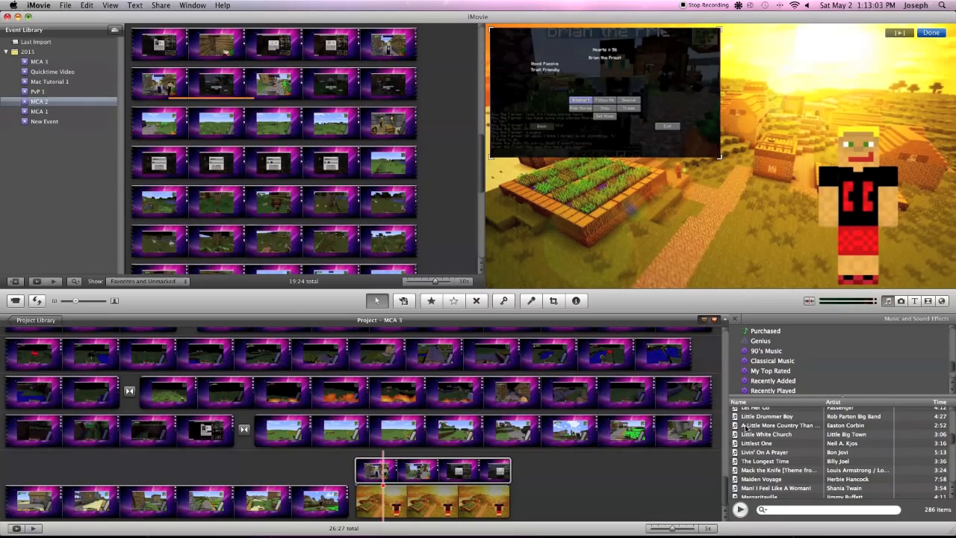
scroll(769, 450, "up", 3)
left_click(767, 442)
left_click(763, 434)
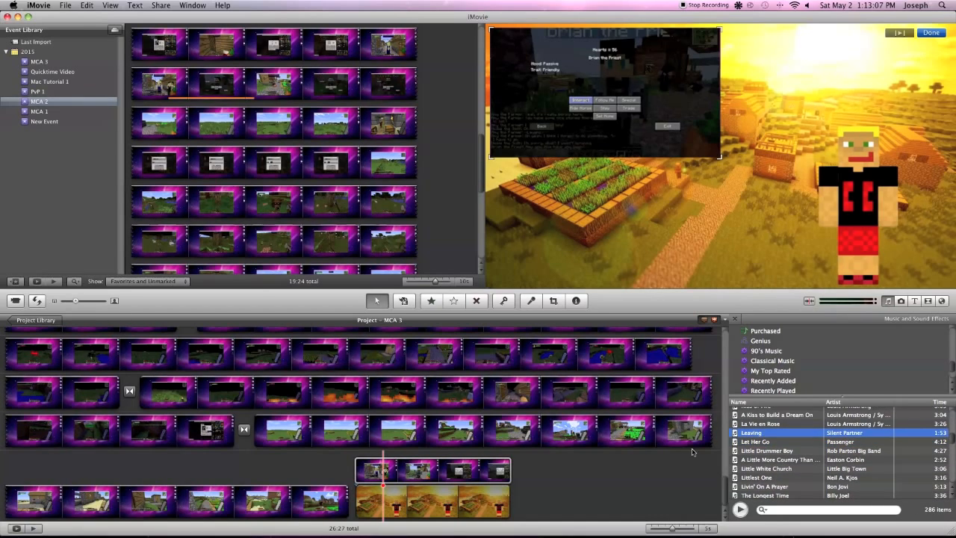
left_click_drag(767, 434, 356, 510)
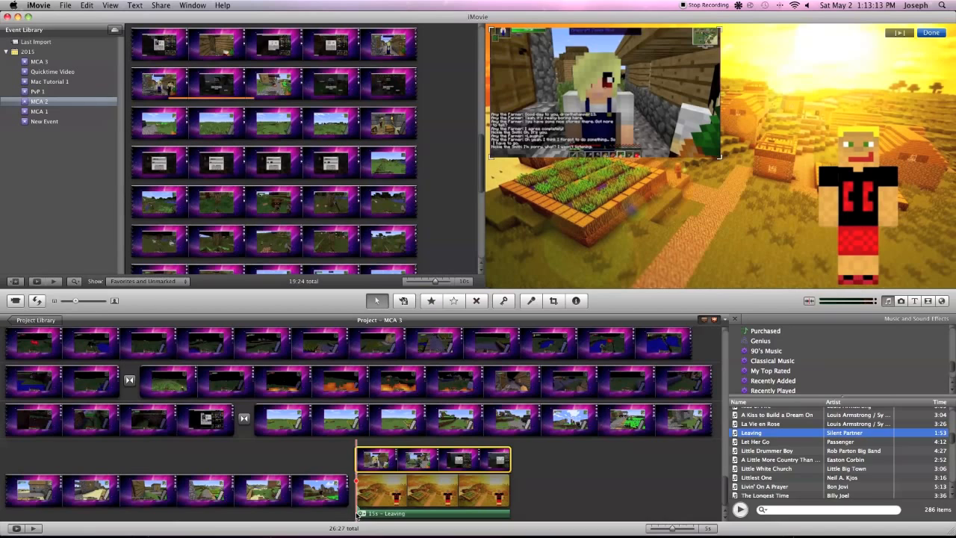
Step: Shift the Leaving track's start back into the last gameplay clip and extend it to 23 s, ending with the end picture
left_click(361, 514)
left_click(359, 515)
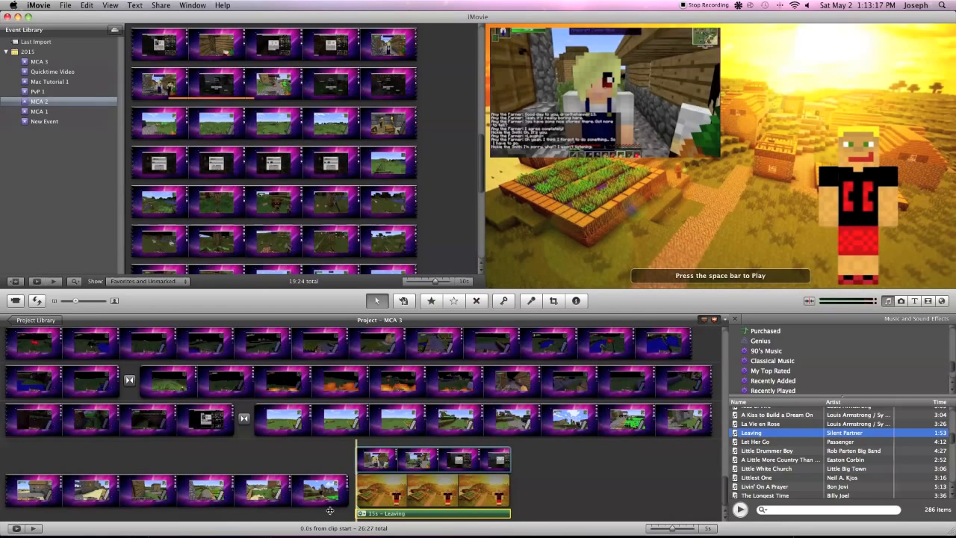
left_click_drag(414, 514, 319, 514)
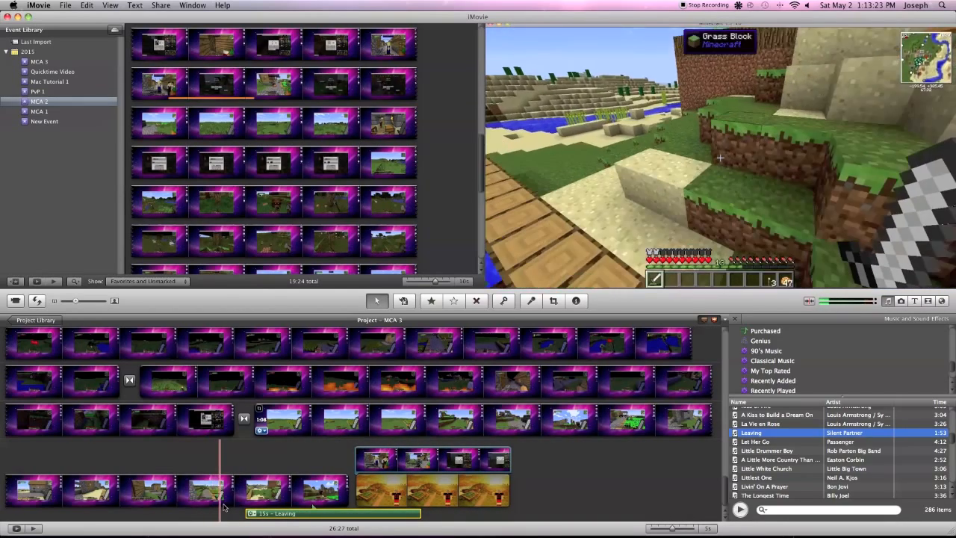
key("XF86AudioRaiseVolume")
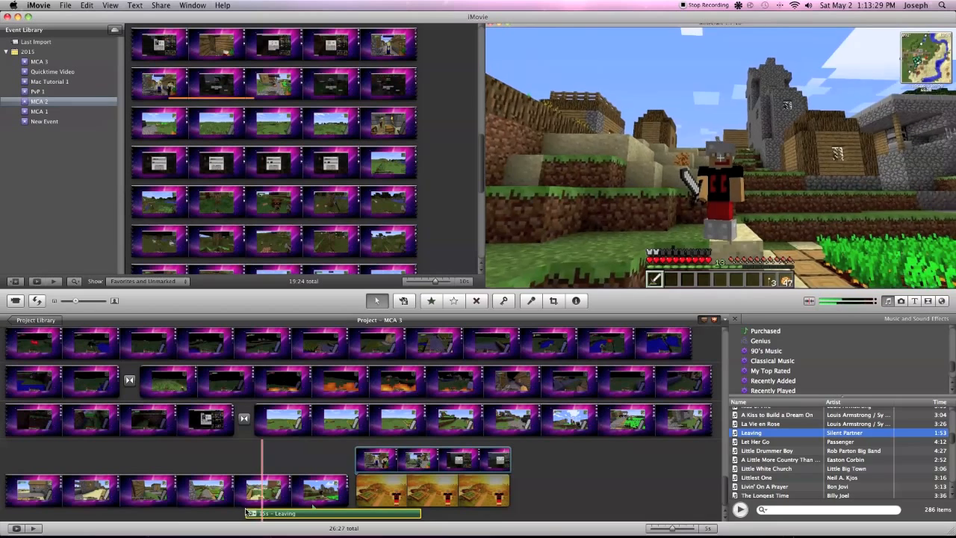
left_click_drag(421, 513, 521, 516)
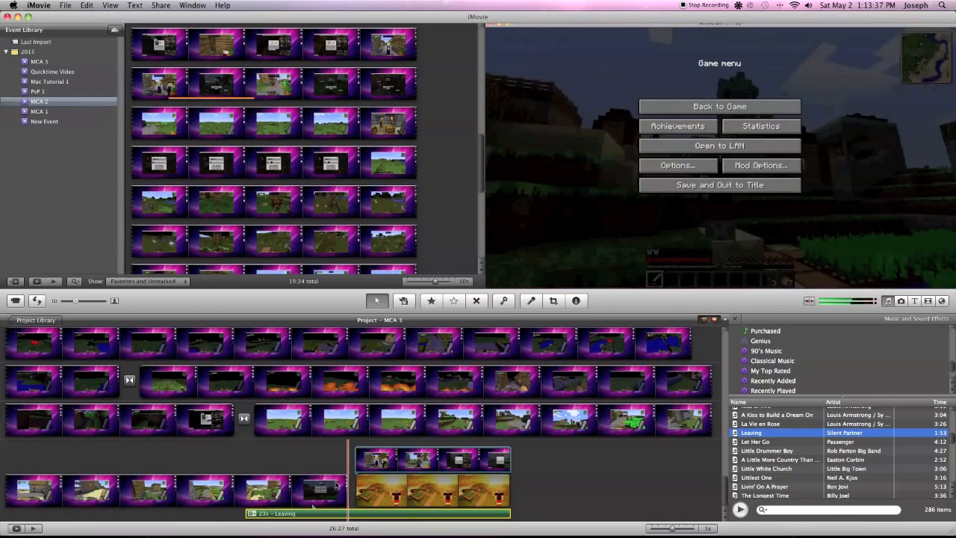
Step: Insert a Cross Dissolve transition between the last gameplay clip and the end picture
left_click(928, 301)
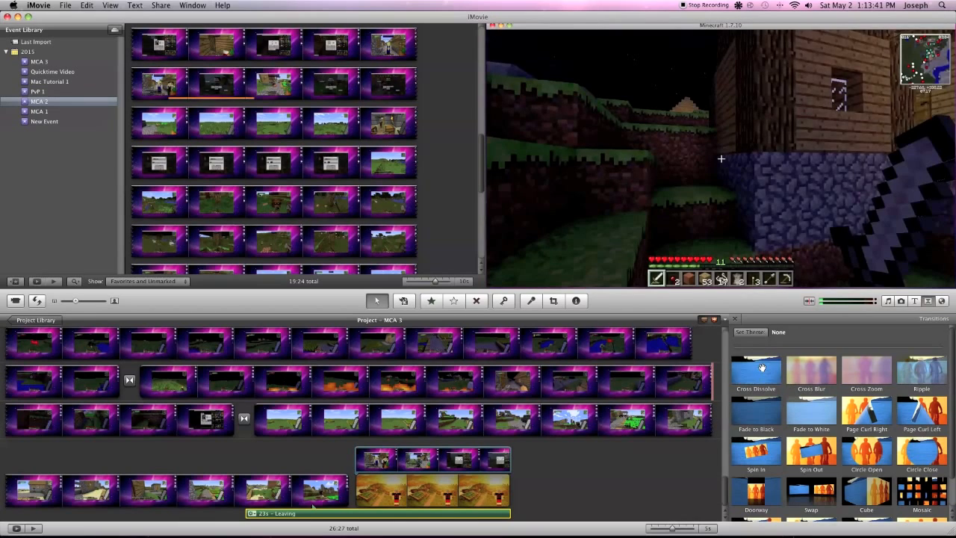
left_click_drag(761, 367, 358, 495)
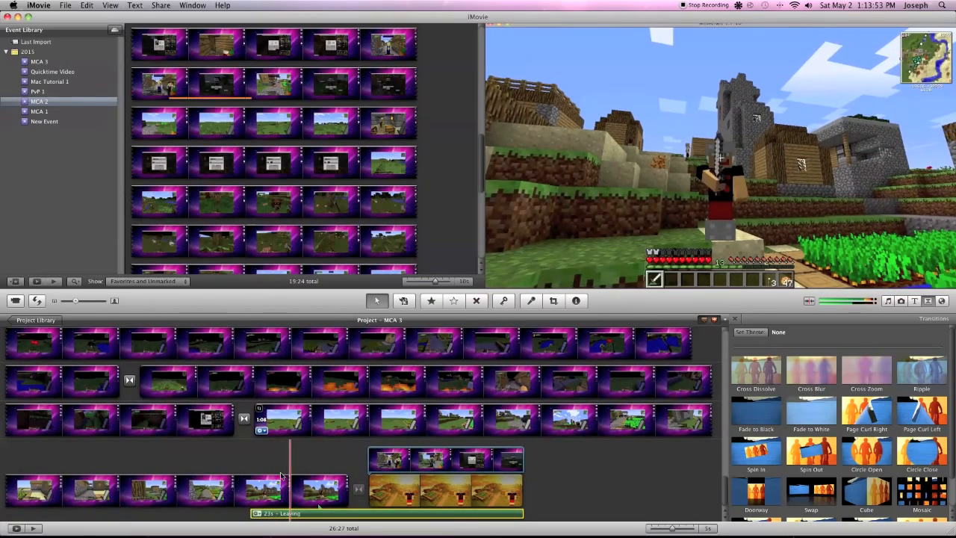
scroll(280, 475, "up", 10)
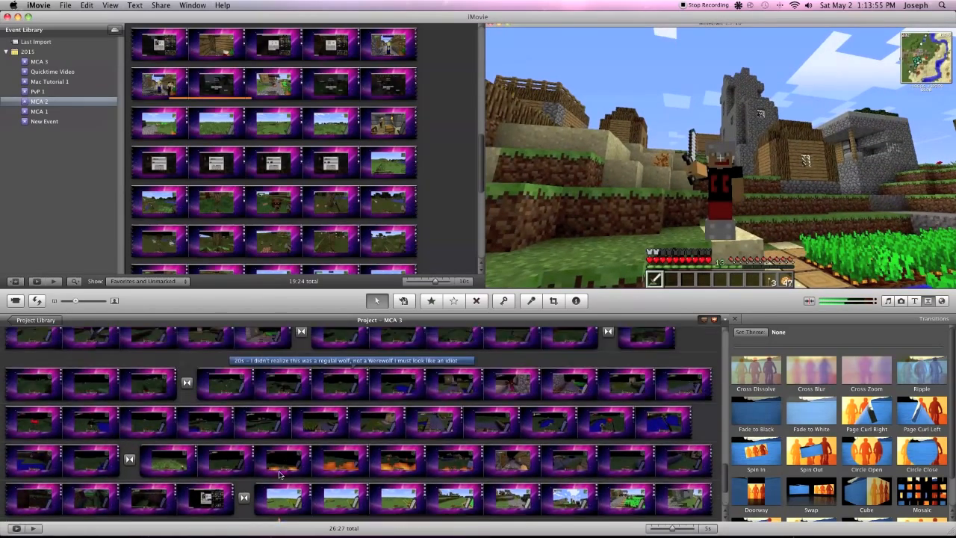
scroll(280, 475, "up", 15)
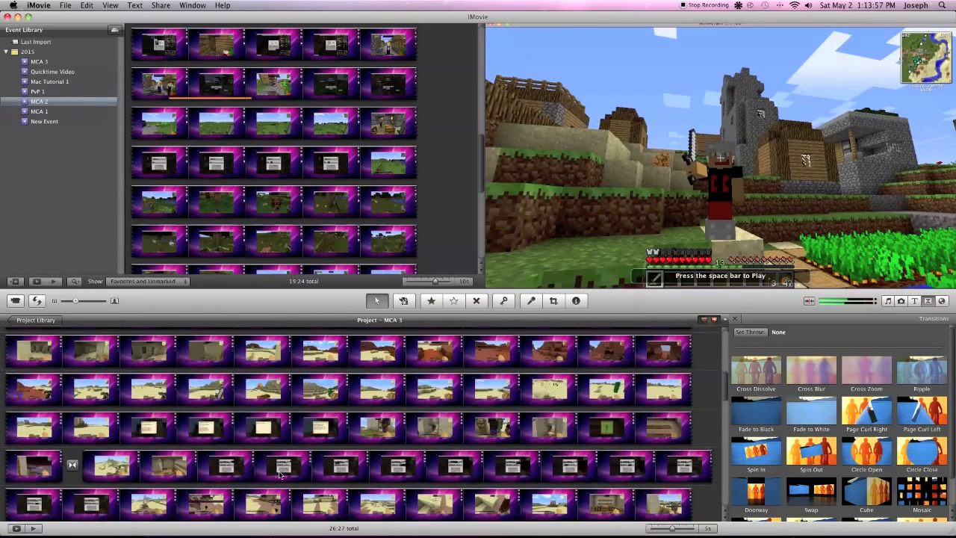
scroll(280, 475, "up", 5)
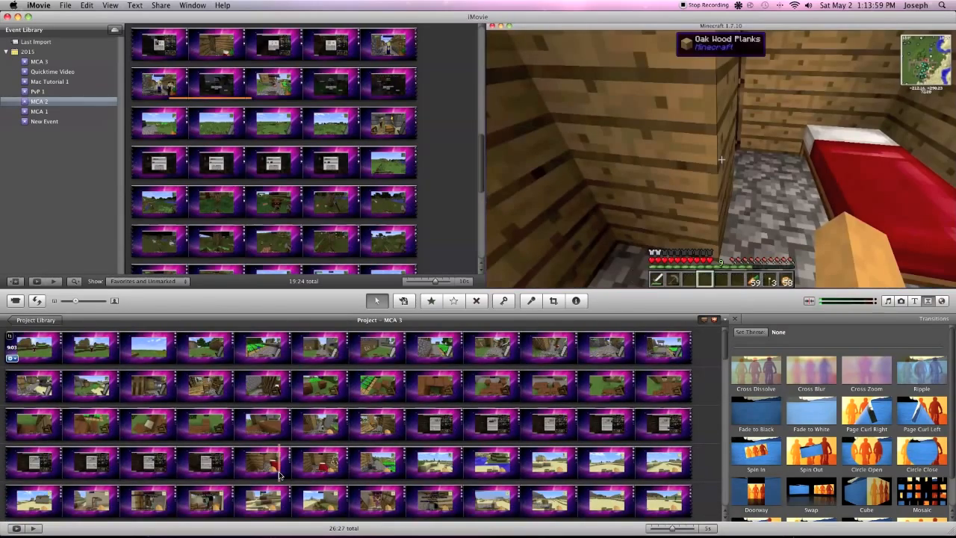